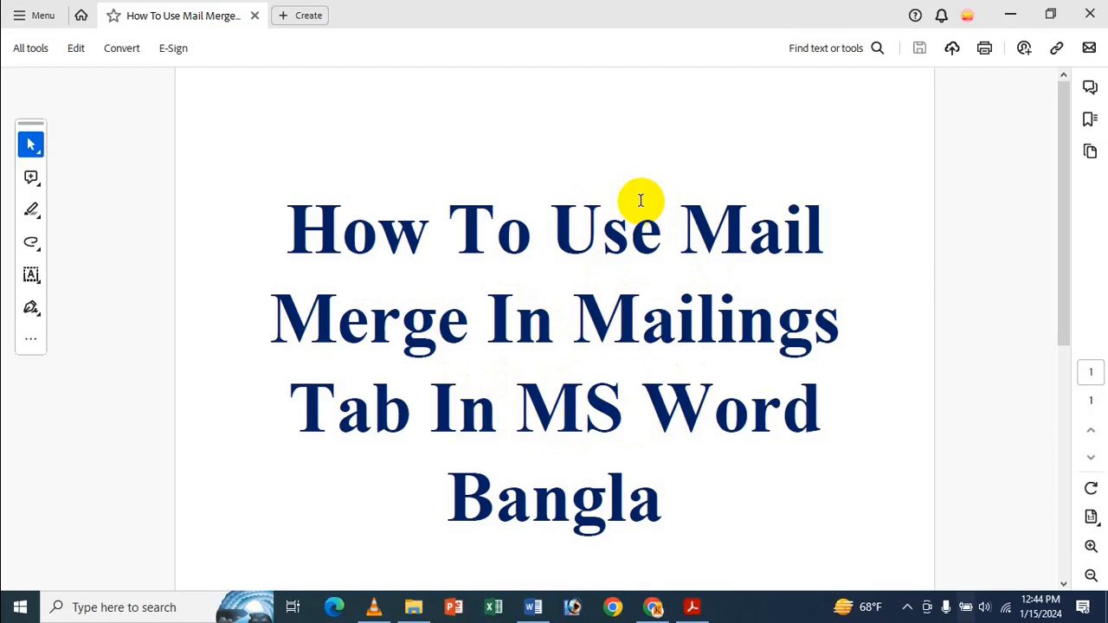
Step: Minimize Acrobat Reader and switch Word to the MAILINGS tab
left_click(1005, 11)
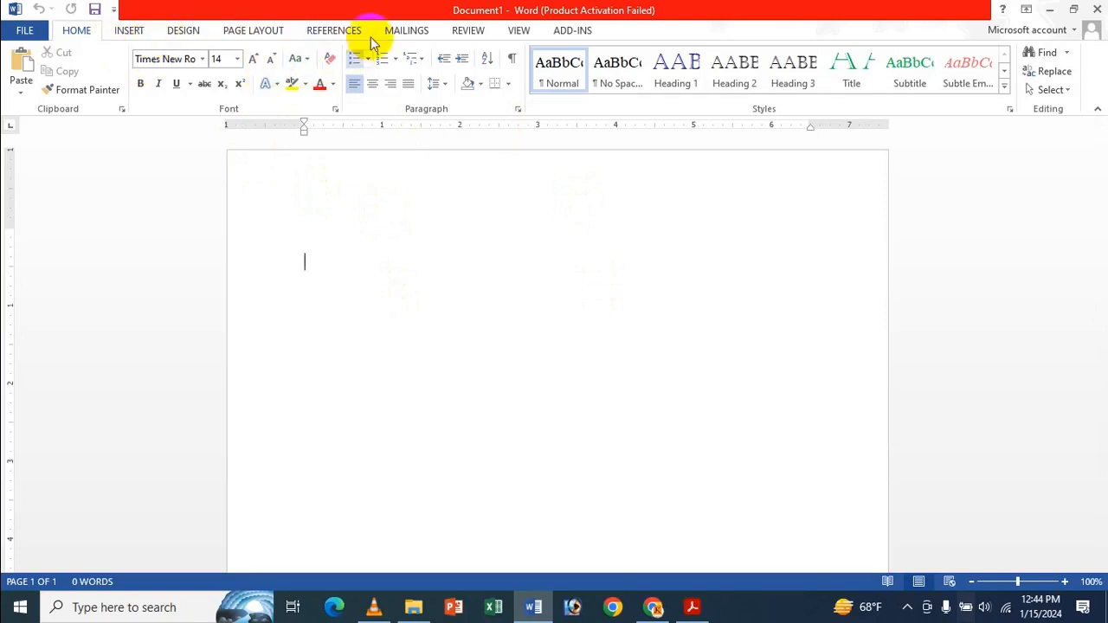
left_click(395, 27)
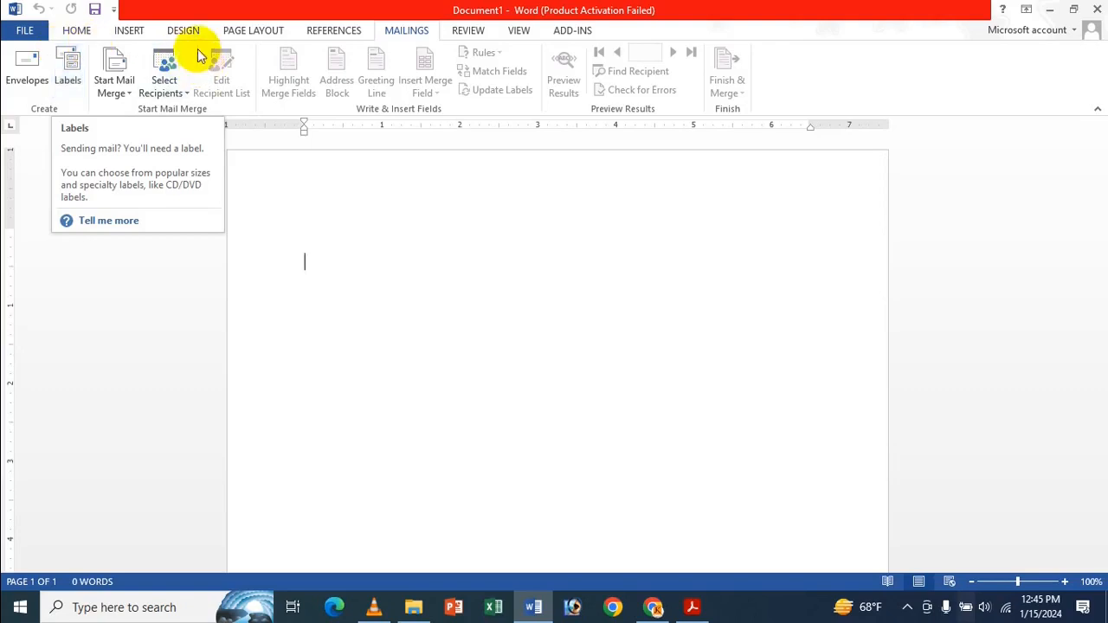
Step: Try E-mail Messages as the merge type, then pick Letters instead
left_click(118, 91)
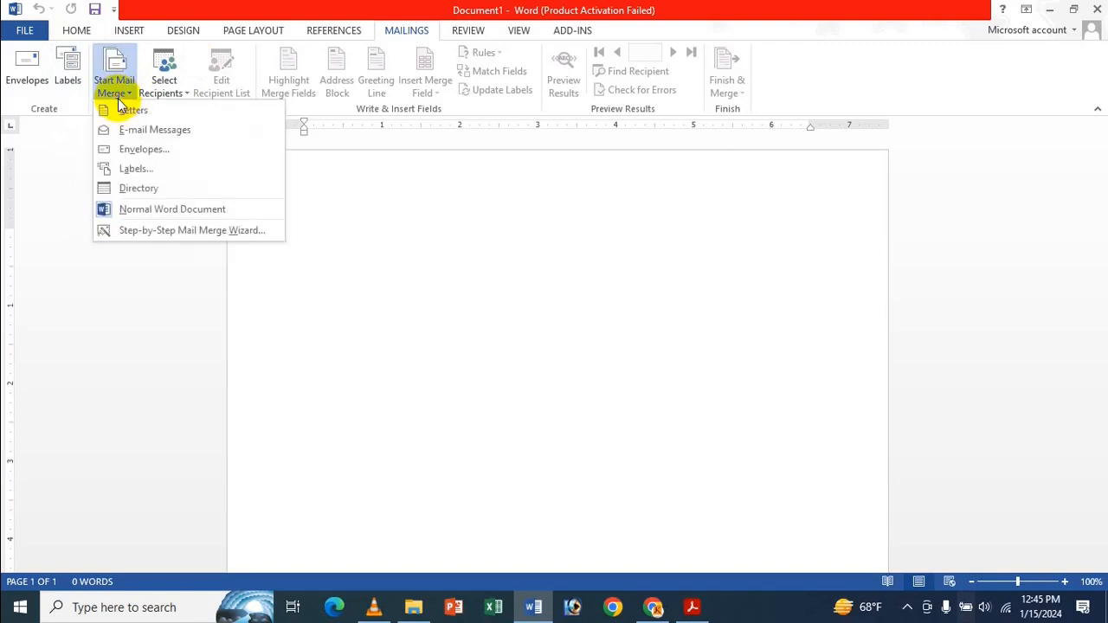
left_click(190, 134)
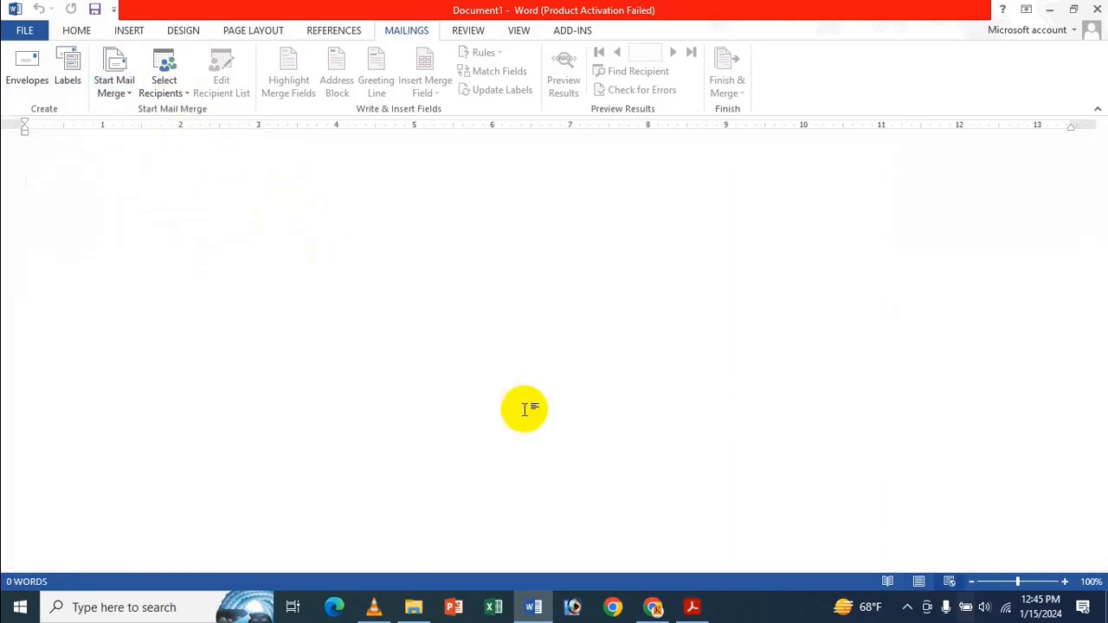
left_click(121, 95)
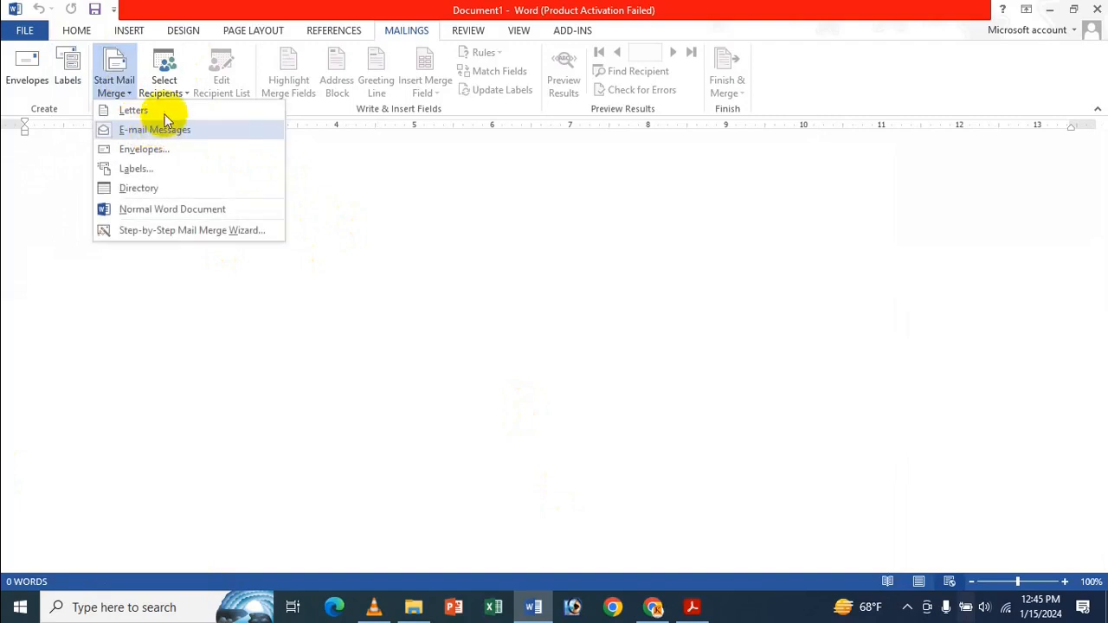
left_click(173, 110)
Step: Try Envelopes, cancel Envelope Options, then choose Letters as the merge type
left_click(114, 79)
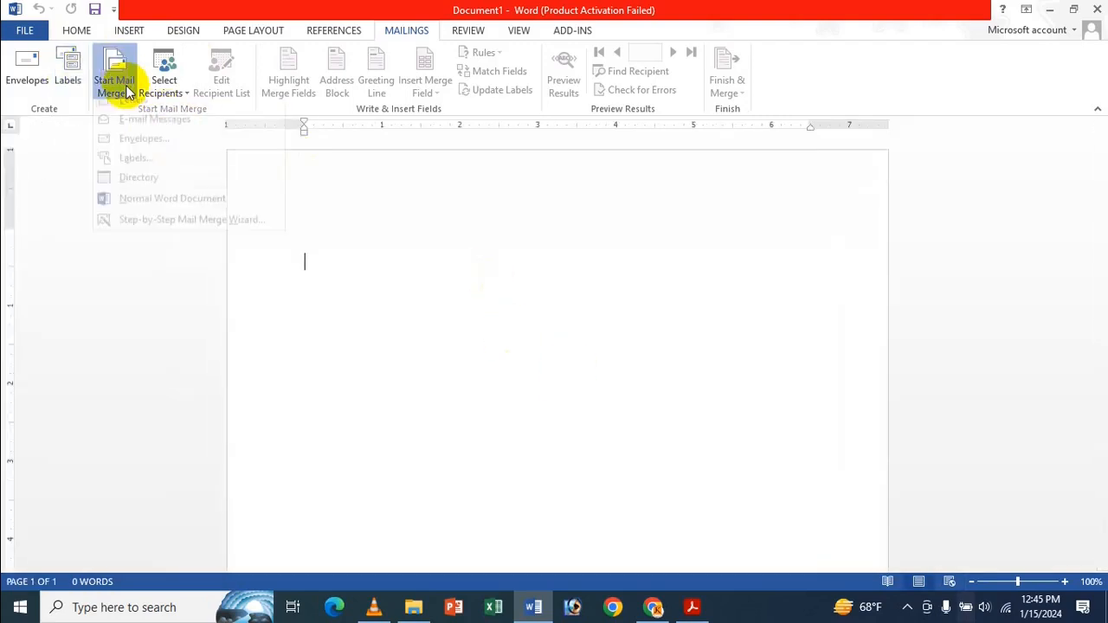
left_click(160, 150)
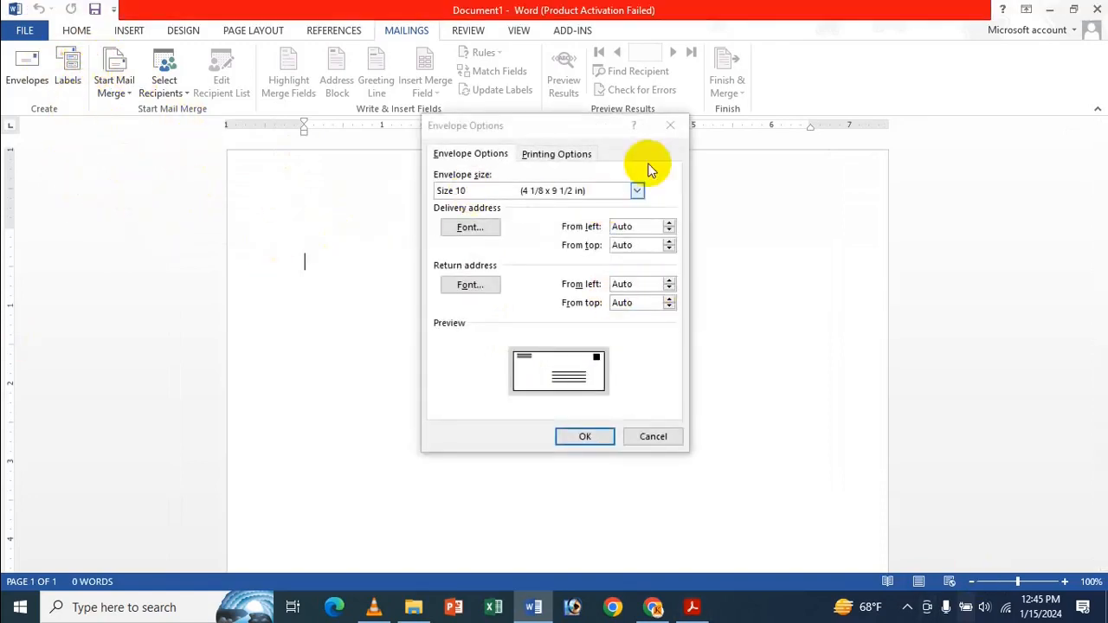
left_click(673, 124)
left_click(111, 79)
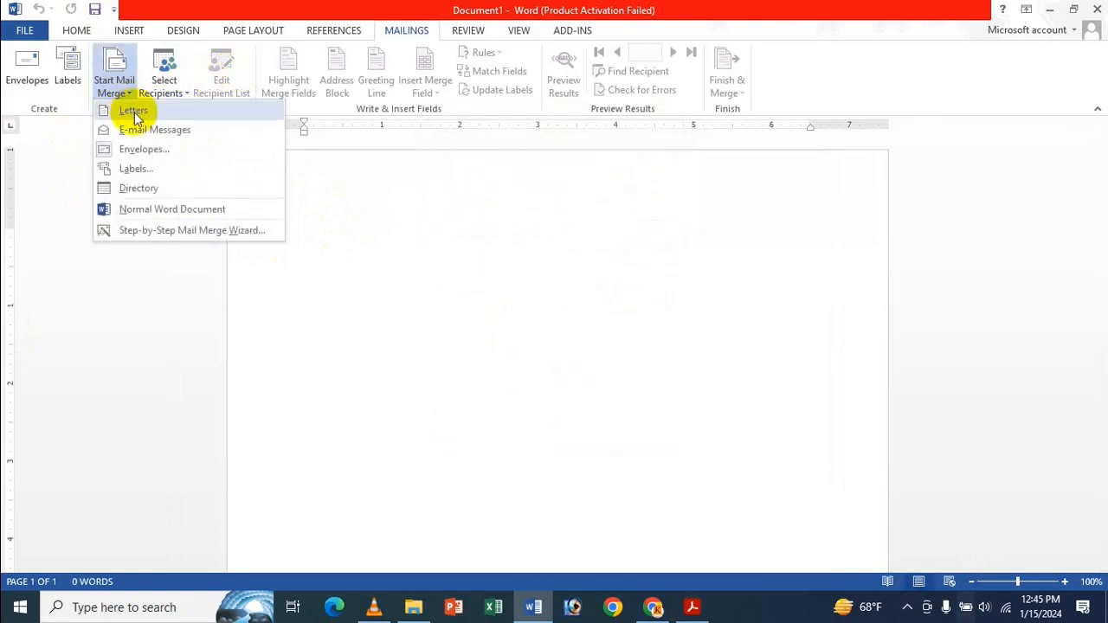
left_click(130, 110)
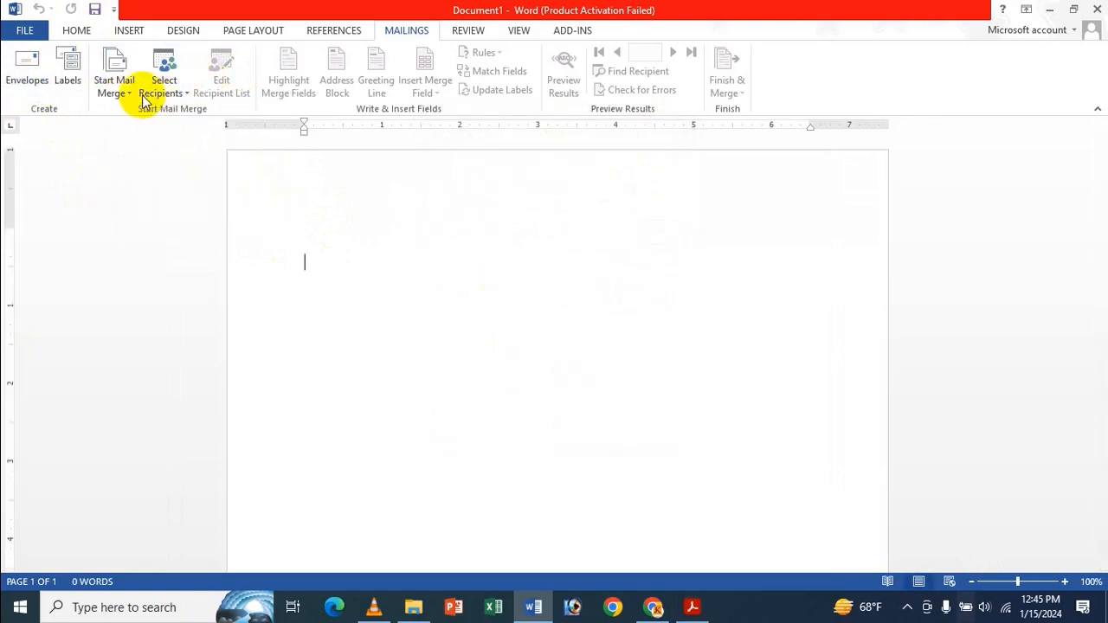
left_click(118, 79)
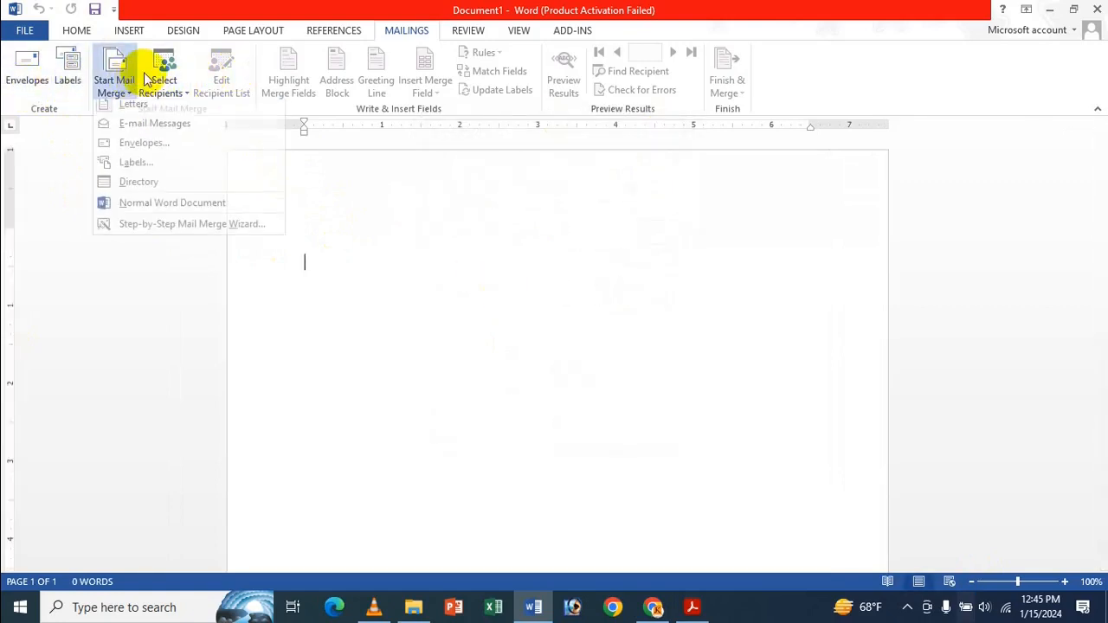
left_click(291, 6)
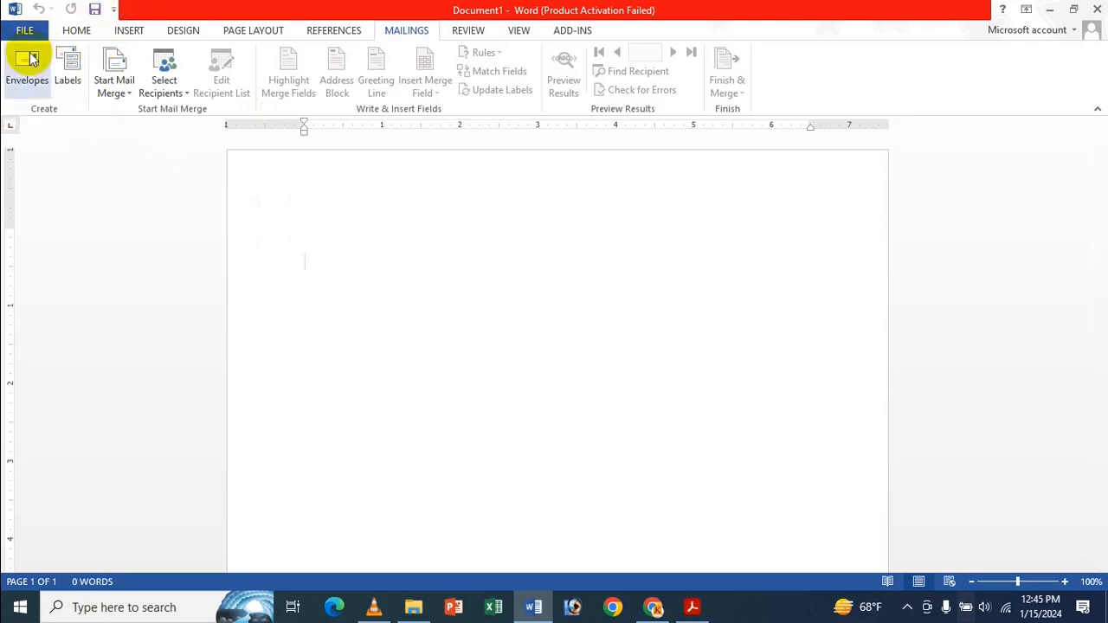
Step: Close Document1 without saving and open Letter Sample from Recent Documents
double_click(19, 9)
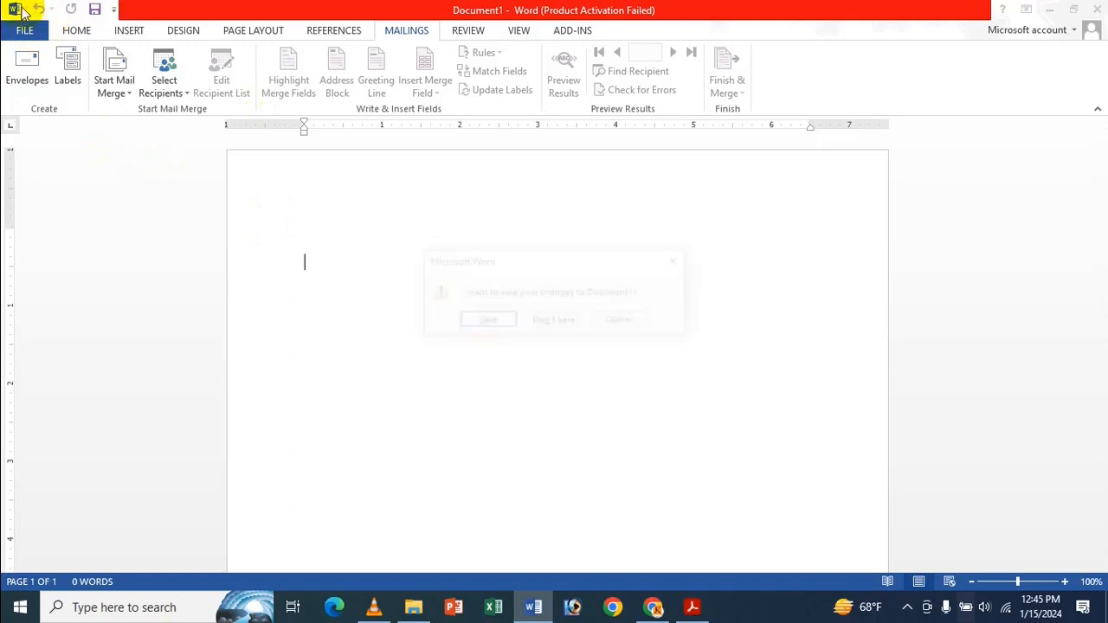
left_click(547, 323)
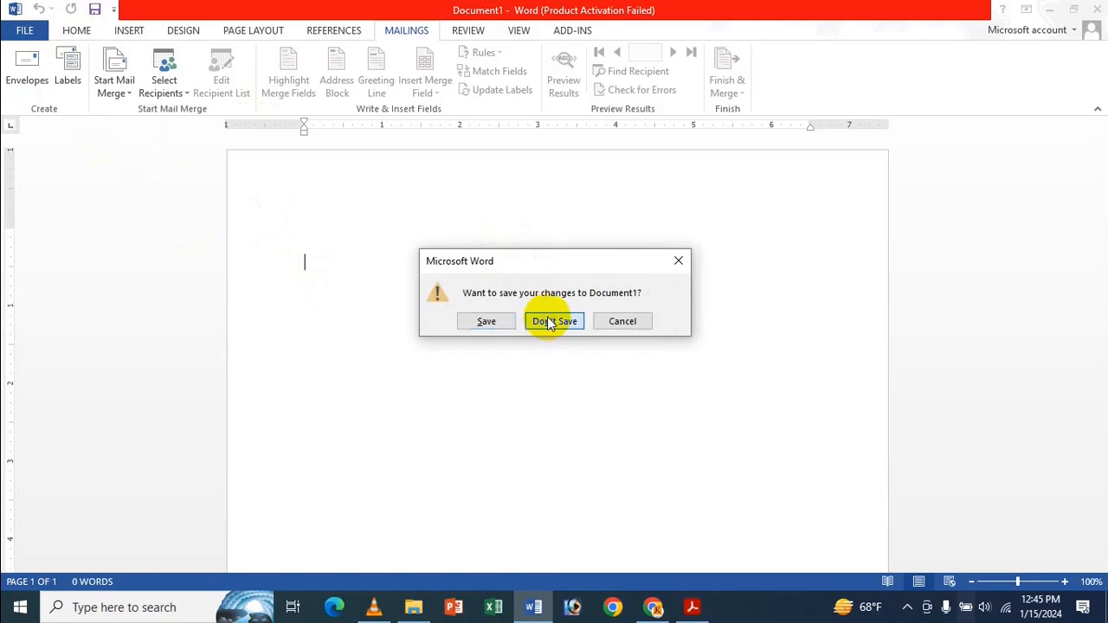
left_click(24, 31)
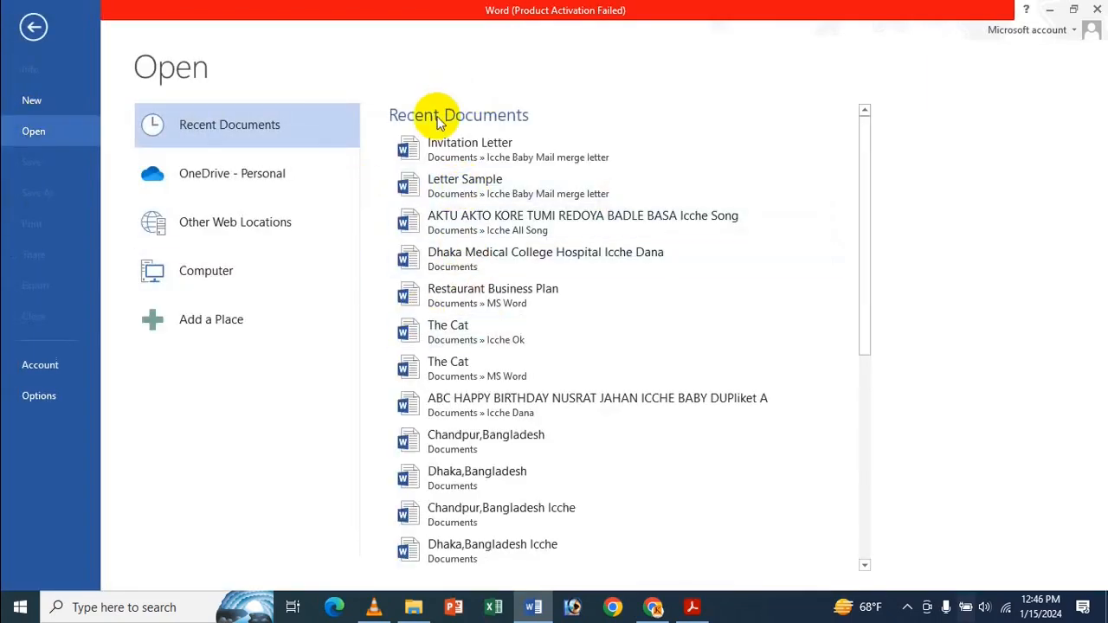
left_click(459, 193)
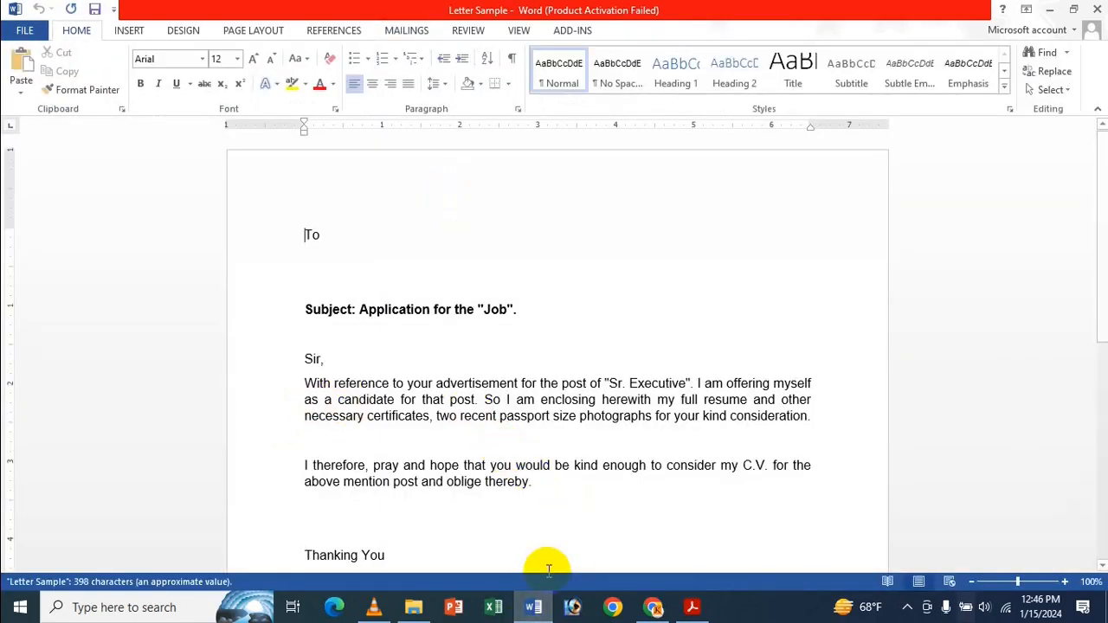
Step: Place the cursor below 'To' in Letter Sample and set it as a Letters merge
left_click(388, 308)
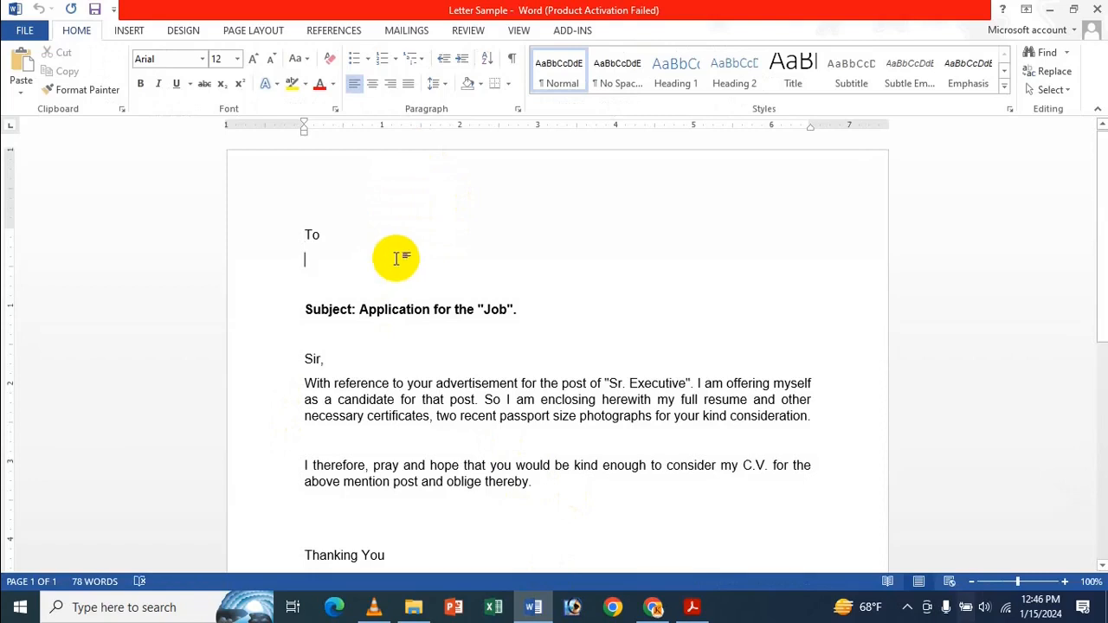
left_click(395, 258)
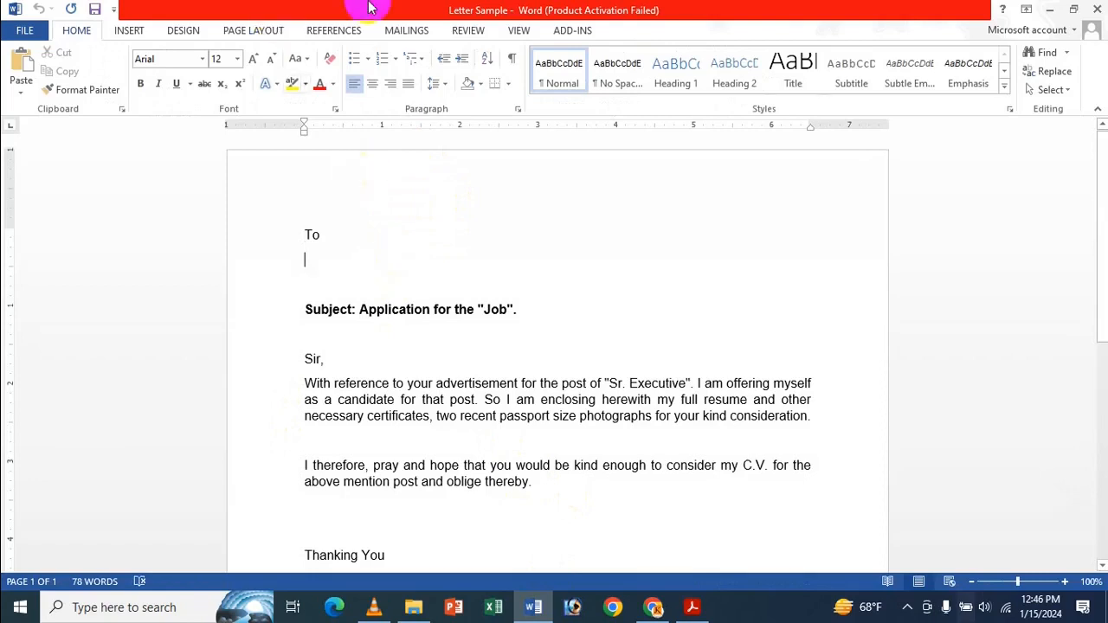
left_click(406, 30)
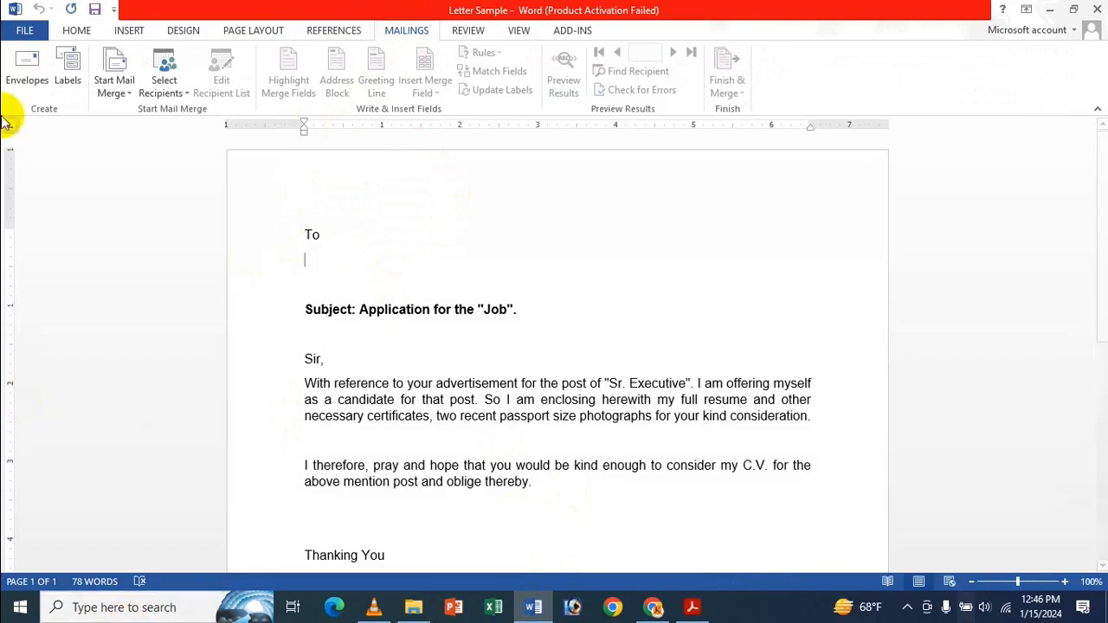
left_click(122, 92)
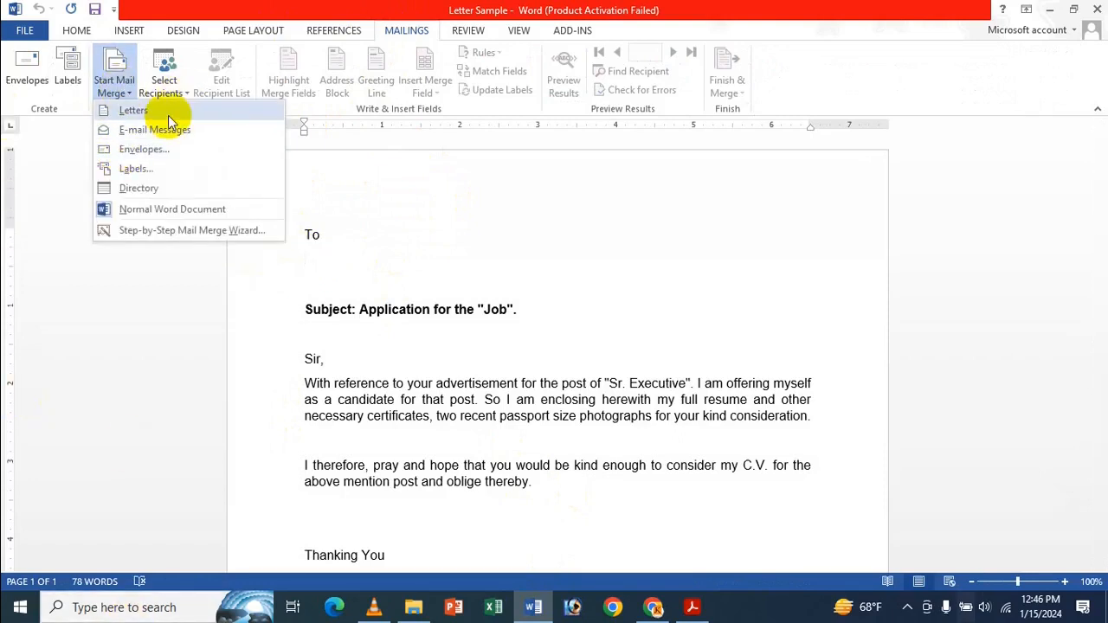
left_click(139, 110)
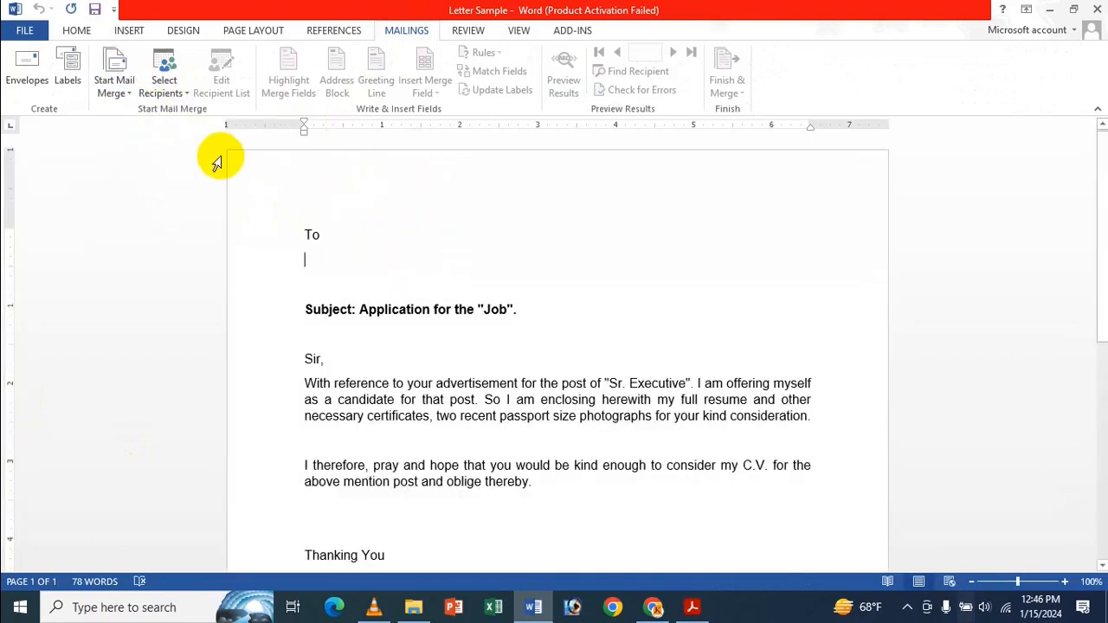
left_click(112, 93)
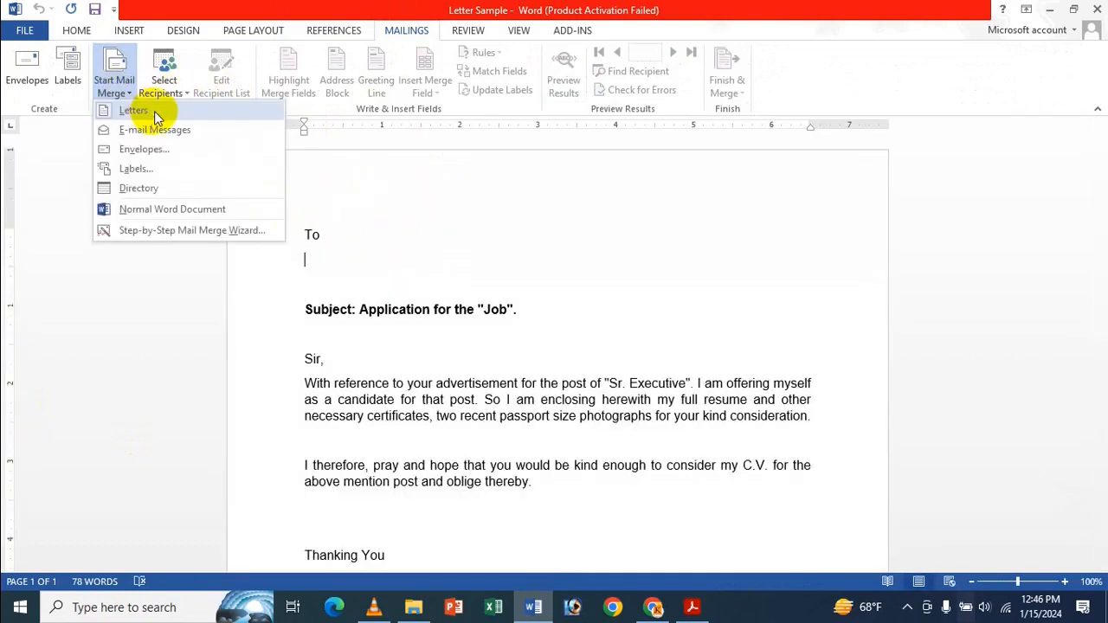
left_click(156, 115)
left_click(113, 76)
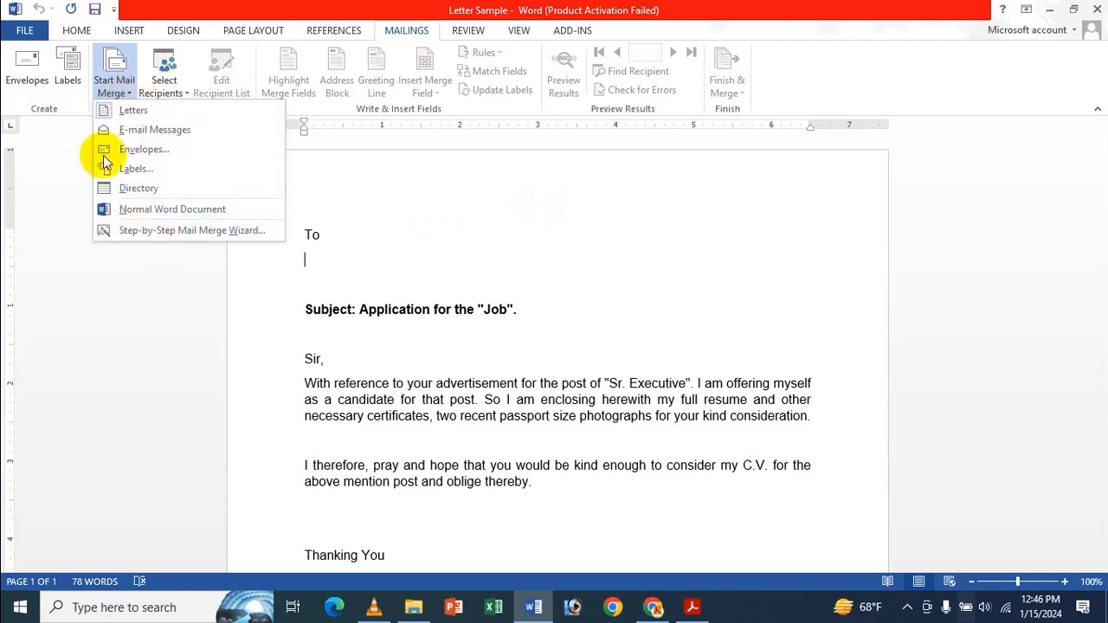
left_click(134, 235)
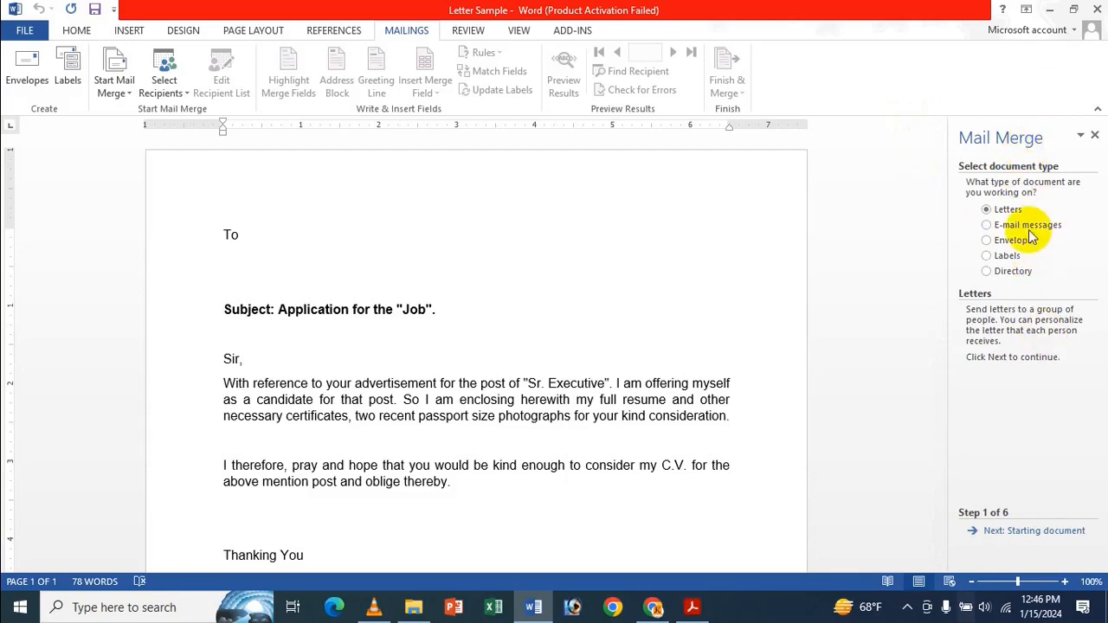
left_click(1016, 531)
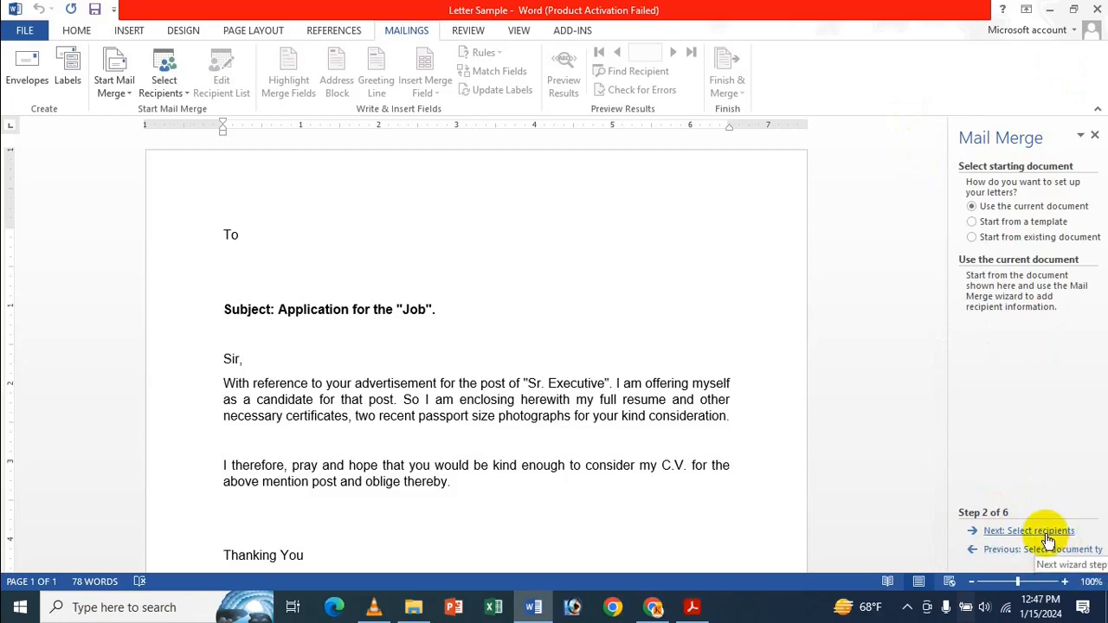
left_click(1045, 531)
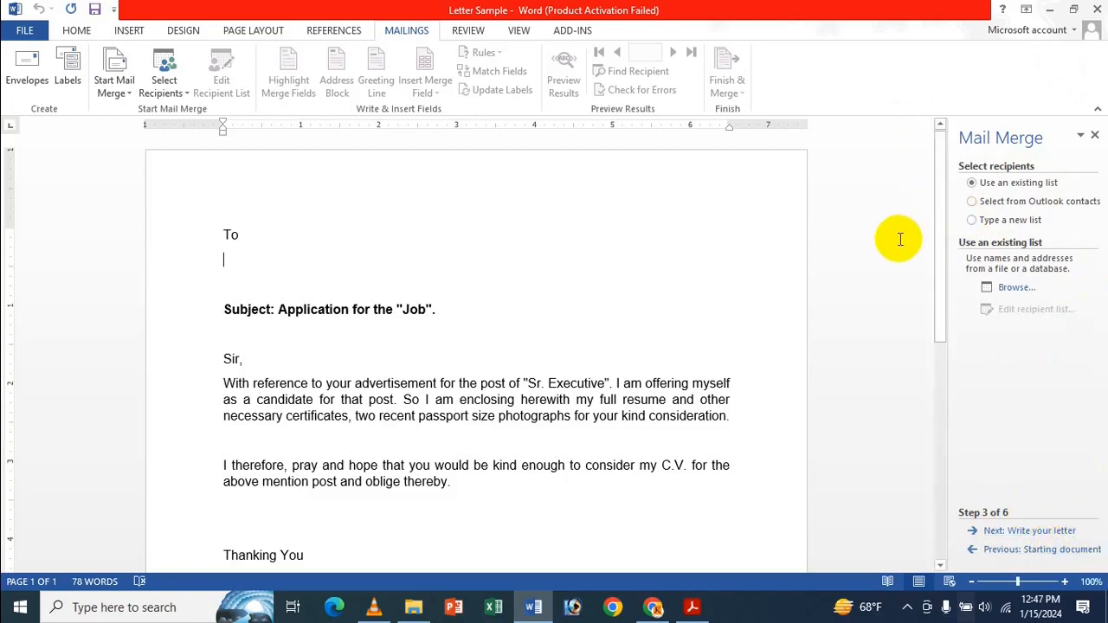
left_click(1094, 136)
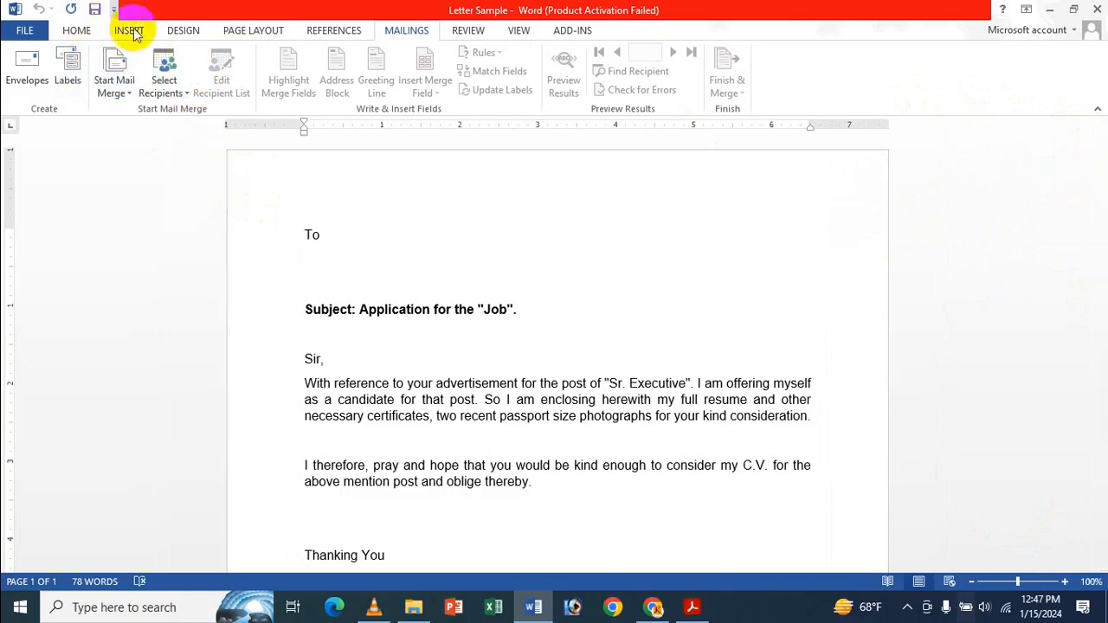
Step: Open the Select Recipients menu on the MAILINGS tab
left_click(173, 95)
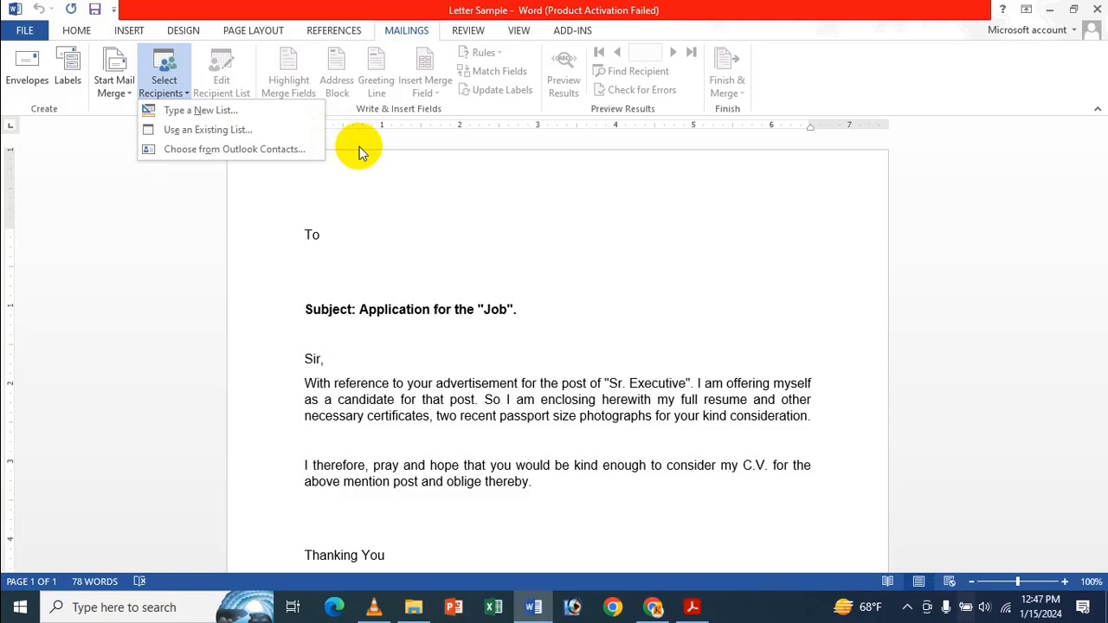
Step: Choose Type a New List and open Customize Columns in the New Address List
left_click(213, 110)
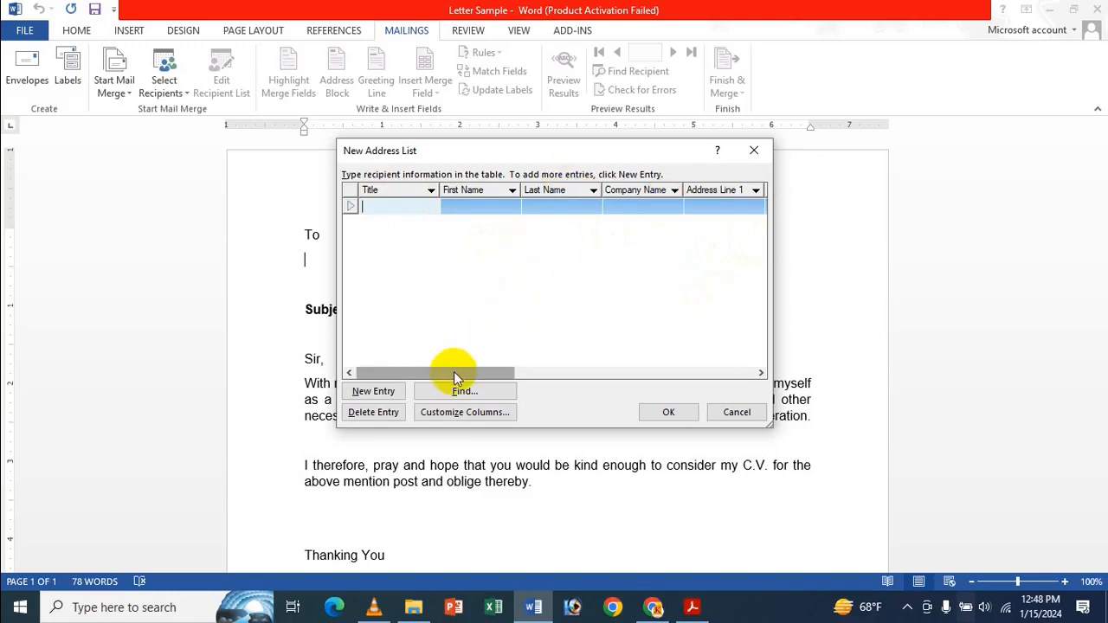
mouse_move(452, 373)
left_mouse_down()
mouse_move(584, 374)
mouse_move(619, 389)
mouse_move(433, 371)
left_mouse_up()
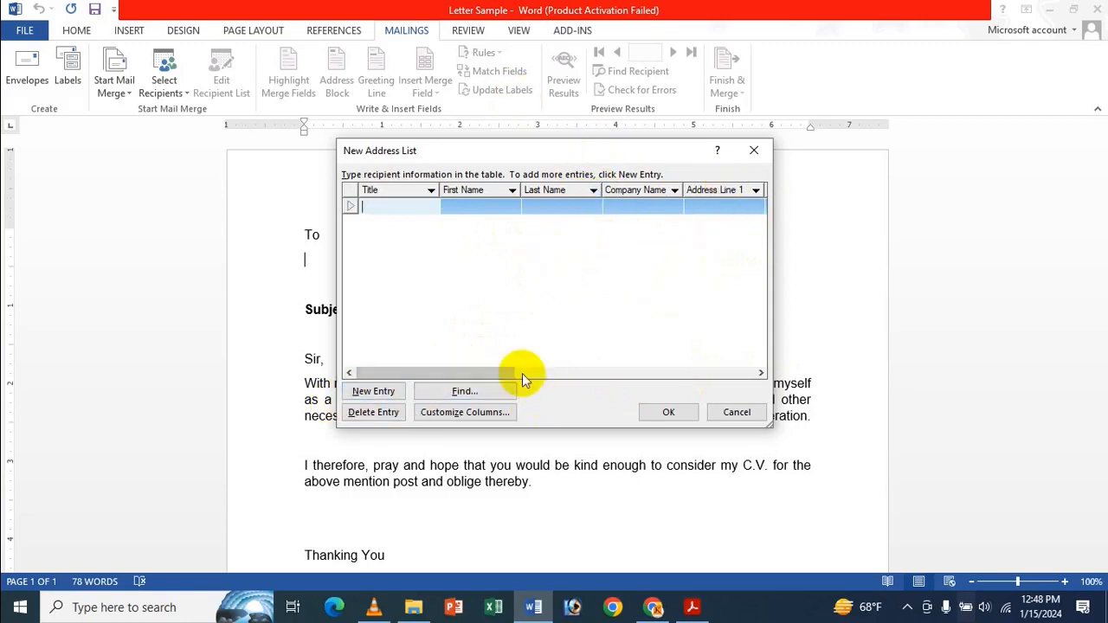
left_click(483, 413)
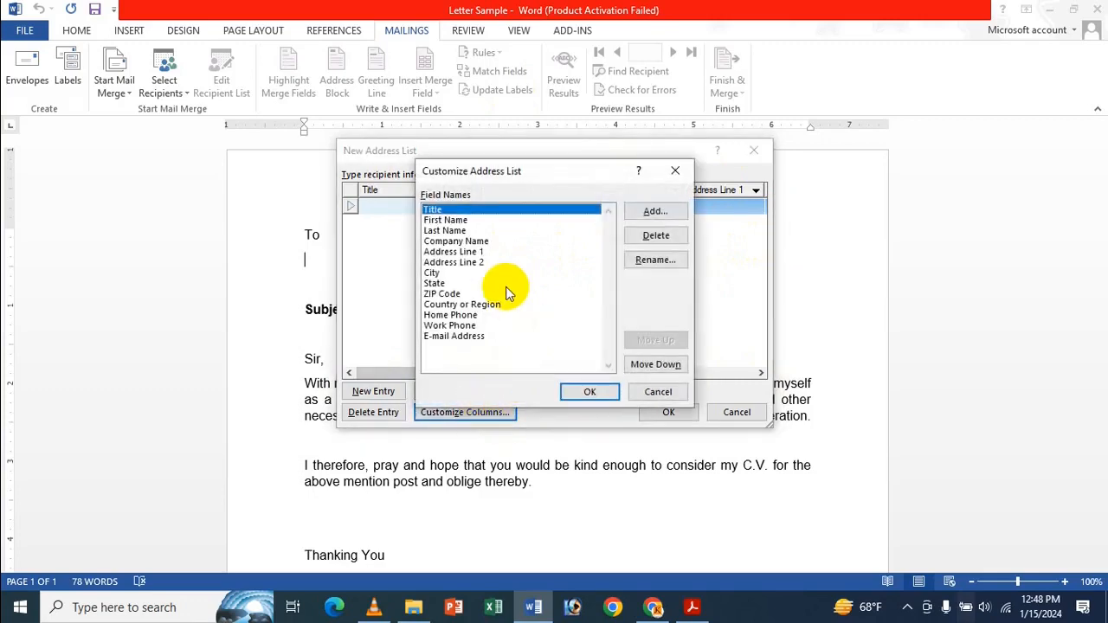
Step: Delete the E-mail Address, Work Phone, Home Phone and Country or Region fields
left_click(505, 285)
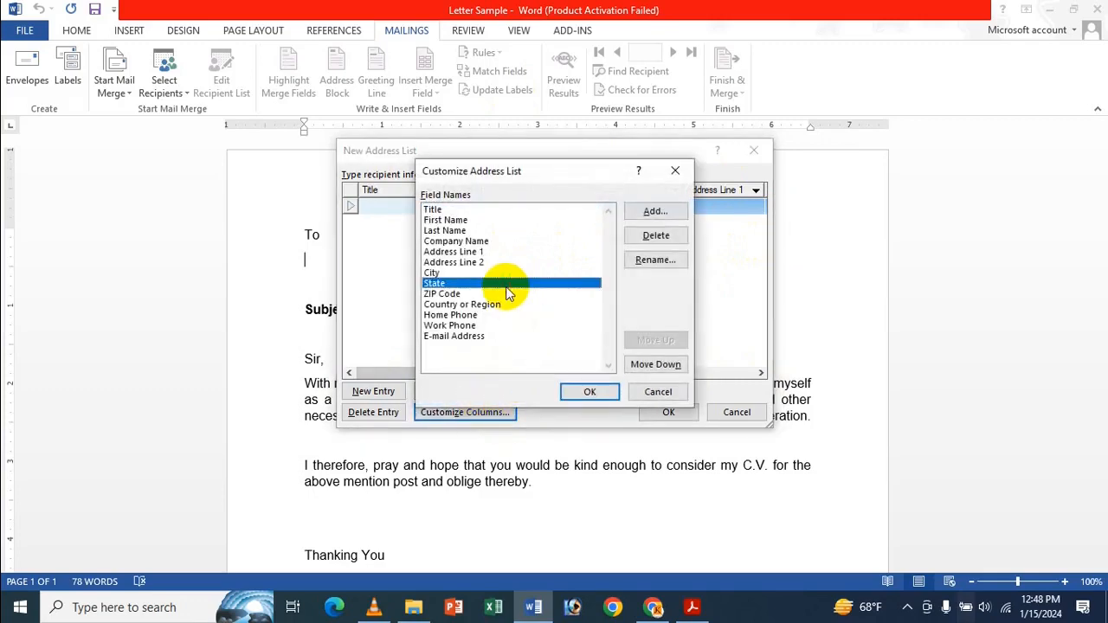
left_click(467, 336)
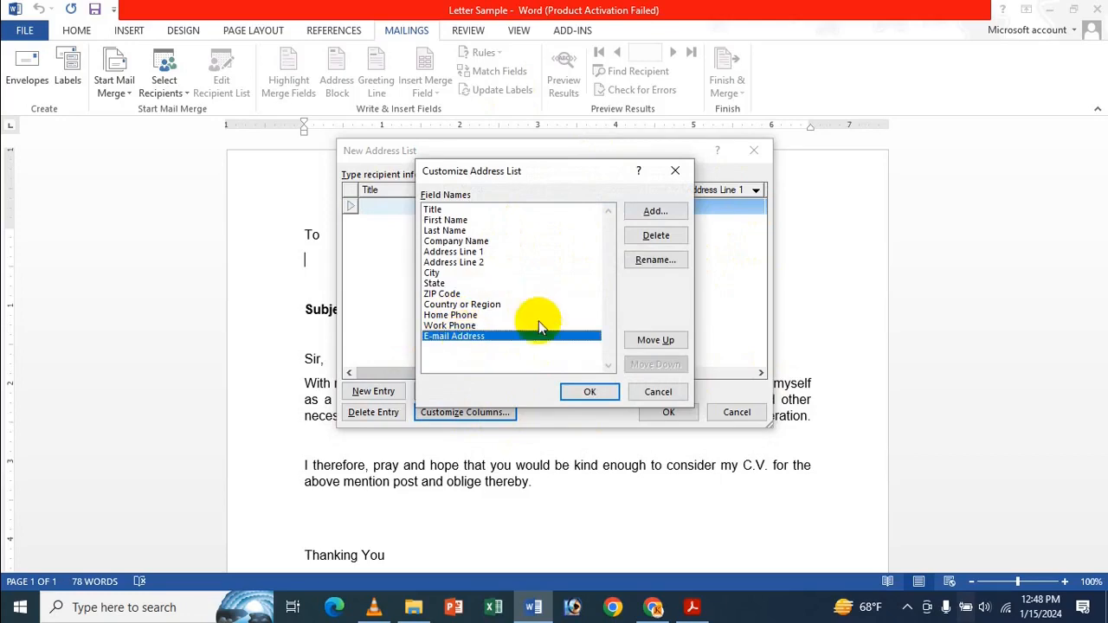
left_click(662, 238)
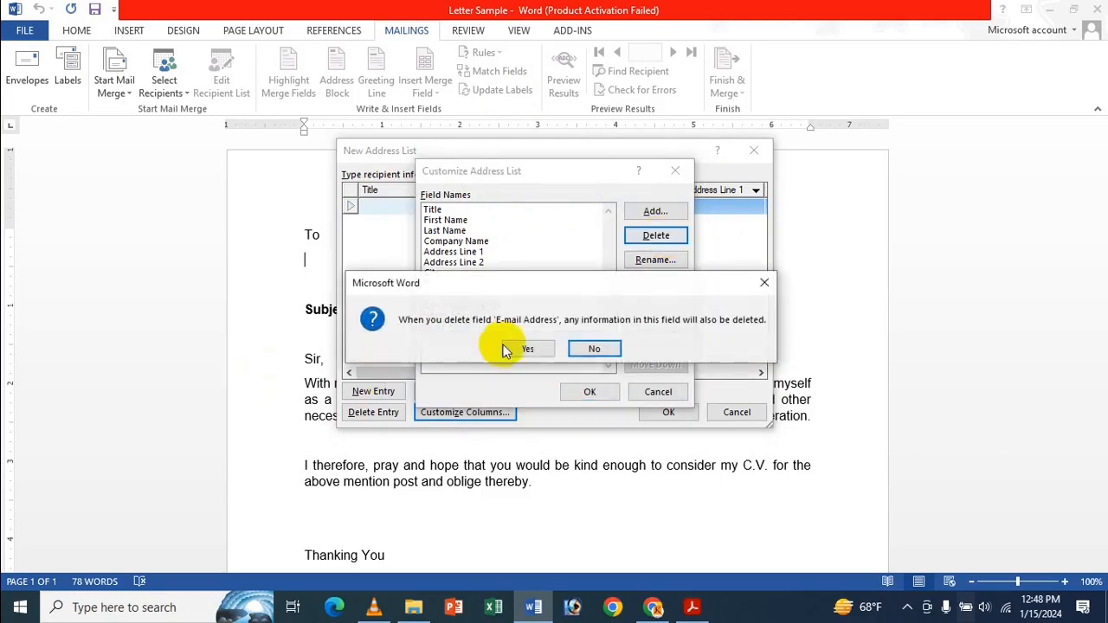
left_click(532, 348)
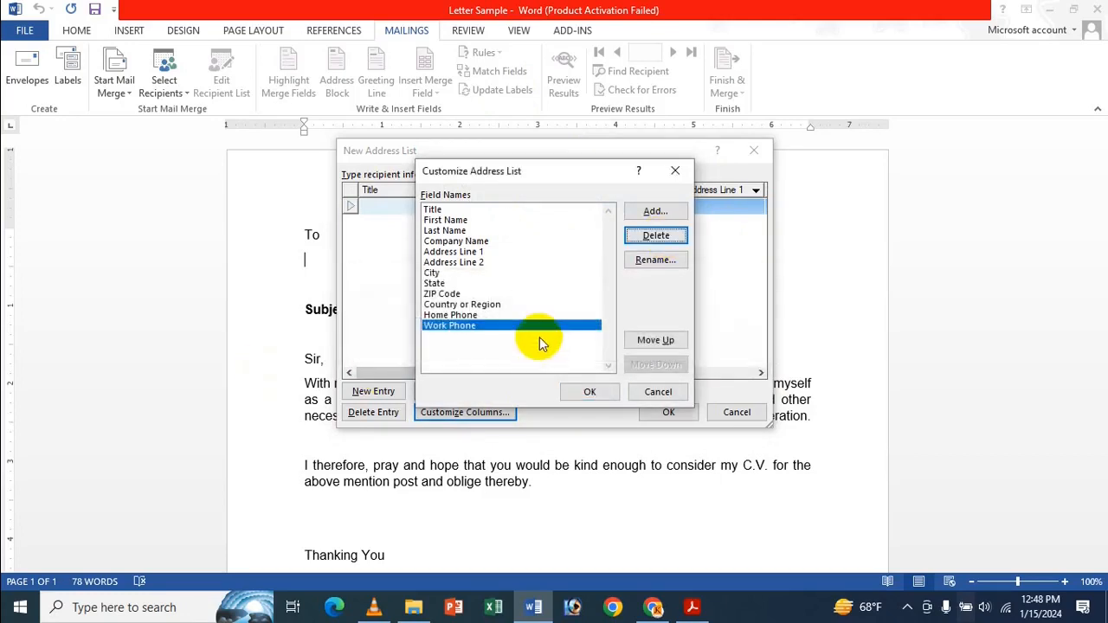
left_click(648, 235)
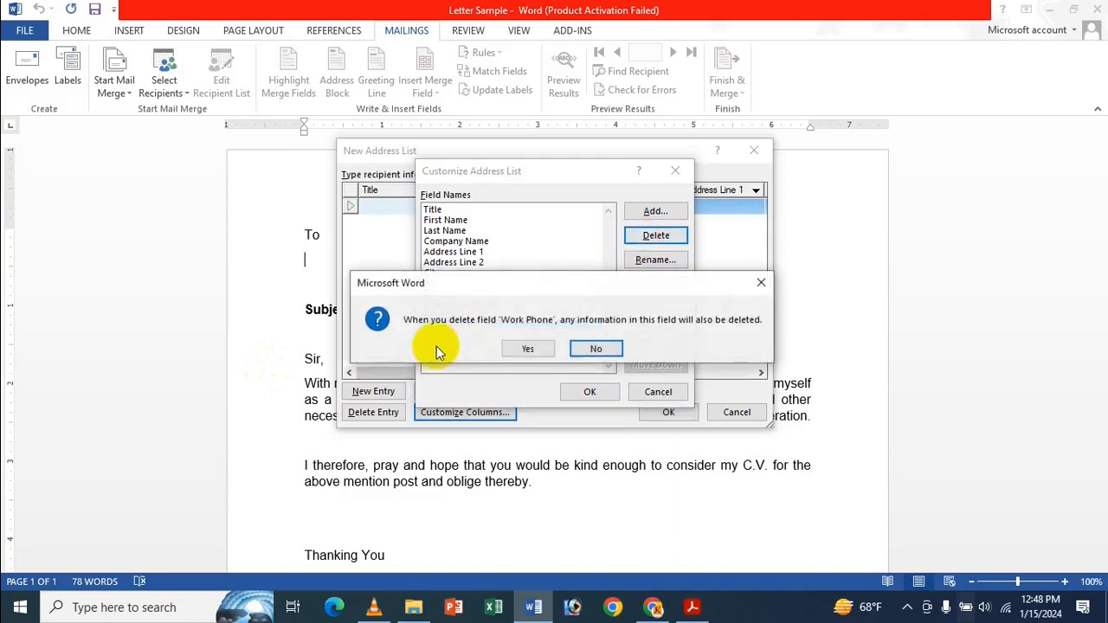
left_click(595, 350)
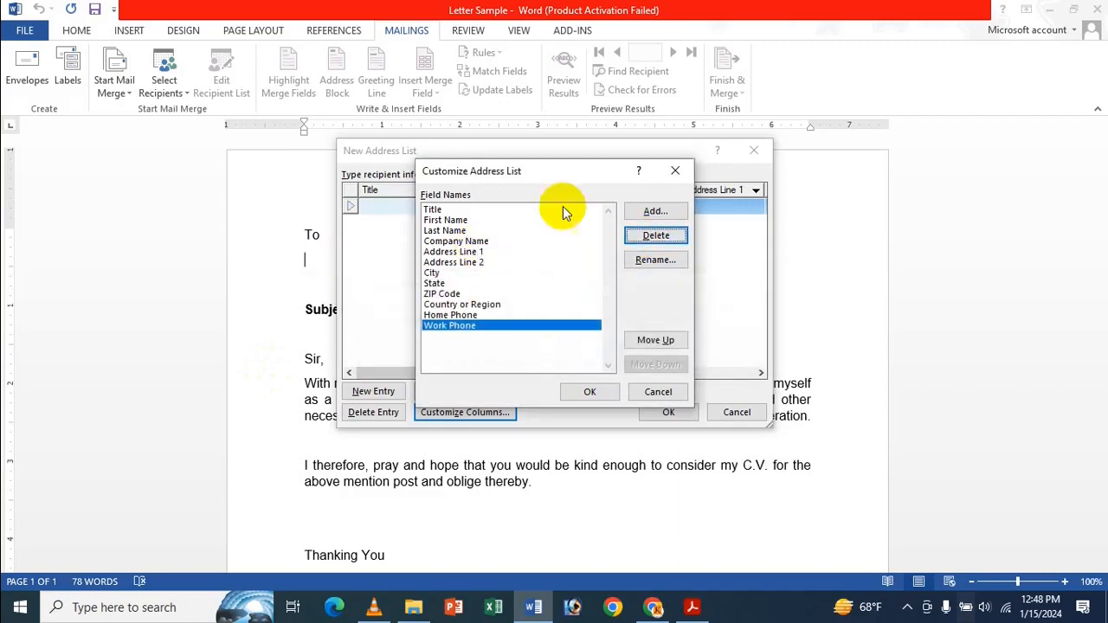
left_click(655, 237)
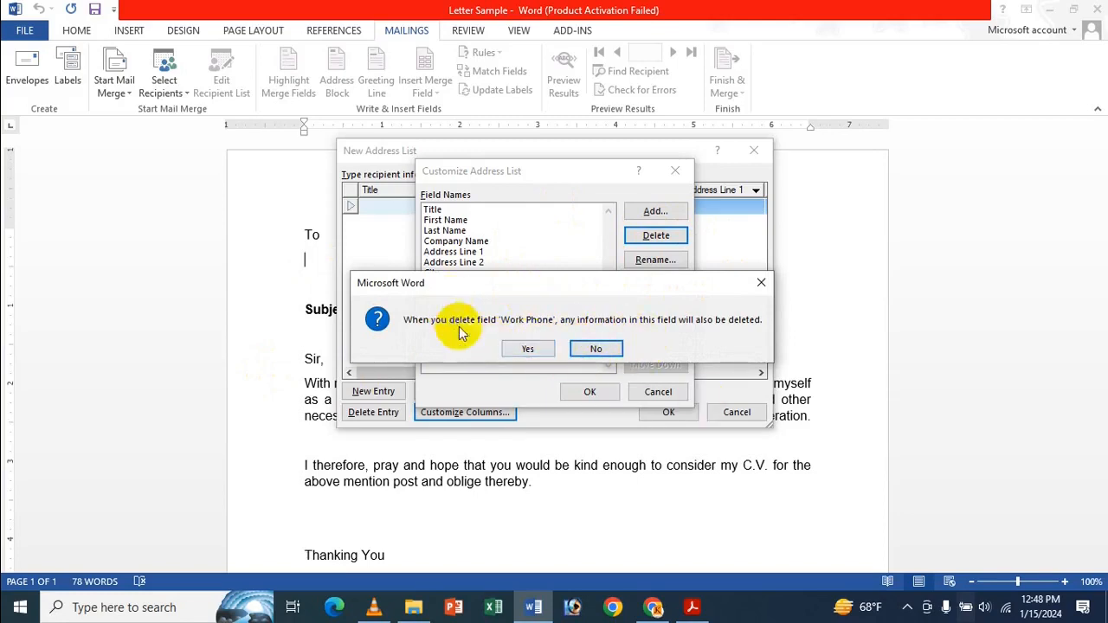
left_click(530, 348)
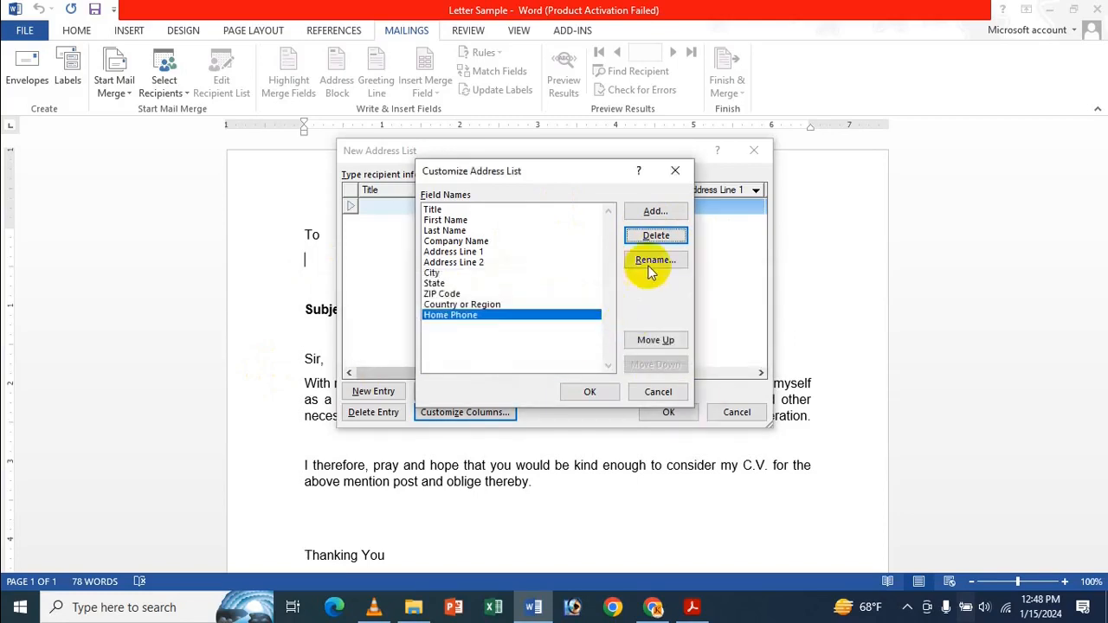
left_click(664, 238)
left_click(532, 349)
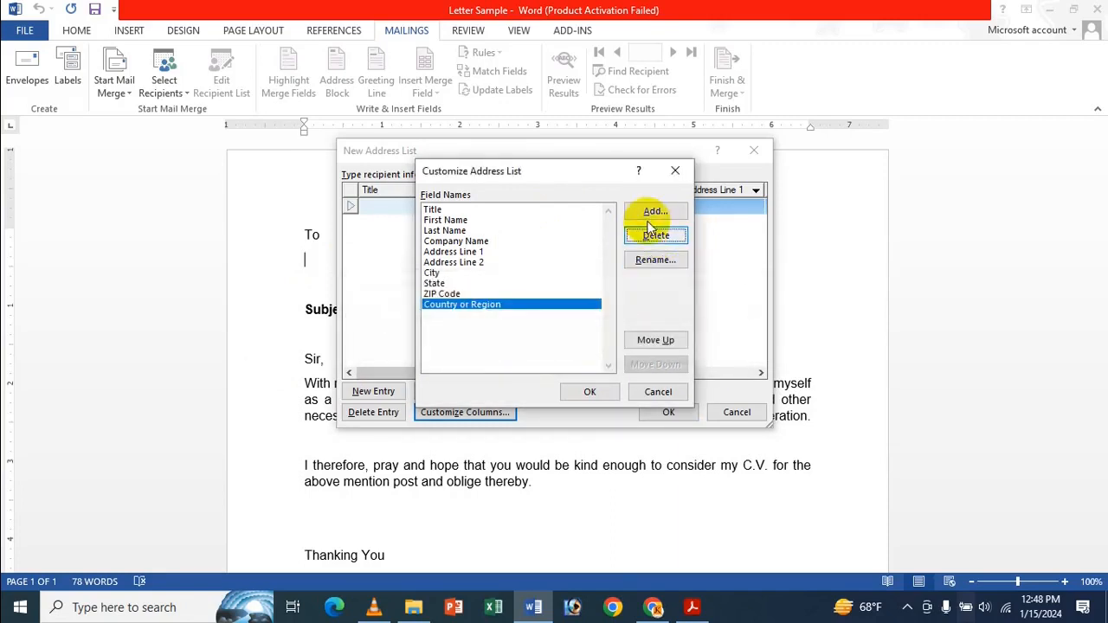
left_click(511, 303)
left_click(655, 236)
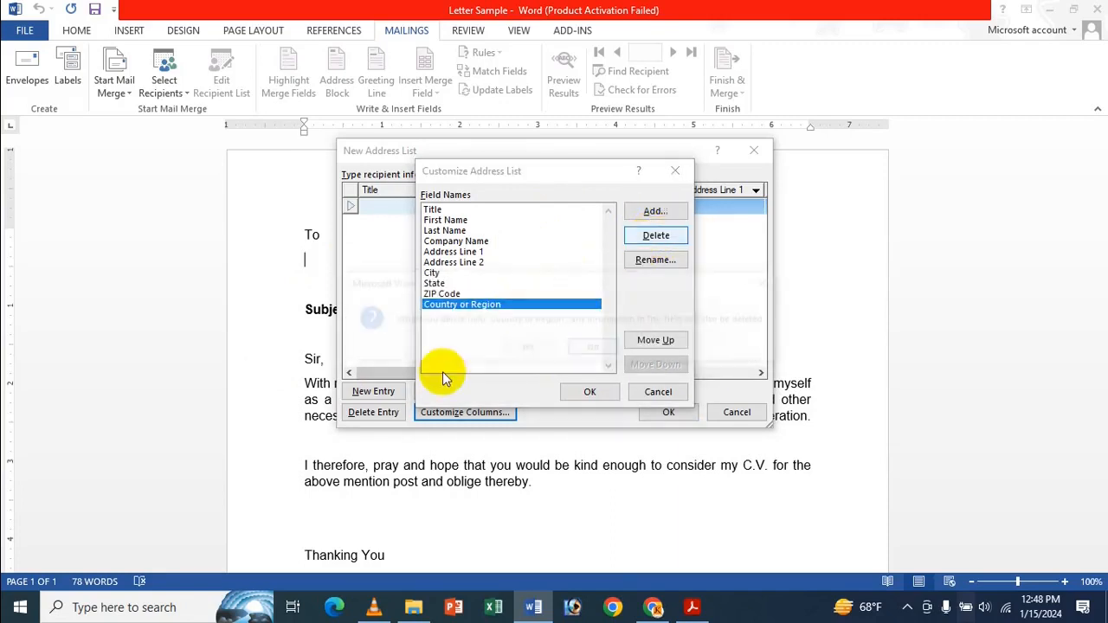
left_click(518, 351)
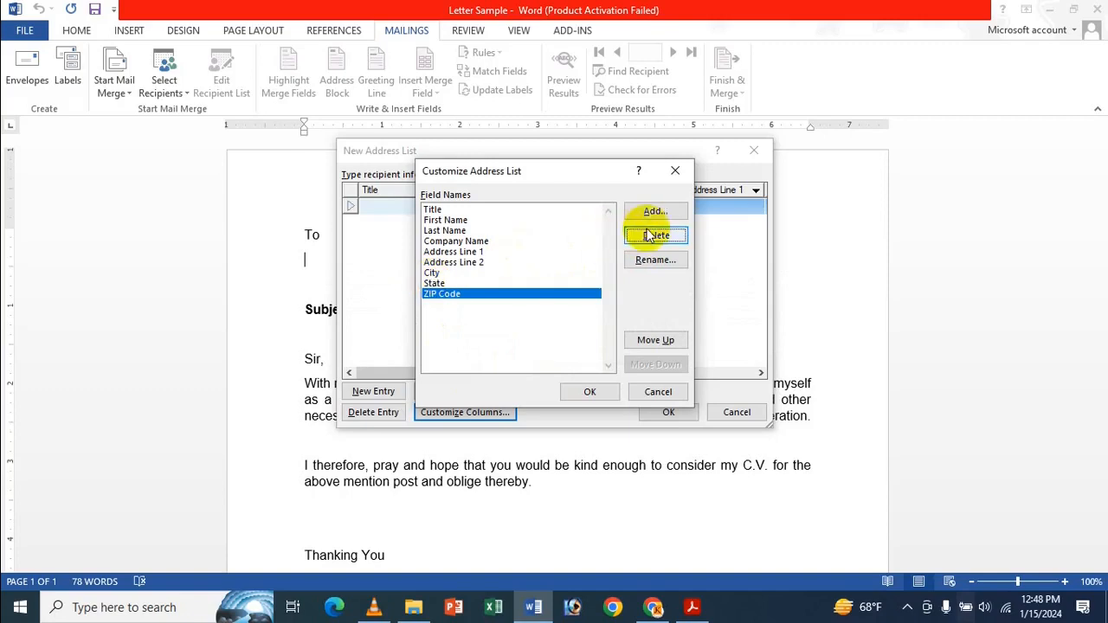
Step: Delete the ZIP Code, State, Address Line 2 and Title fields, then select Address Line 1
left_click(642, 243)
left_click(525, 350)
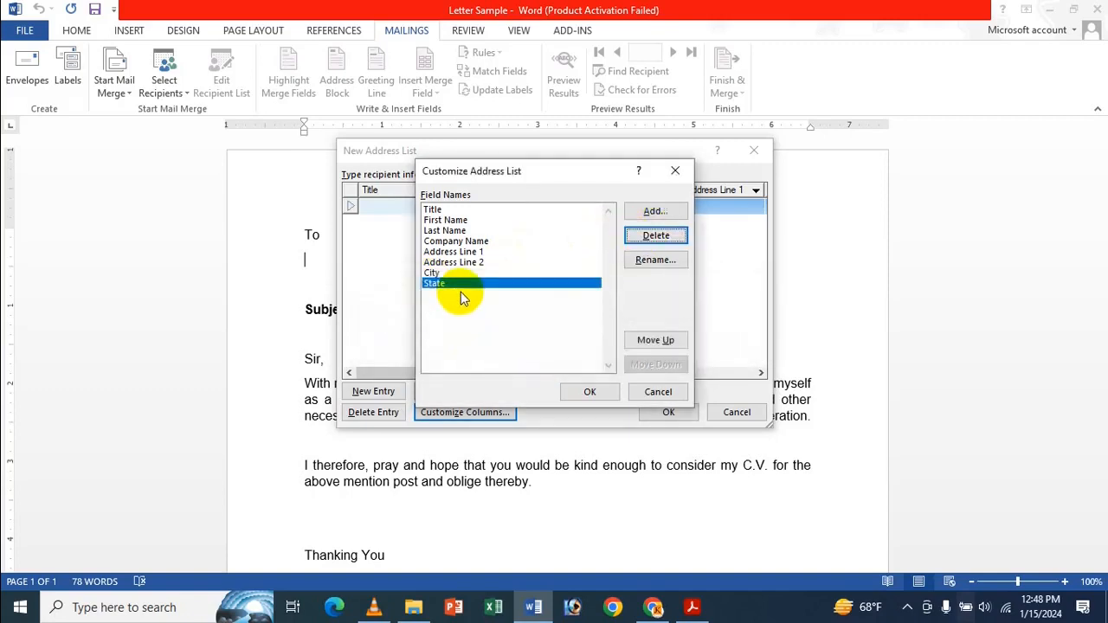
left_click(656, 235)
left_click(525, 348)
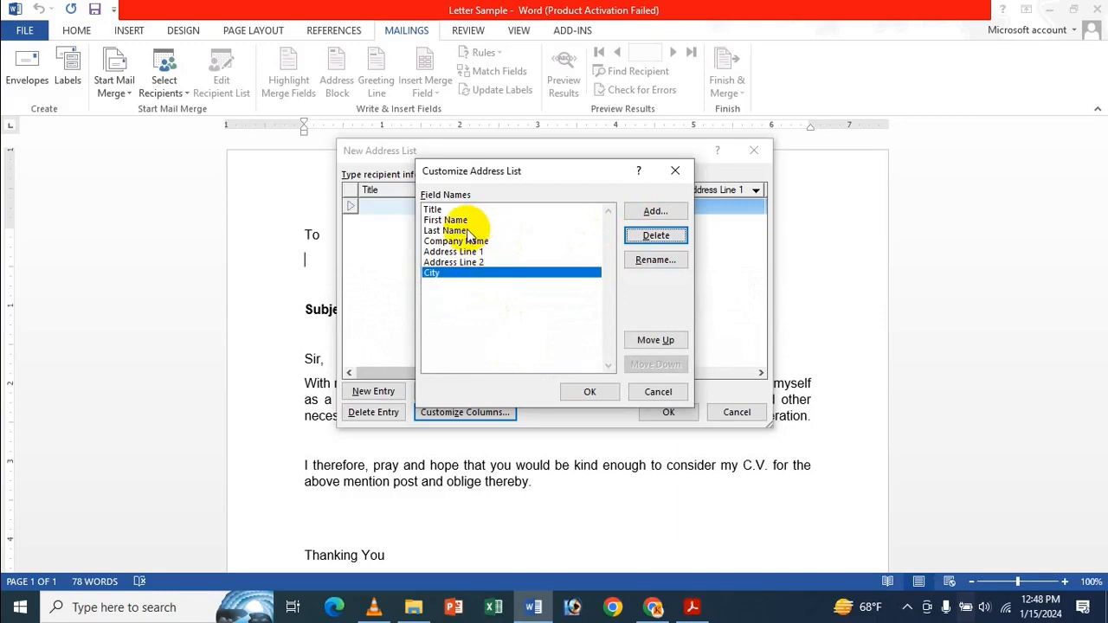
left_click(488, 262)
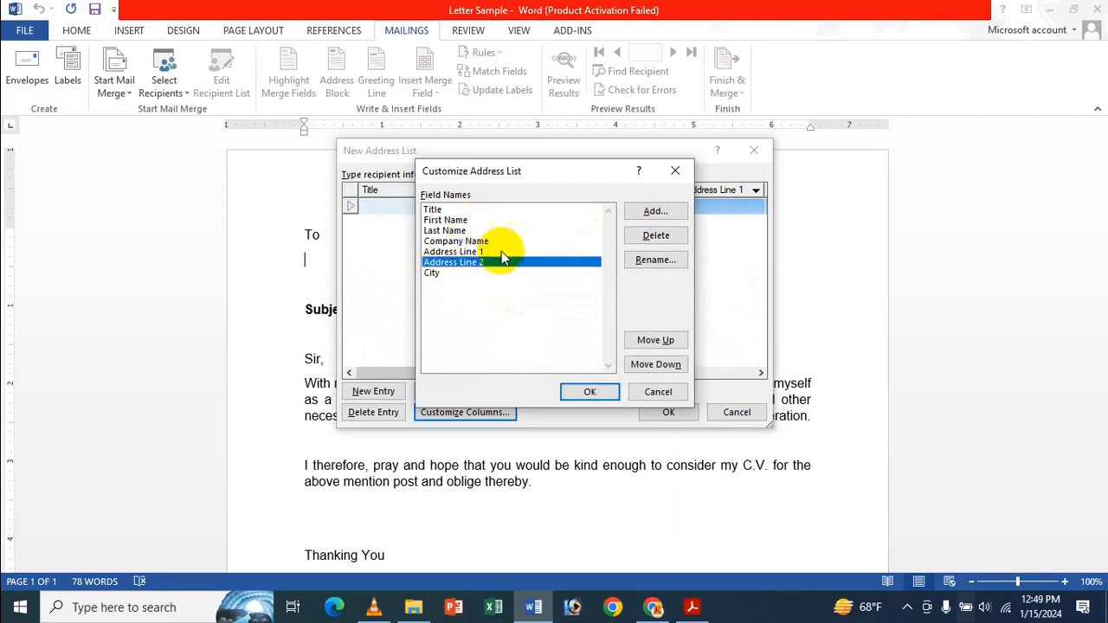
left_click(665, 243)
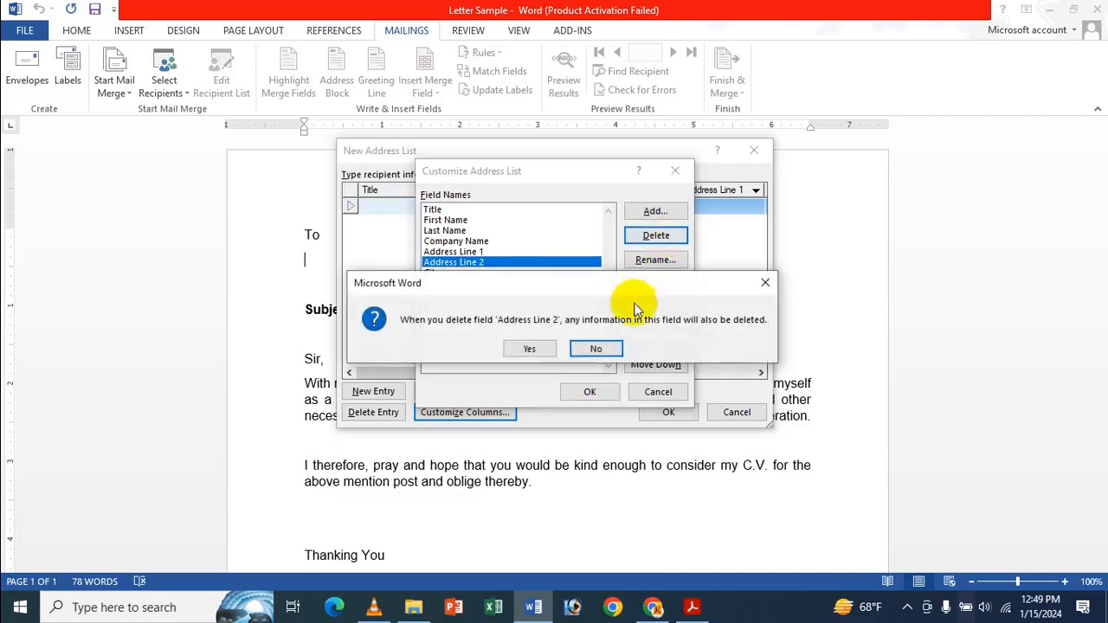
left_click(532, 348)
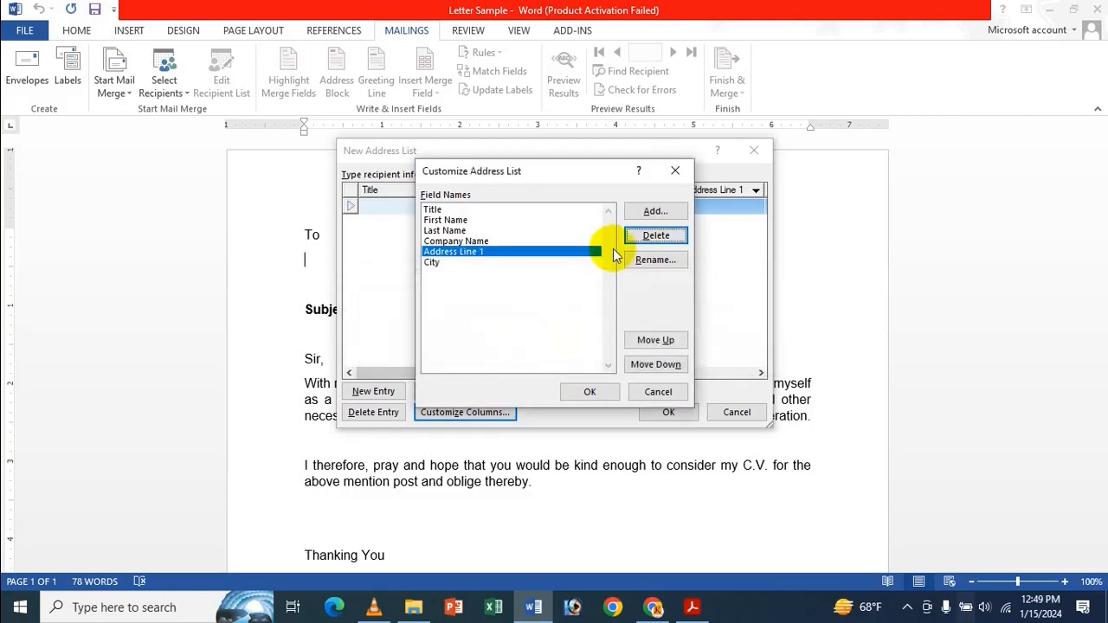
left_click(513, 242)
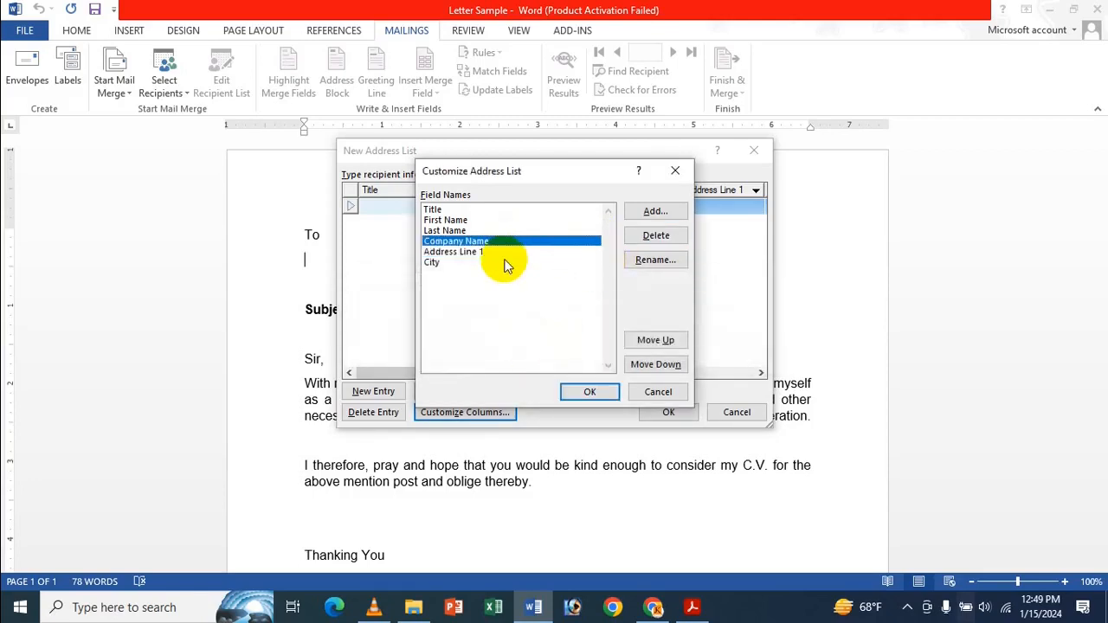
left_click(429, 209)
left_click(657, 236)
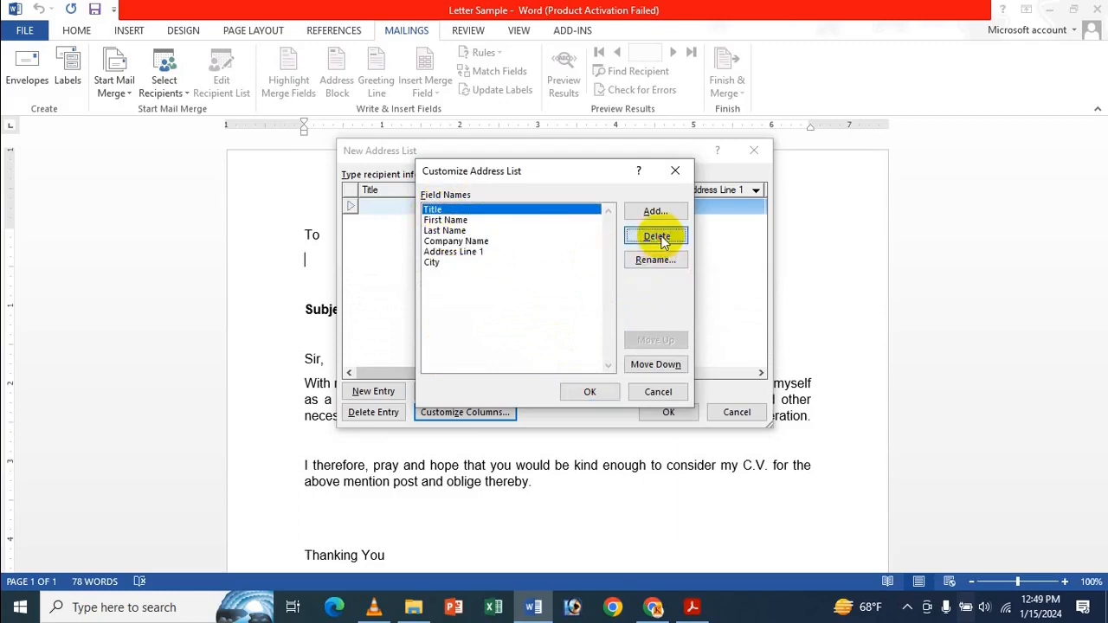
left_click(544, 353)
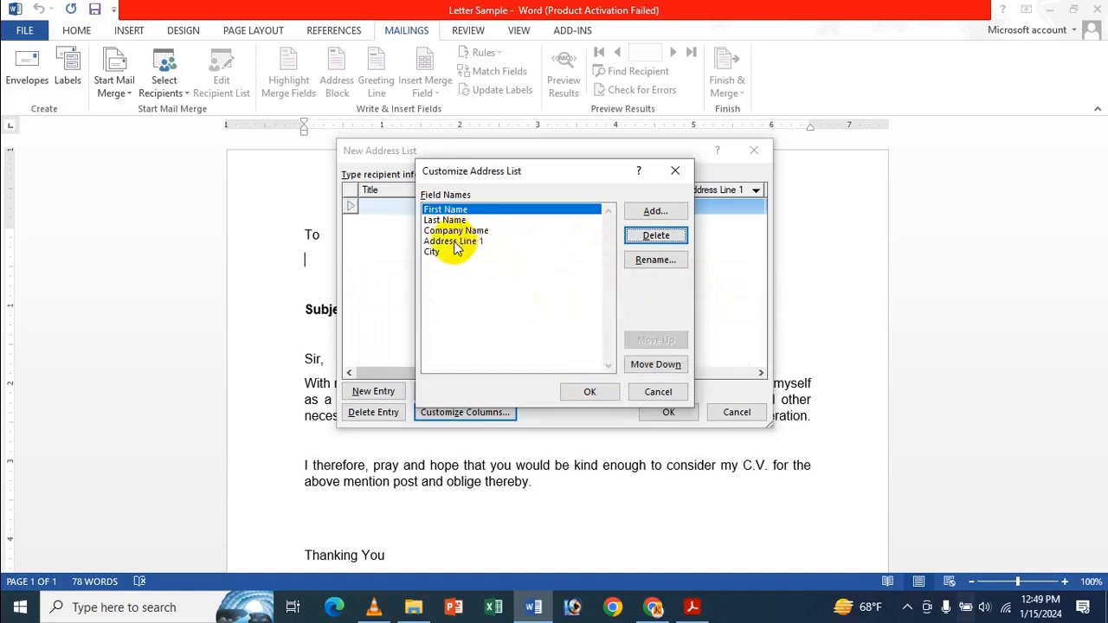
left_click(455, 242)
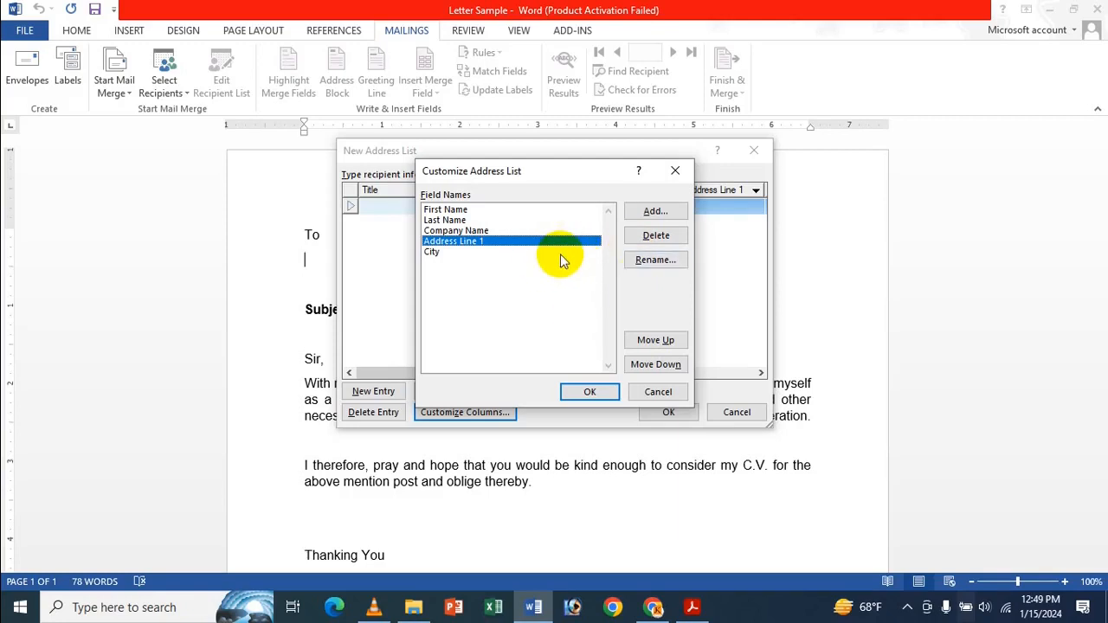
Step: Rename Address Line 1 to 'Address' and look over the five remaining fields
left_click(659, 263)
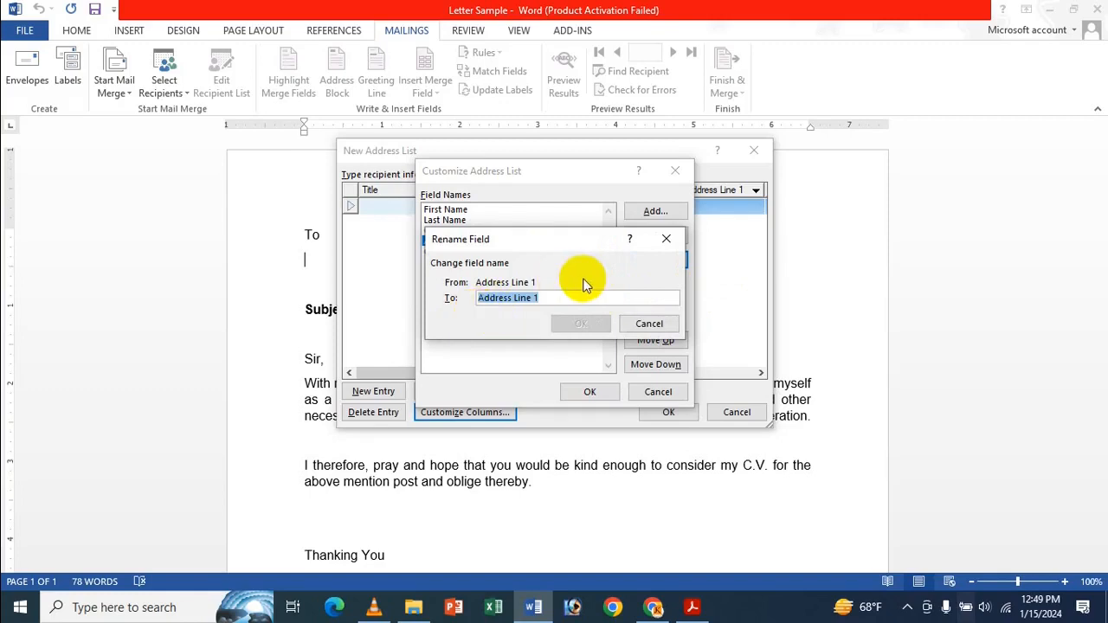
left_click(508, 298)
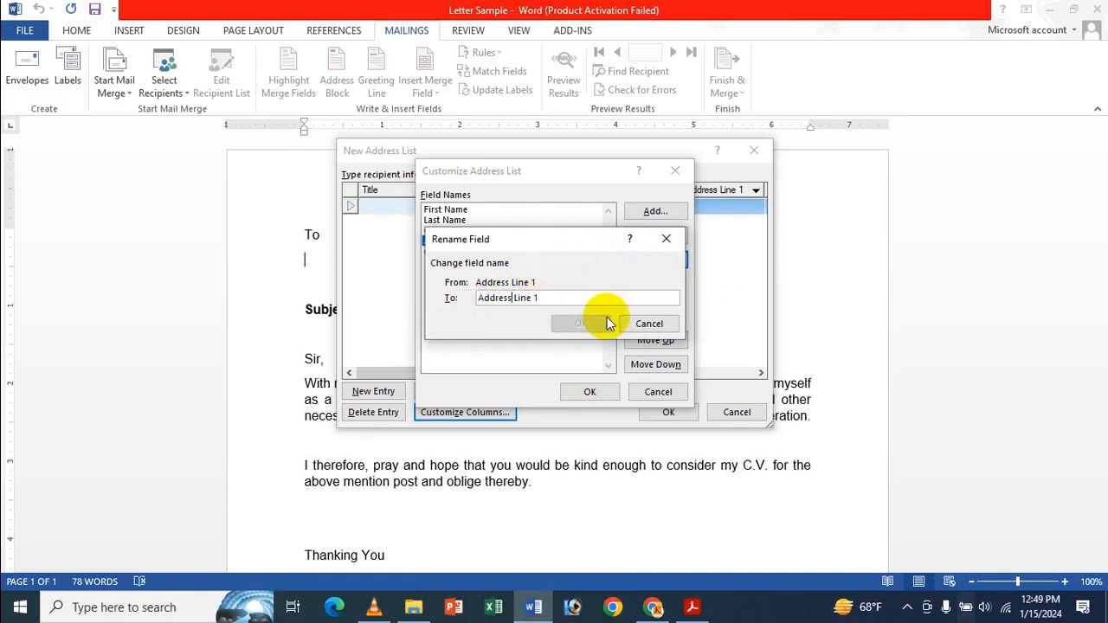
key("ctrl+shift+Left")
key("ctrl+shift+Left")
key("BackSpace")
key("BackSpace")
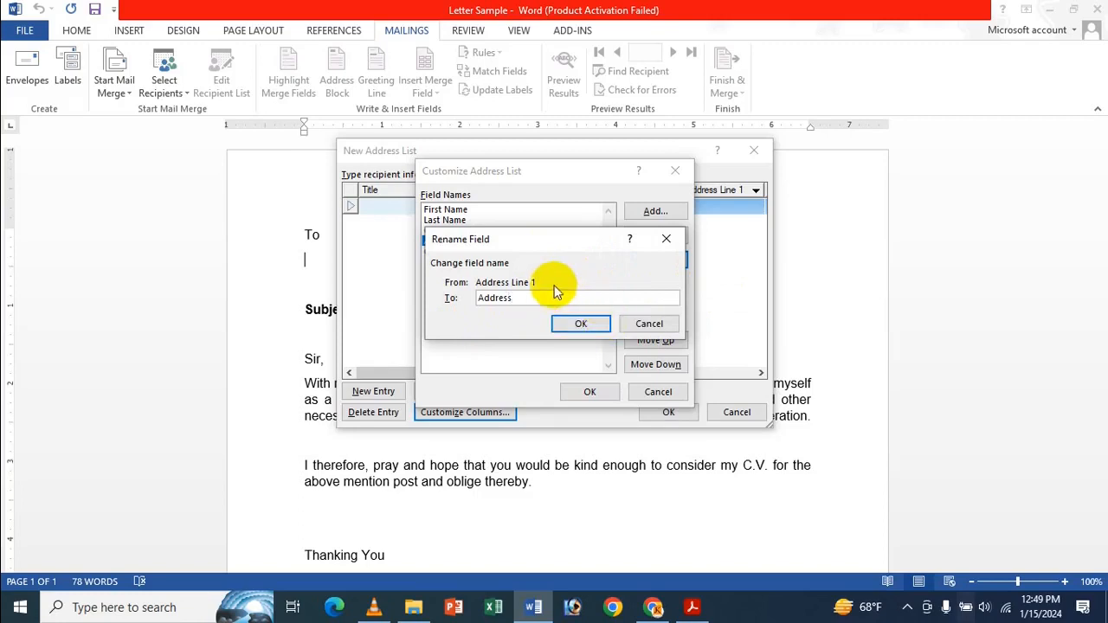
left_click(579, 322)
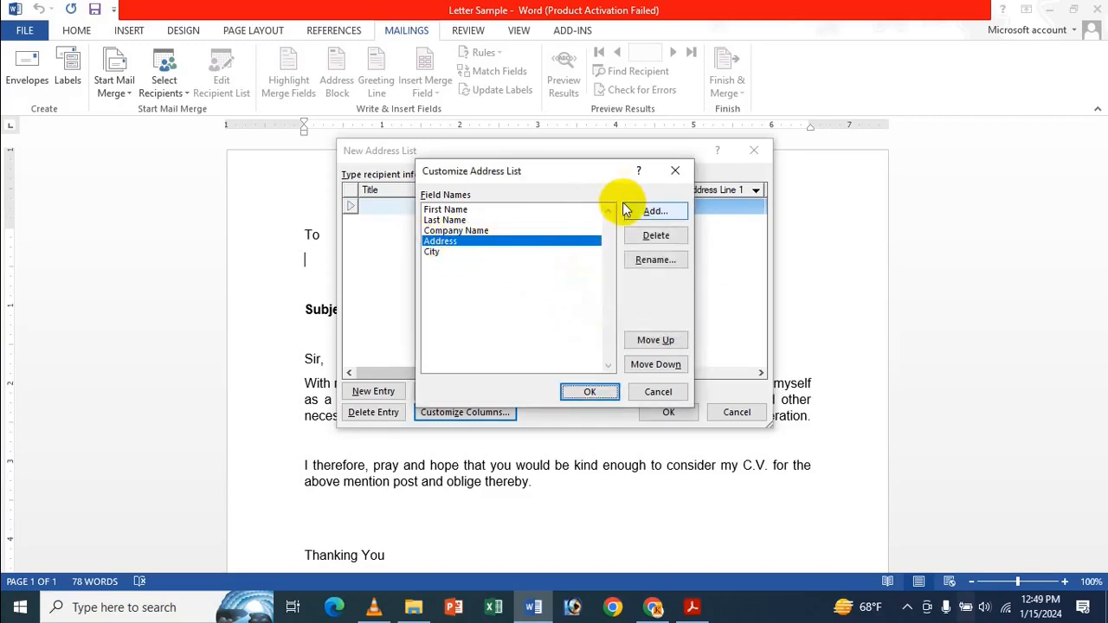
left_click(482, 229)
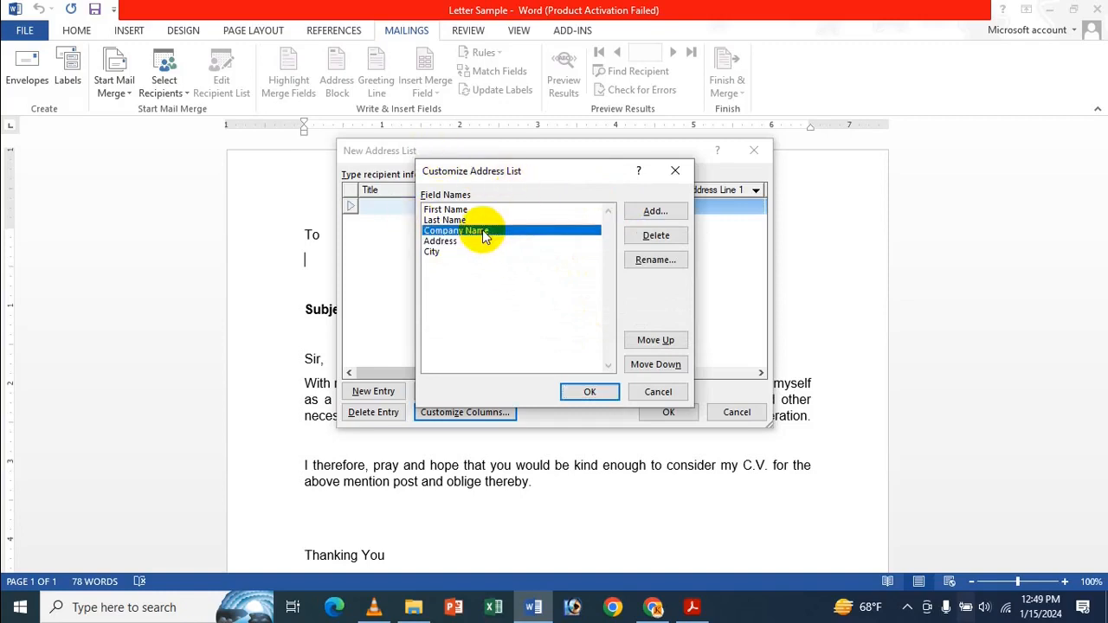
left_click(470, 210)
left_click(485, 220)
left_click(487, 244)
left_click(497, 254)
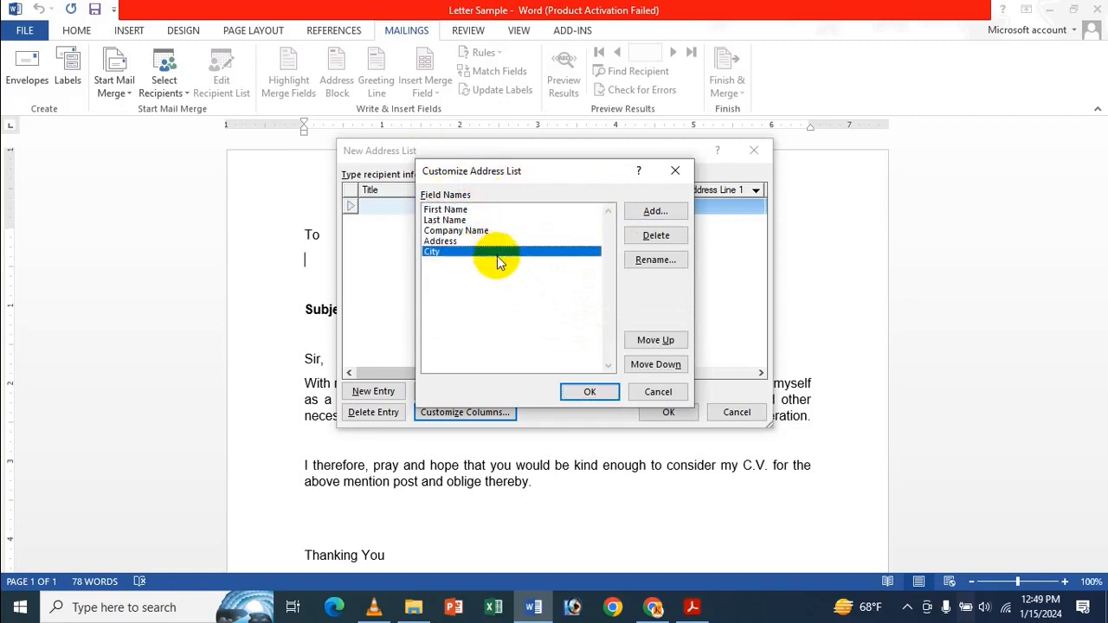
Step: Add a custom field 'Icche Baby', then delete it again
left_click(659, 211)
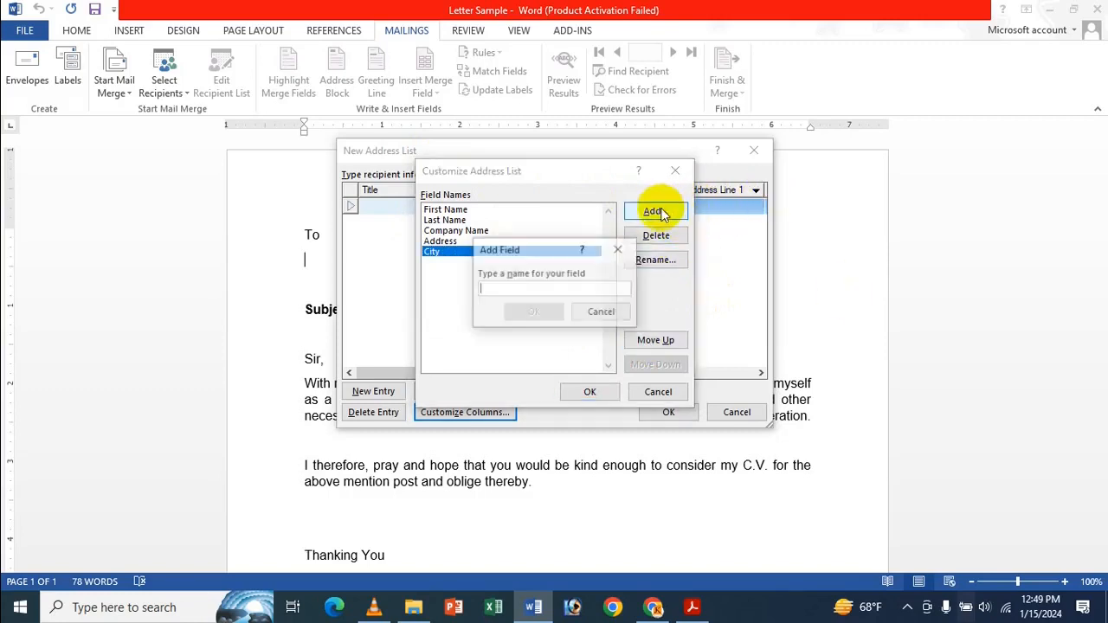
type("Icch")
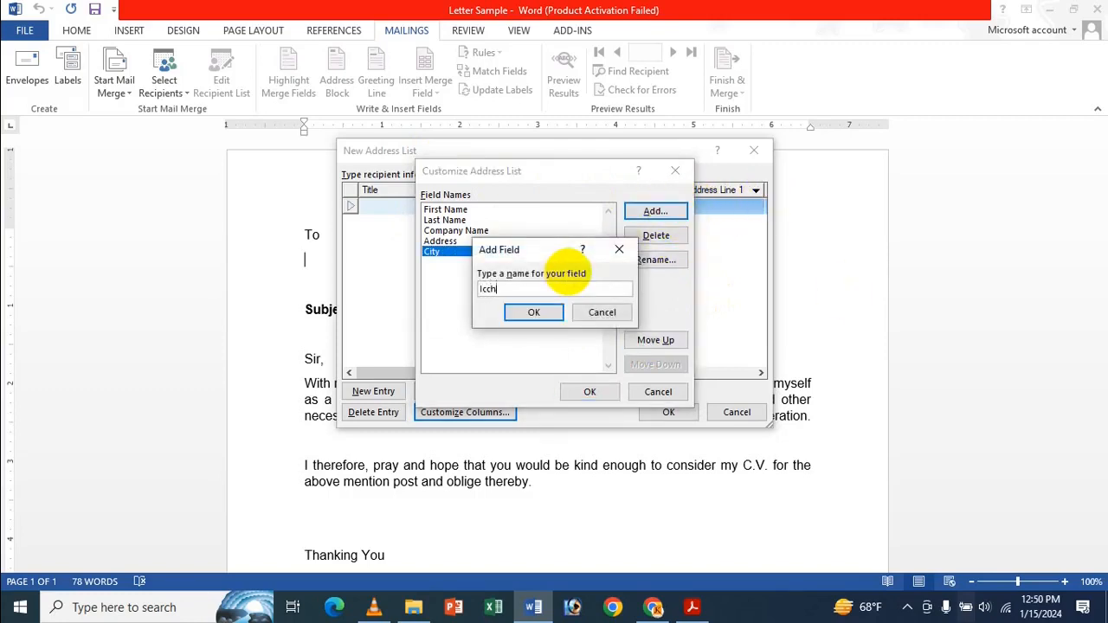
type("e Baby")
left_click(533, 310)
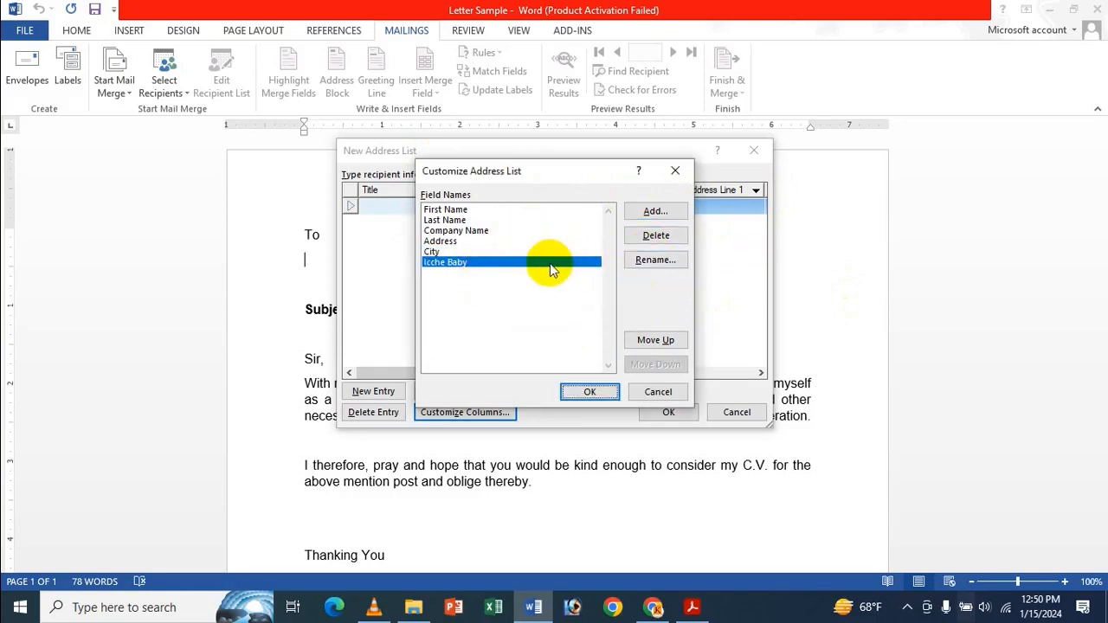
left_click(655, 236)
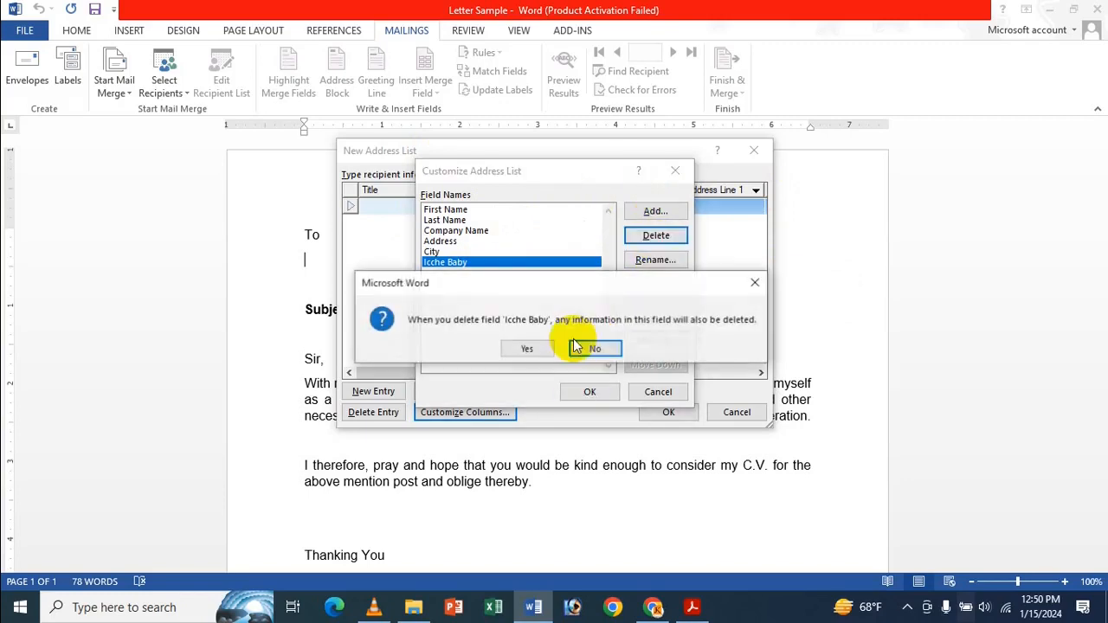
left_click(529, 348)
Step: Move Company Name up, then back below Last Name, and select City
left_click(527, 231)
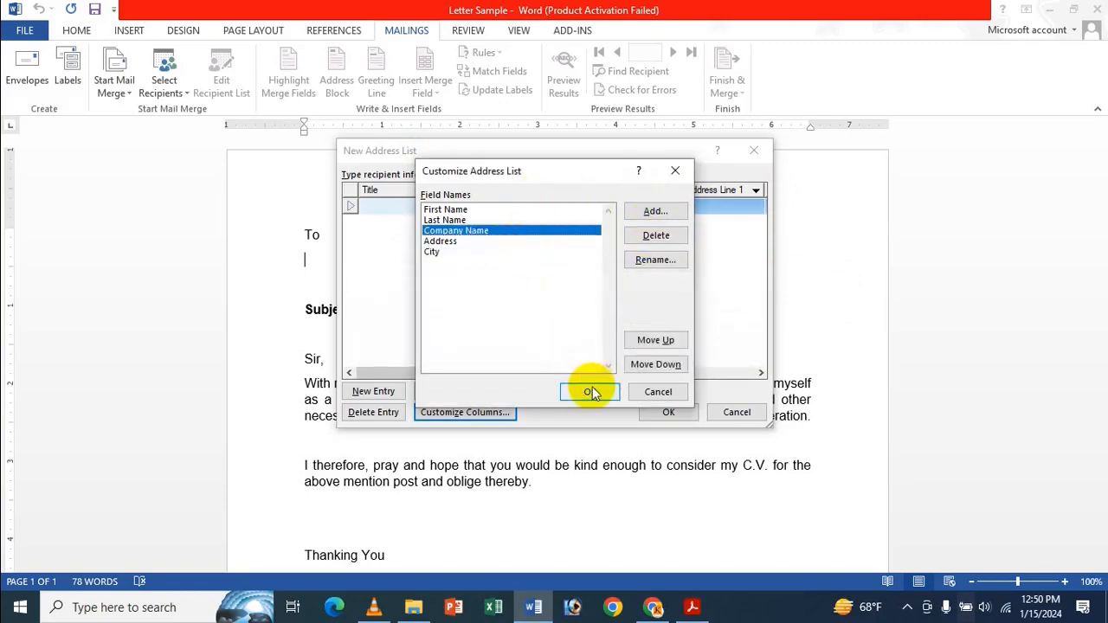
left_click(659, 342)
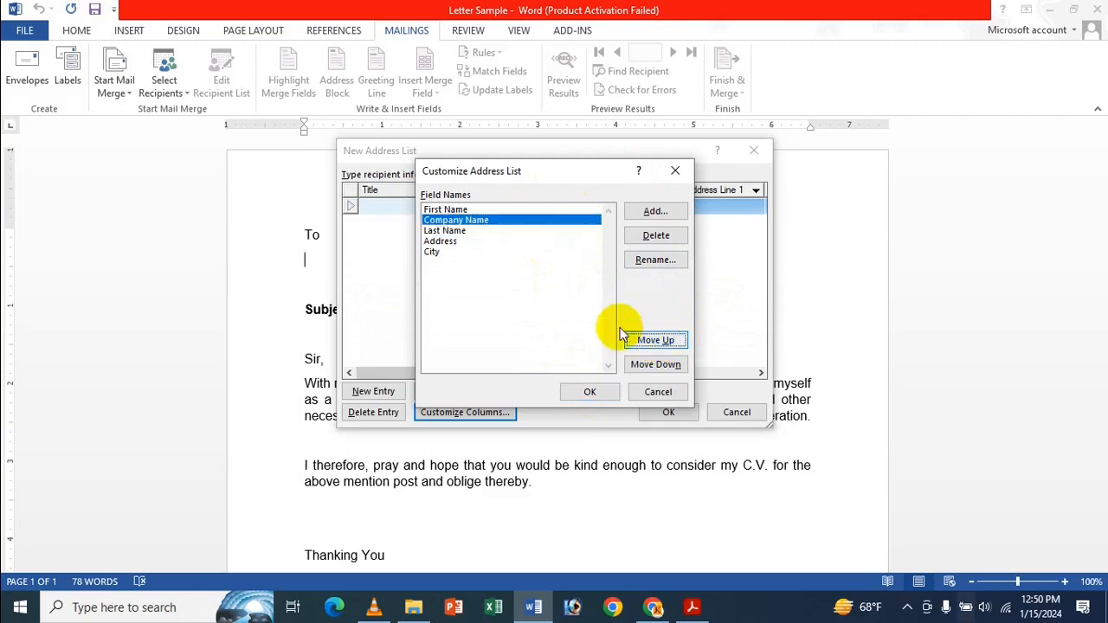
left_click(658, 364)
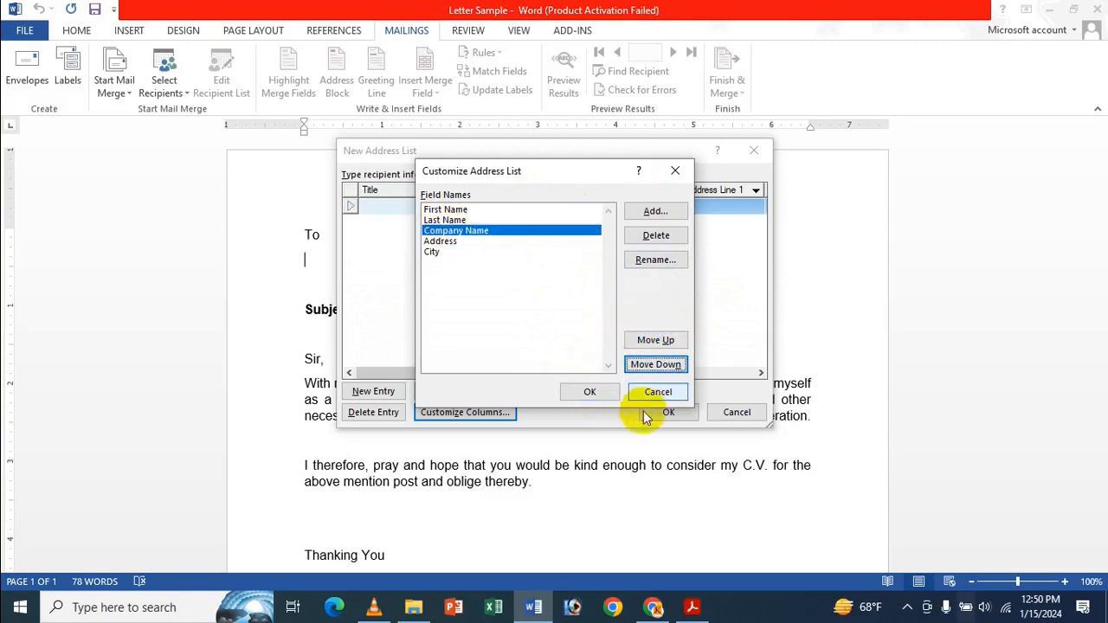
left_click(434, 252)
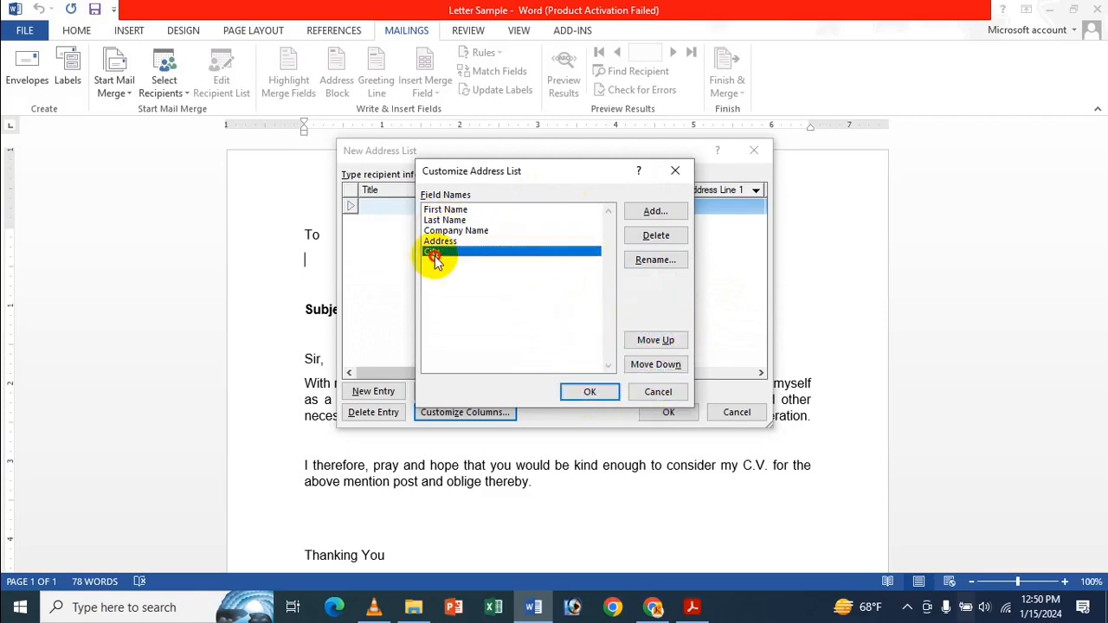
Step: Apply the custom columns and enter the first recipient's first and last name
left_click(589, 397)
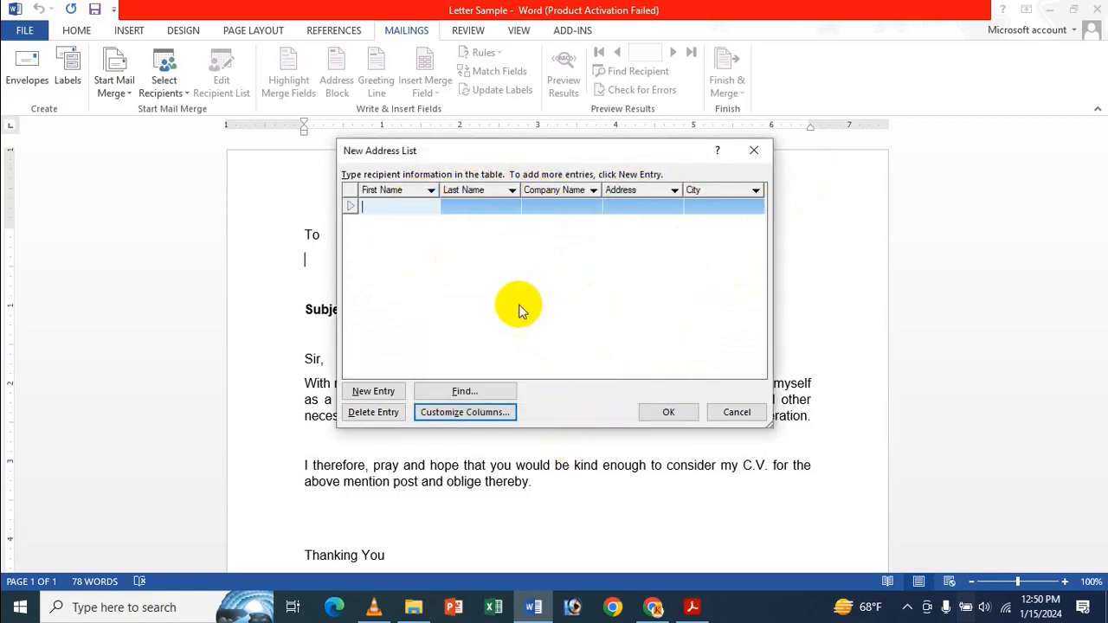
left_click(366, 206)
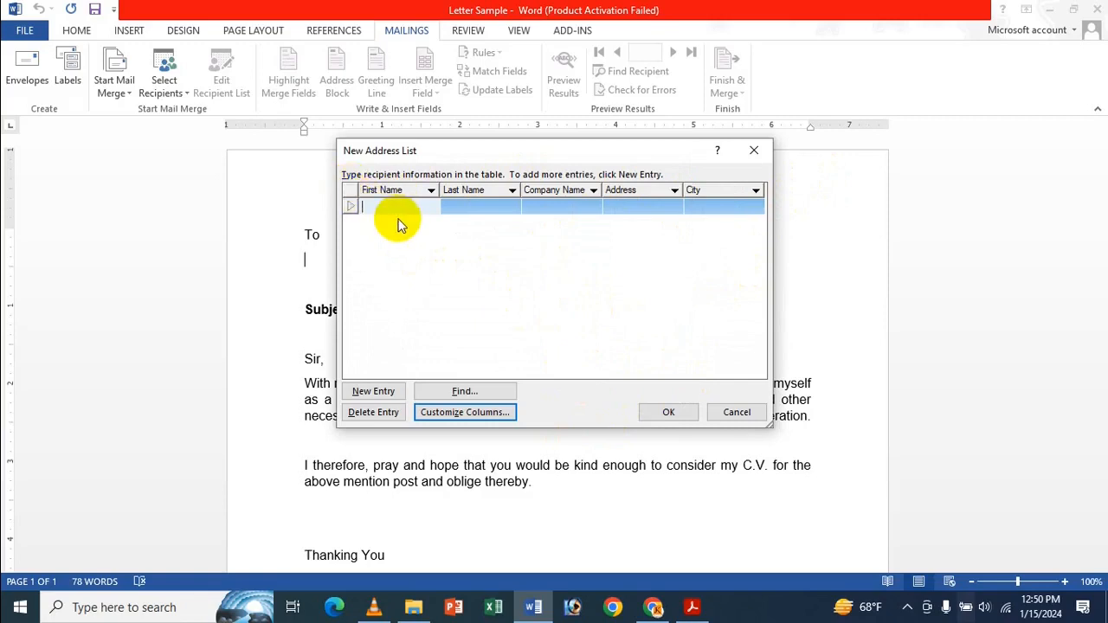
type("Nusrat")
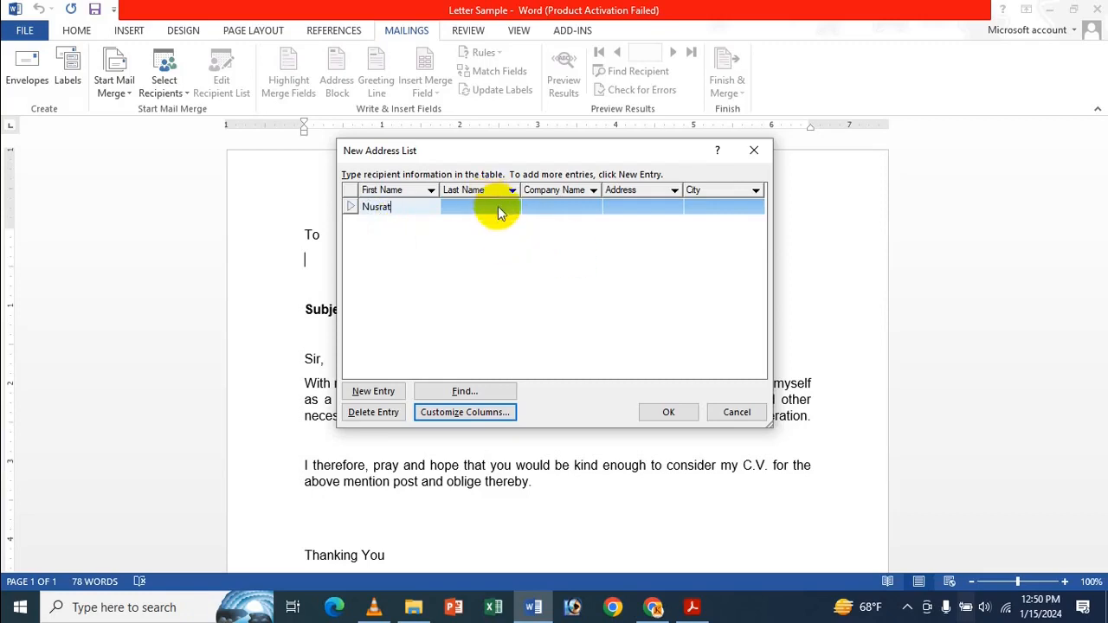
left_click(498, 208)
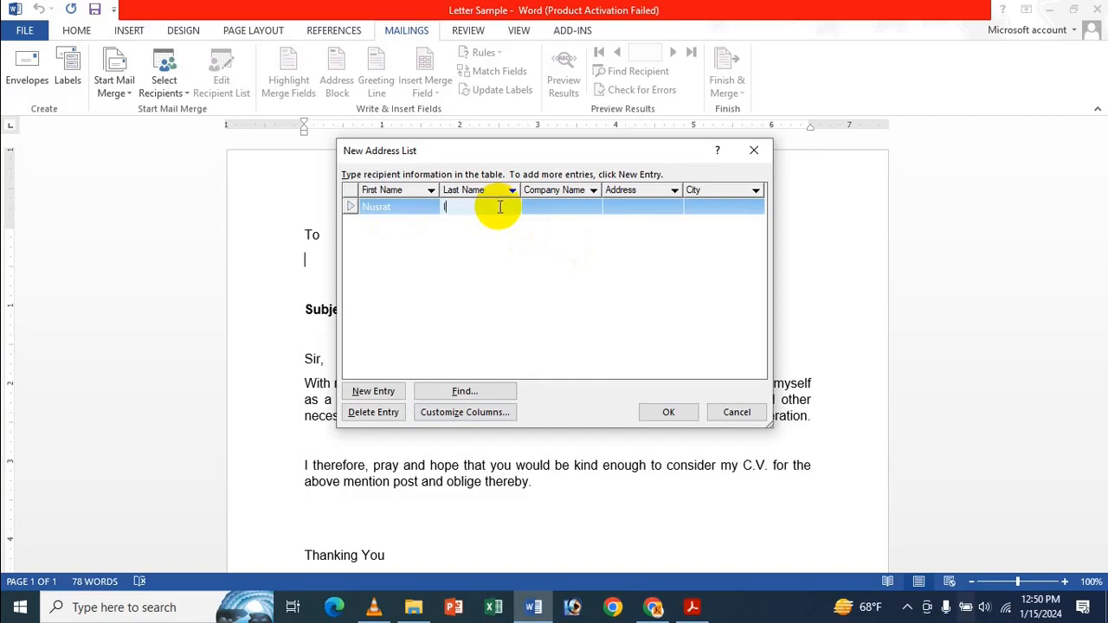
type("Irche")
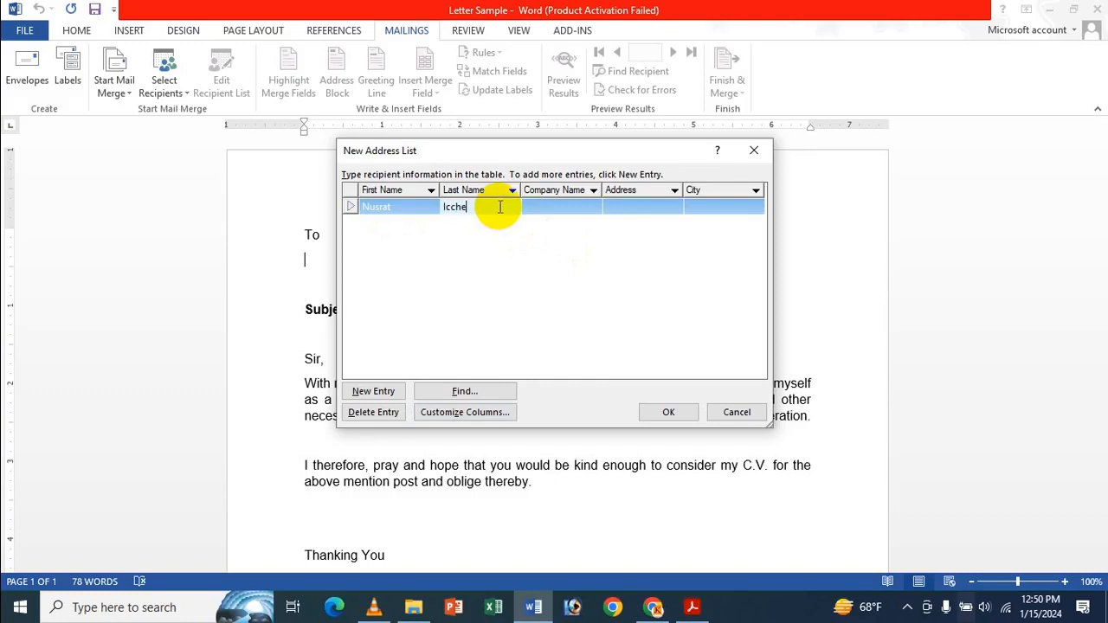
left_click(551, 204)
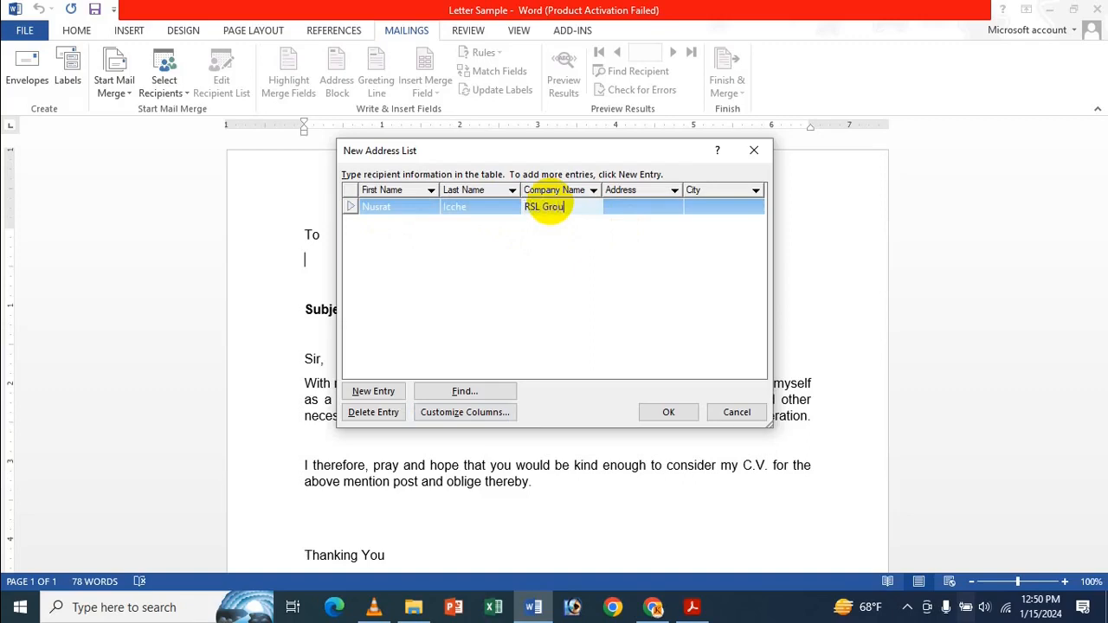
Step: Enter the first recipient's address and city Dhaka, then add a second empty row
left_click(630, 211)
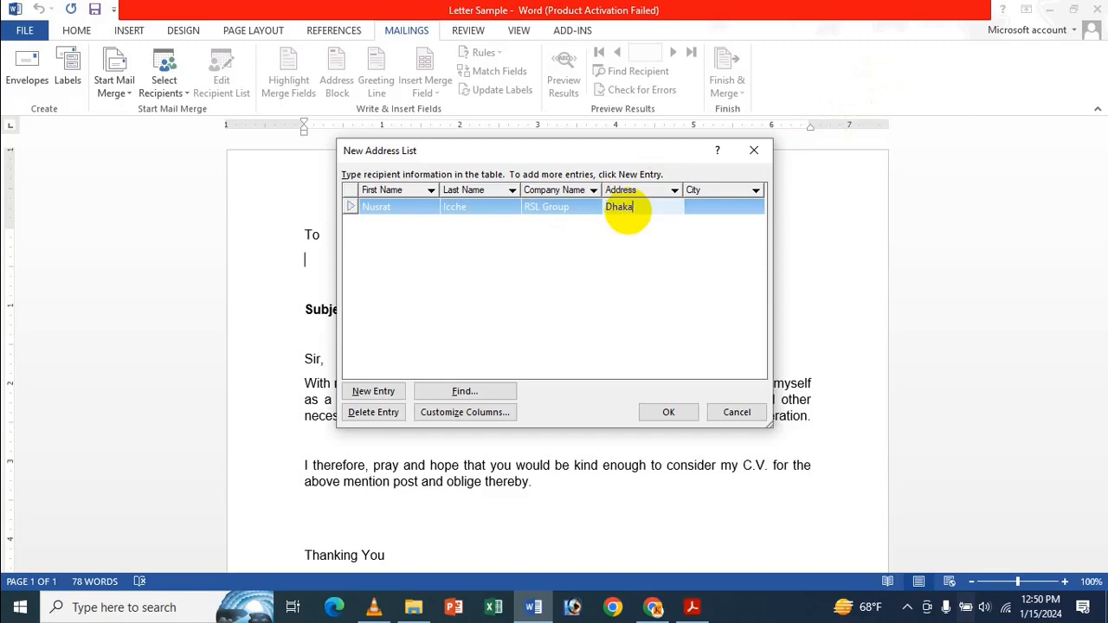
type("Dhaka,Mirpur")
left_click(708, 210)
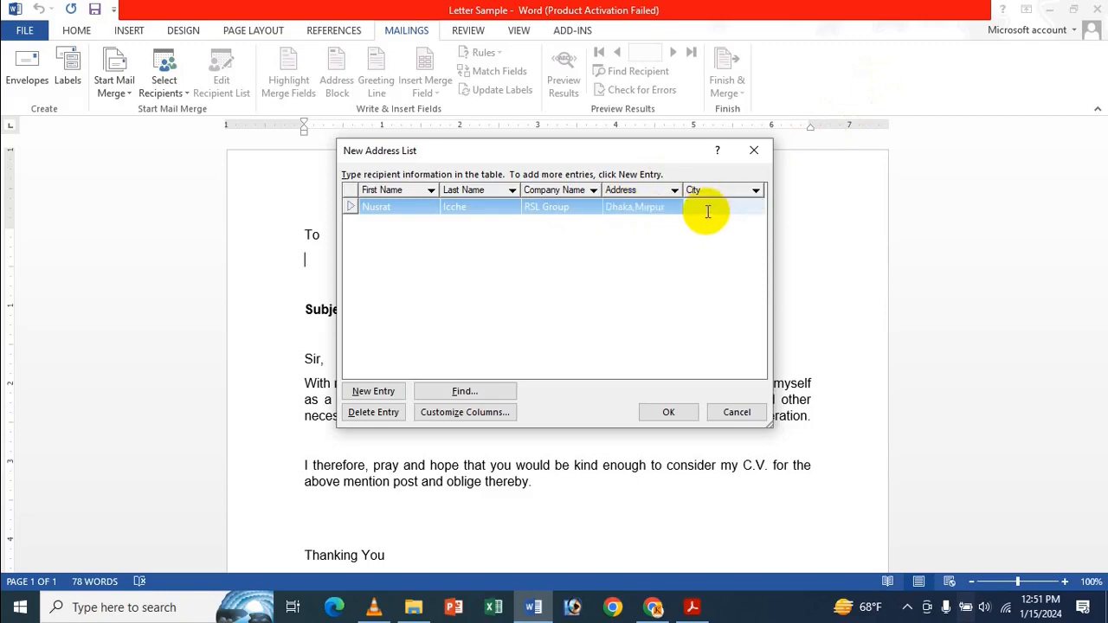
type("Dhaka")
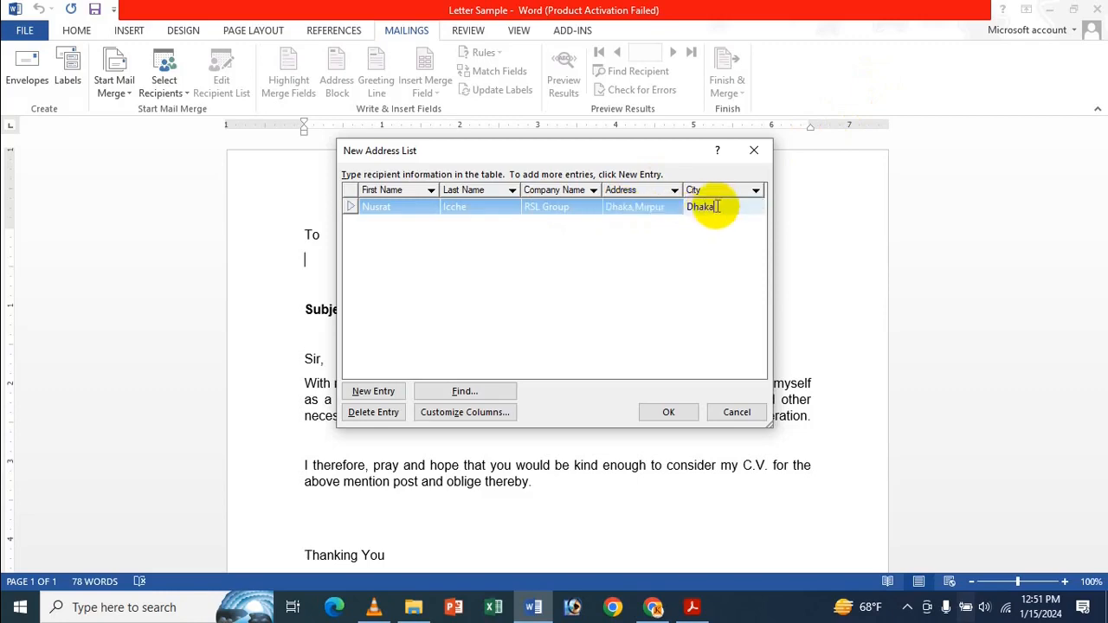
left_click(437, 256)
left_click(738, 216)
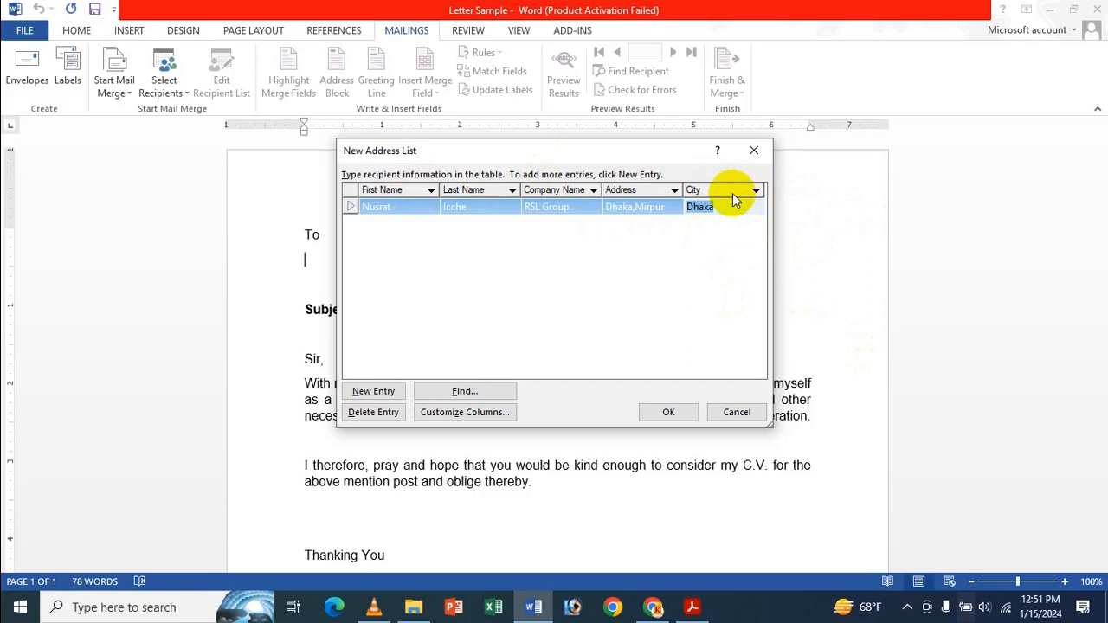
key("Tab")
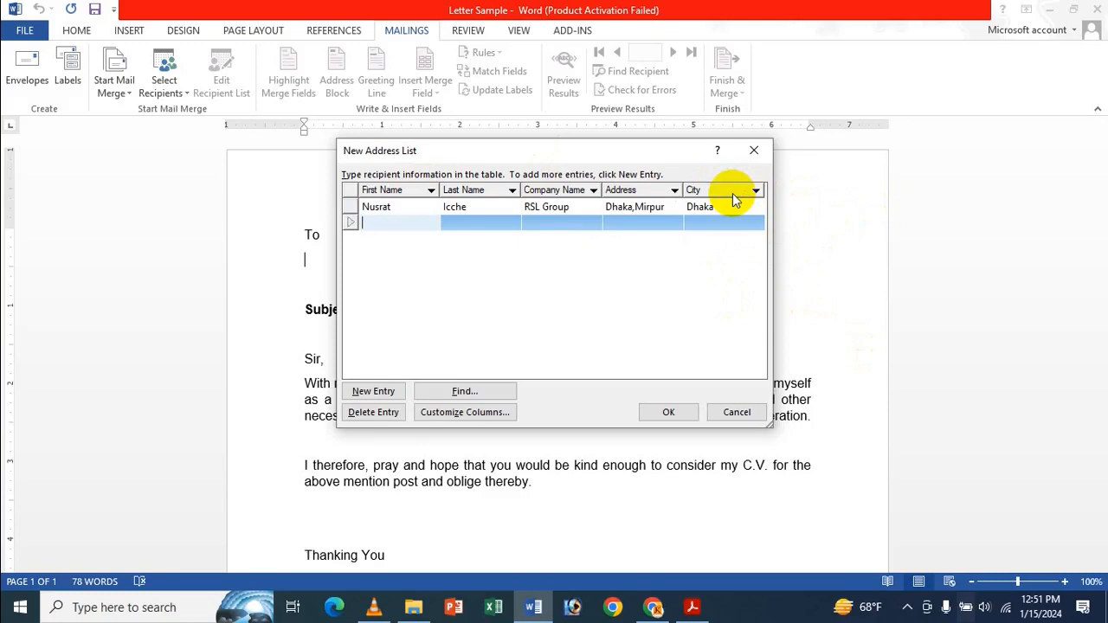
Step: Enter the second recipient's first and last name, company Pran RFL, street address and city Chandpur, then add a row
type("Adian")
left_click(474, 224)
type("Bir")
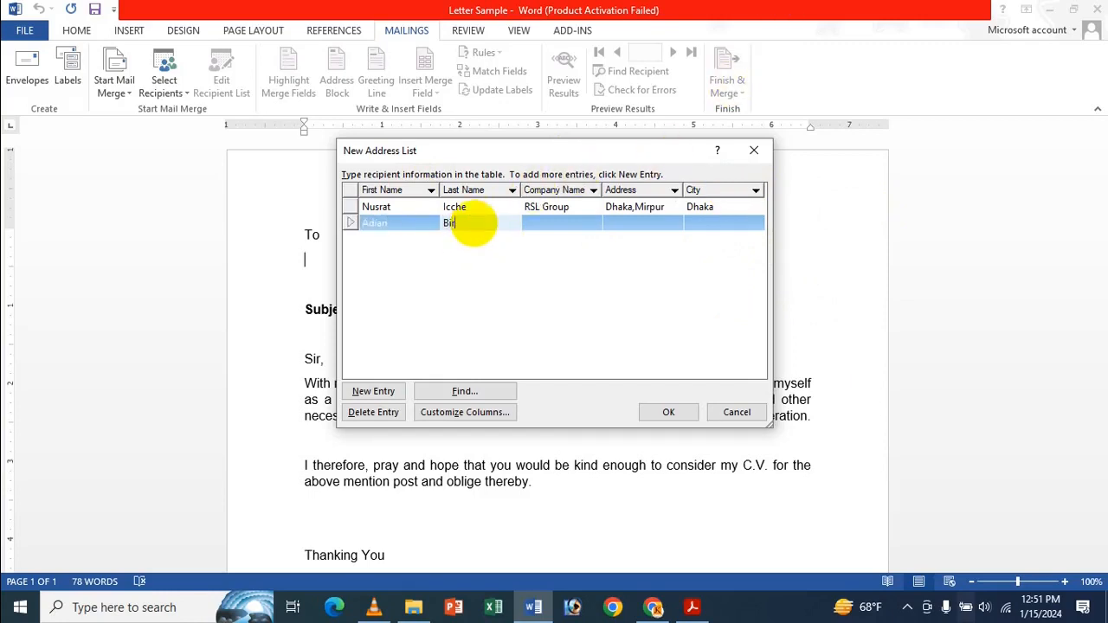
left_click(549, 223)
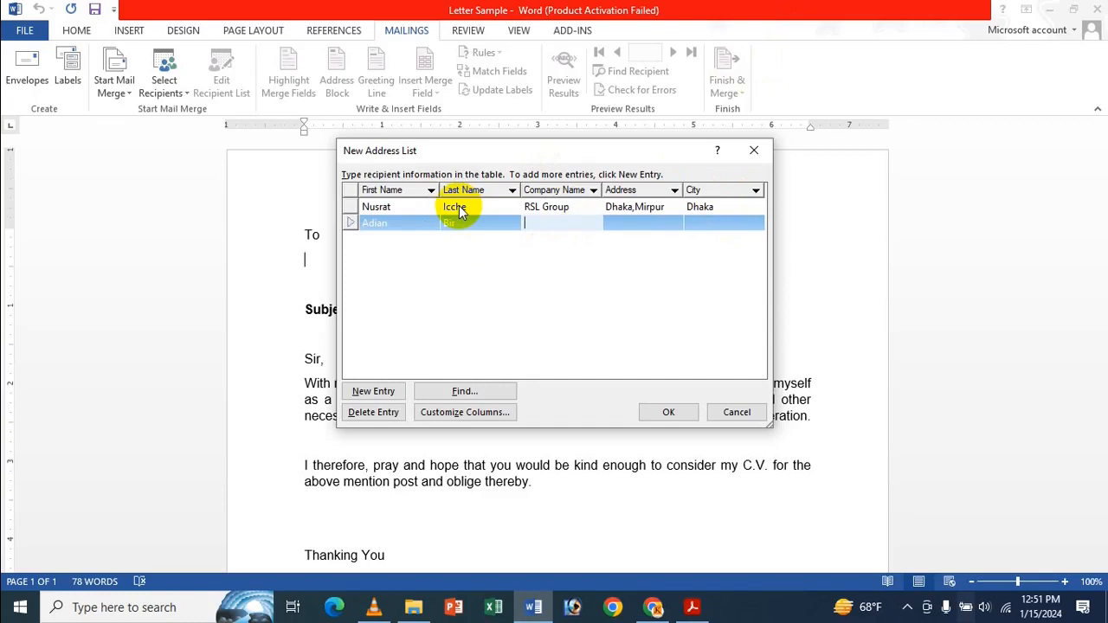
type("Pran RFL")
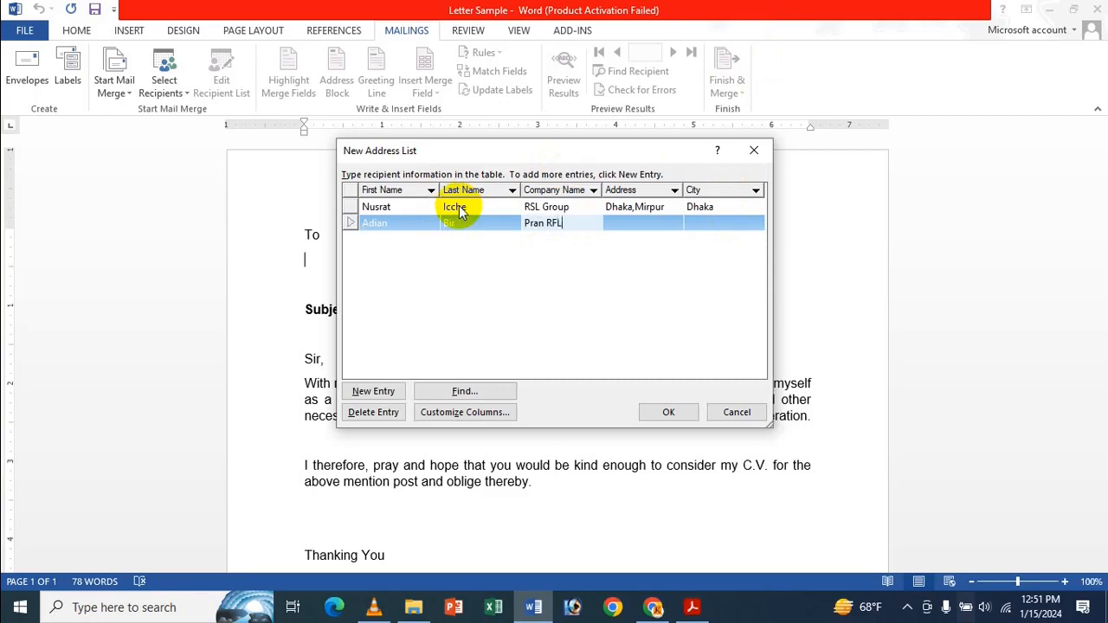
left_click(612, 223)
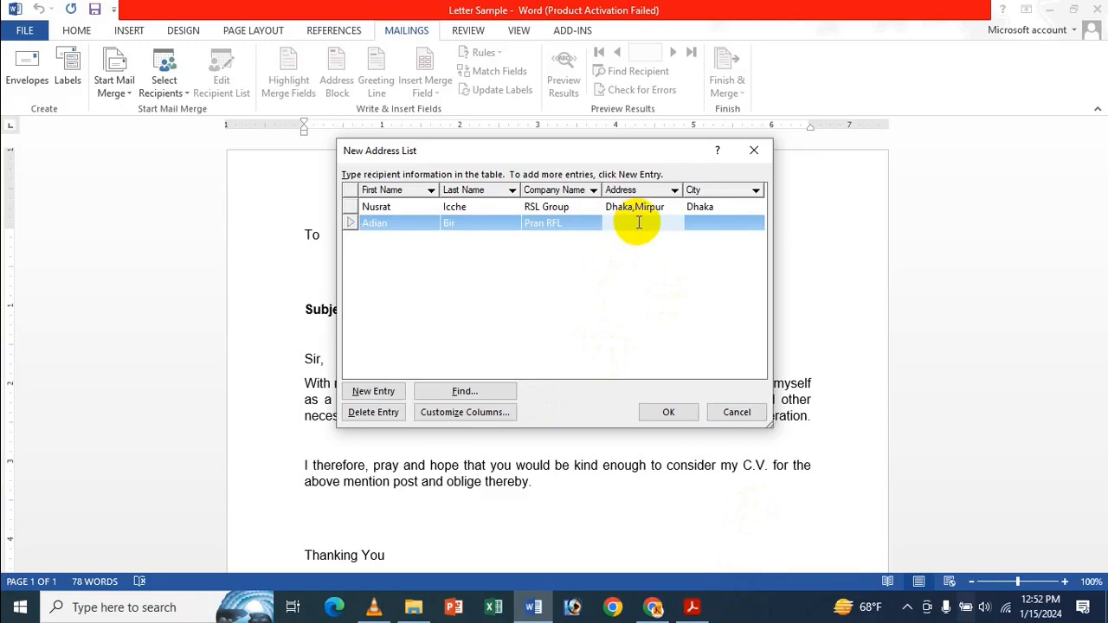
type("Baburhat,Chandp")
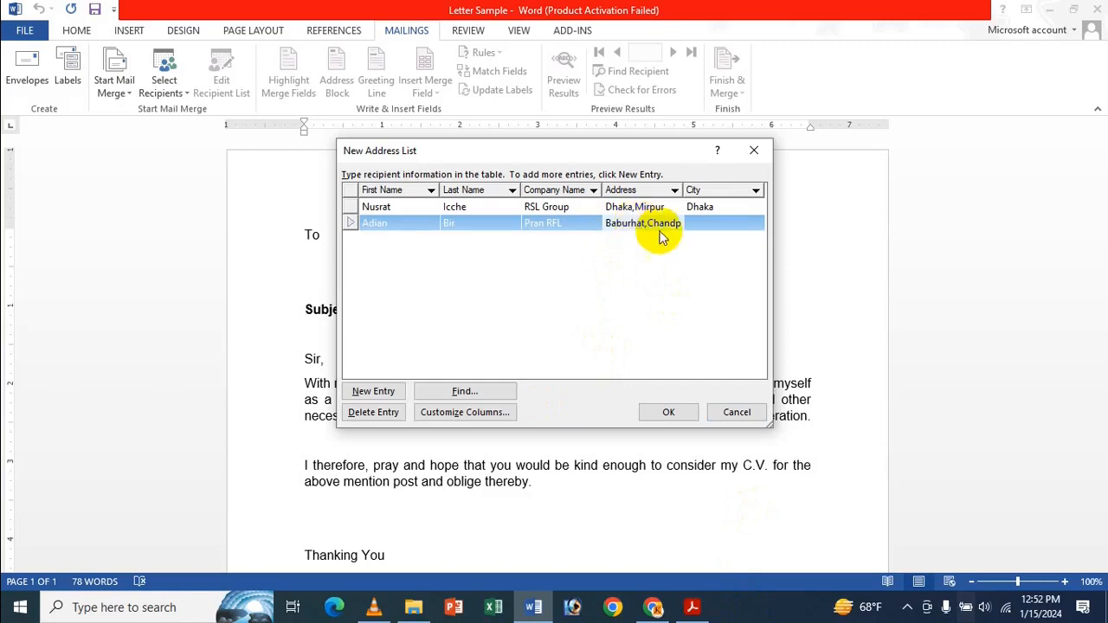
left_click(710, 225)
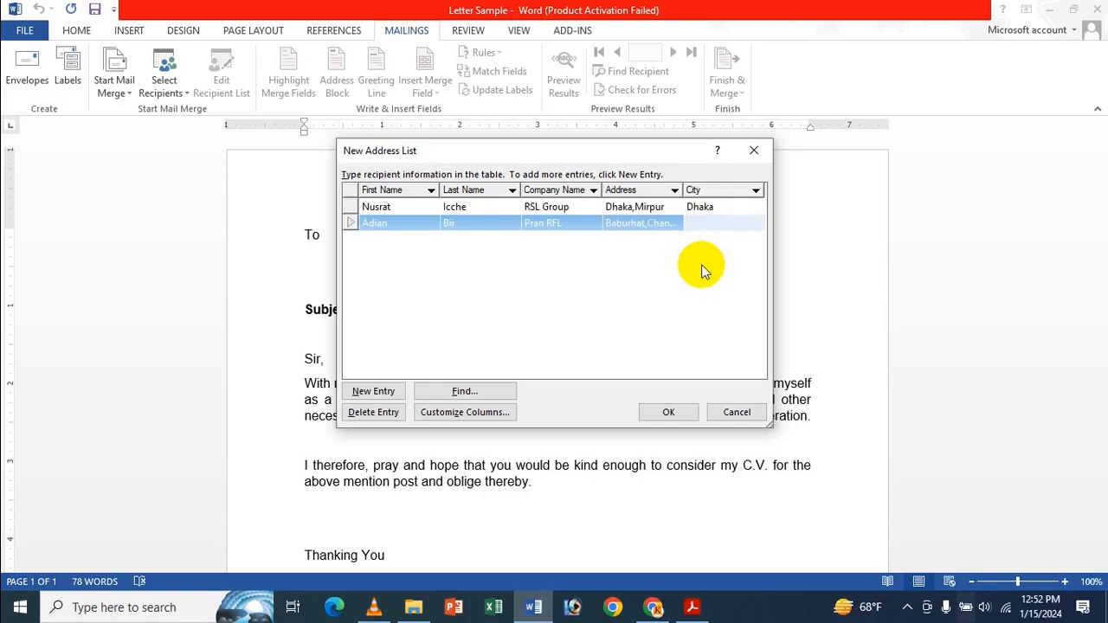
type("Chandpur")
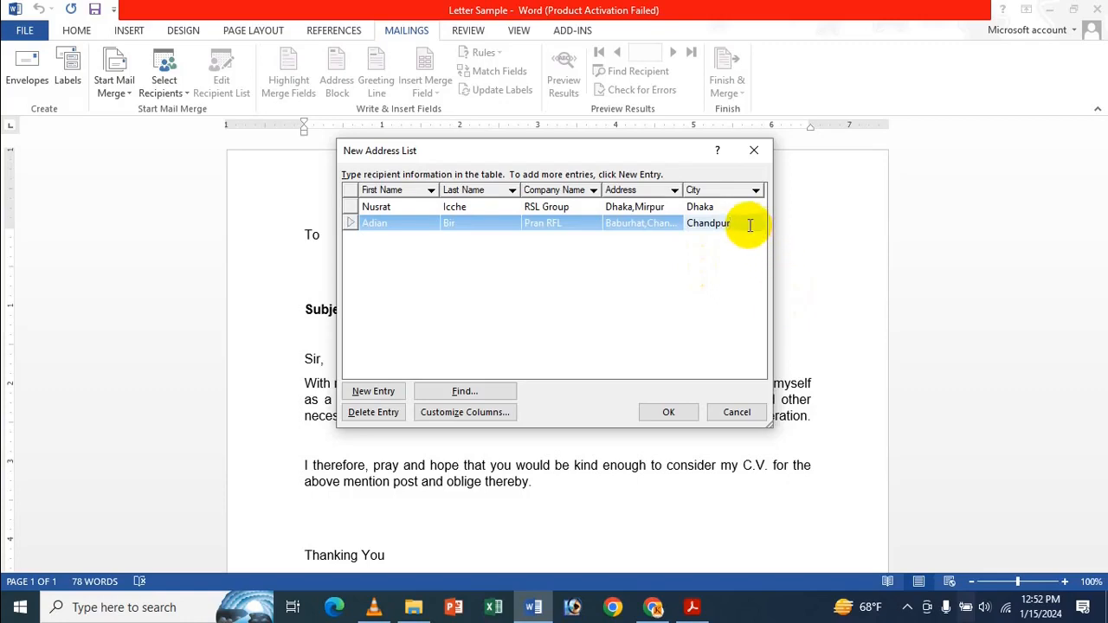
key("Tab")
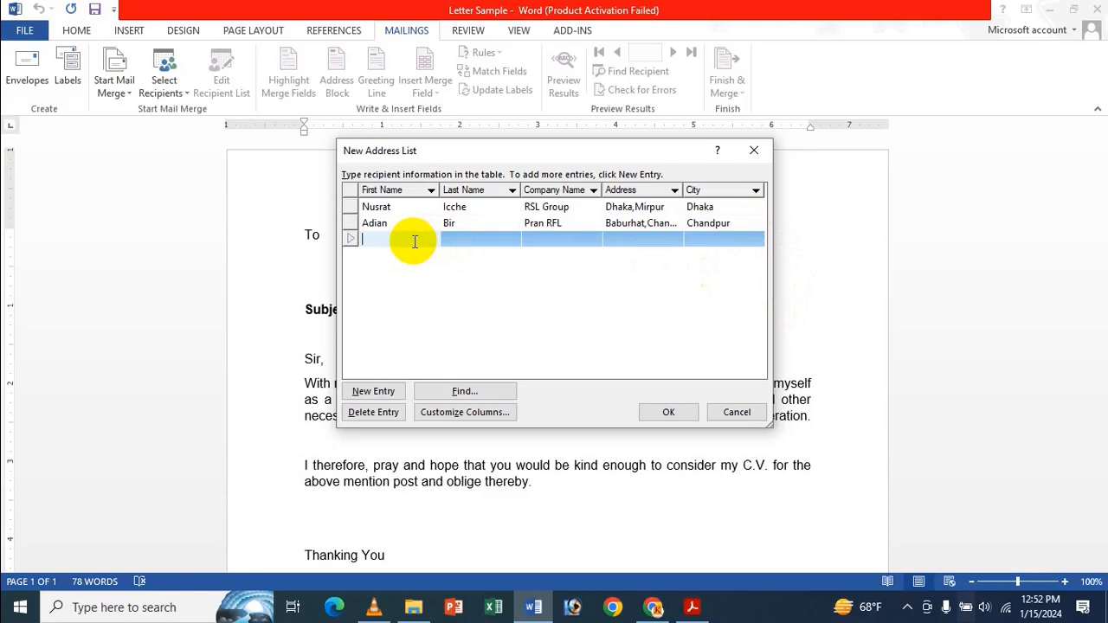
Step: Fill in the third recipient's name, company Fashion Group, street address and city Dhaka
type("Sinhta")
left_click(474, 240)
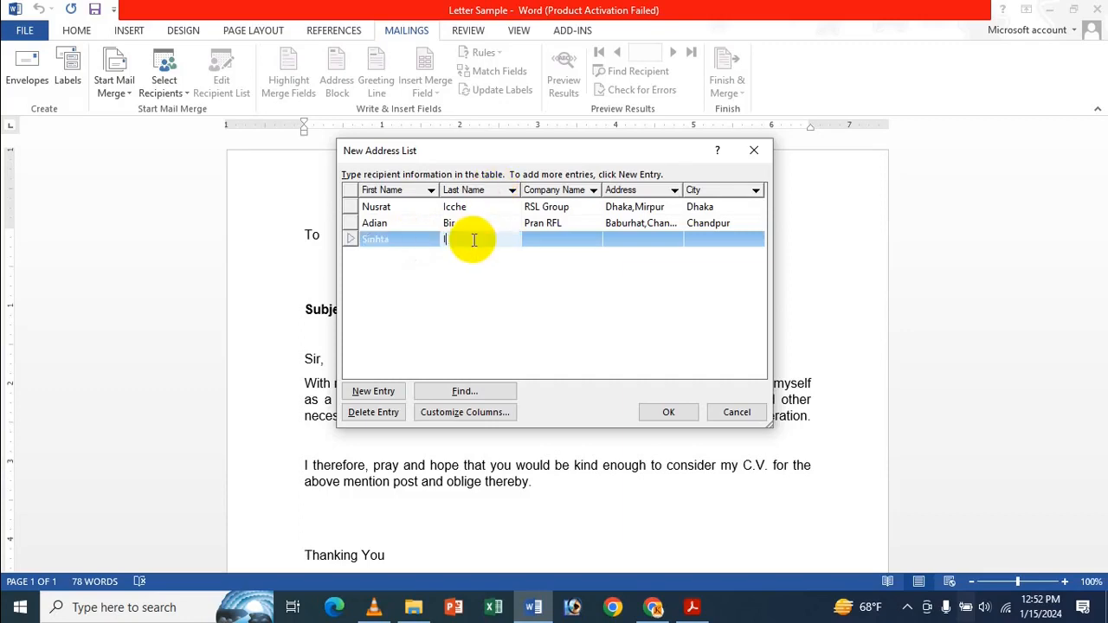
type("Ismal")
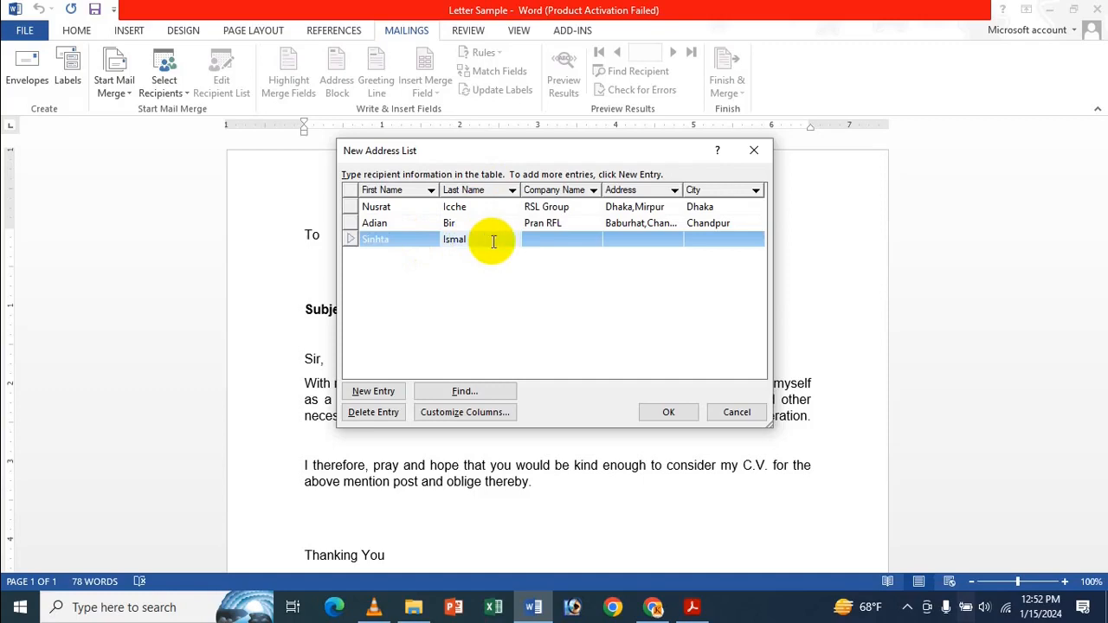
left_click(538, 244)
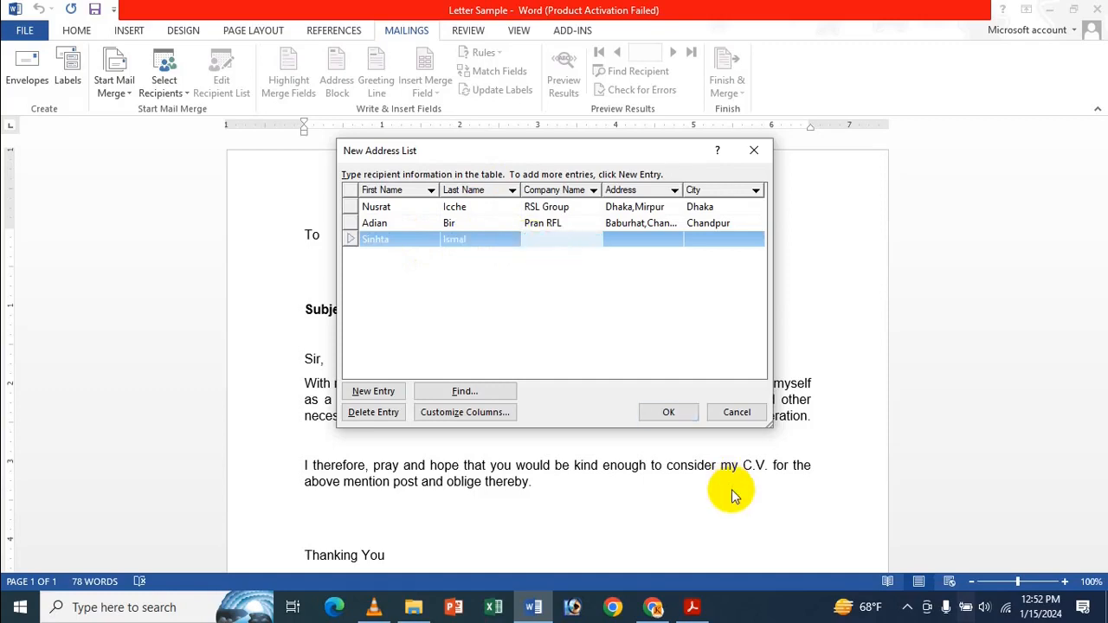
type("Fashion Group")
left_click(642, 247)
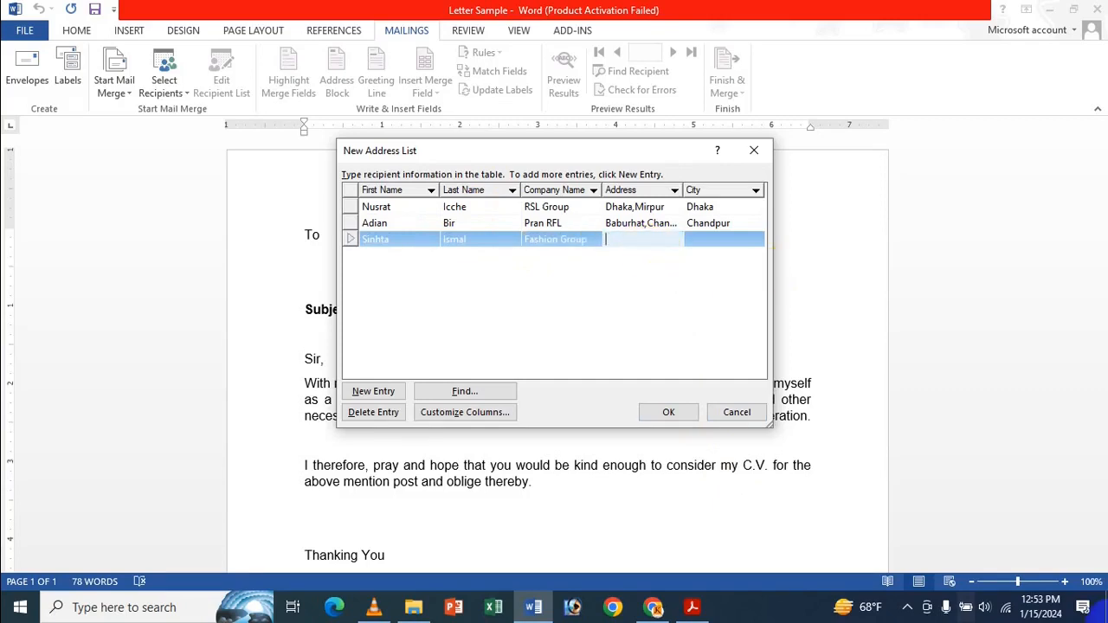
type("Dhaka,khilkhet")
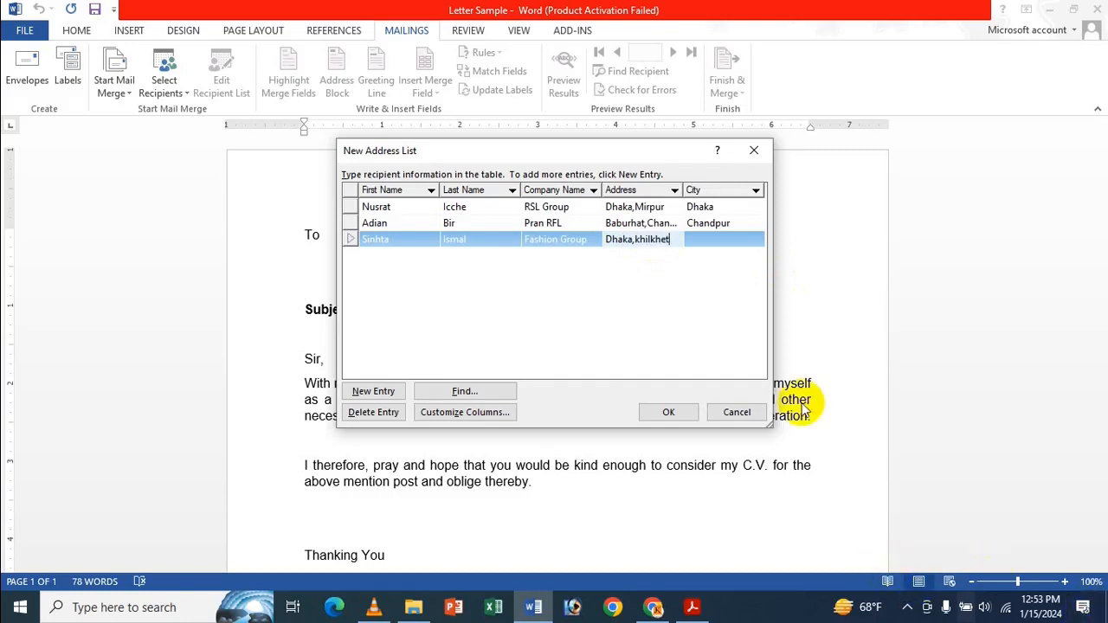
left_click(705, 242)
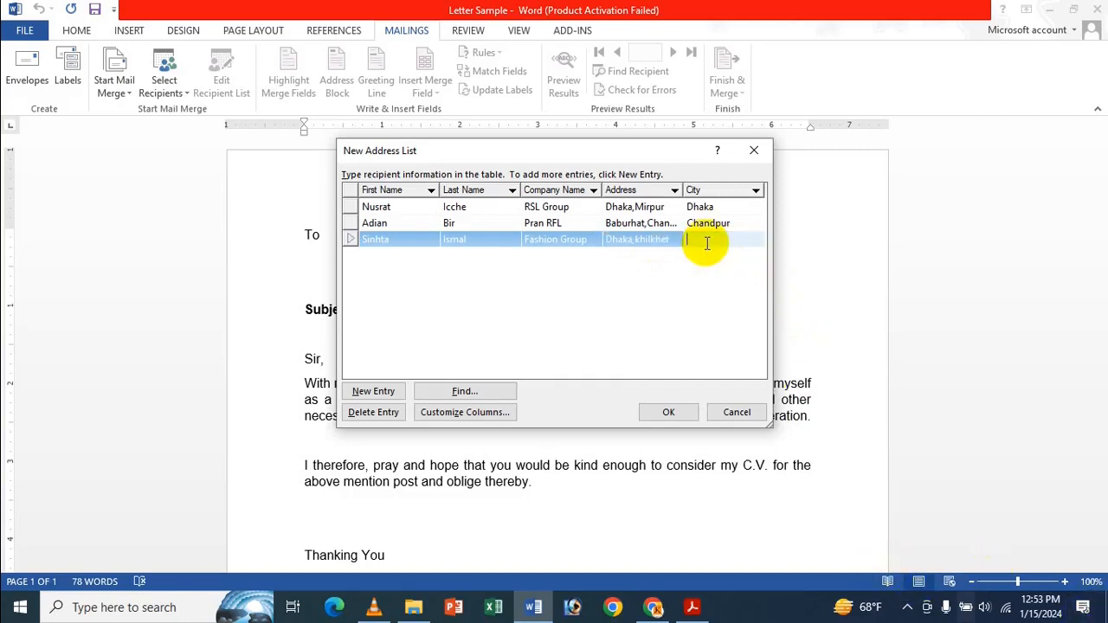
type("Dhaka")
Step: Add a fourth recipient with their name, company Aijk Group, street address and city Feni
key("alt+n")
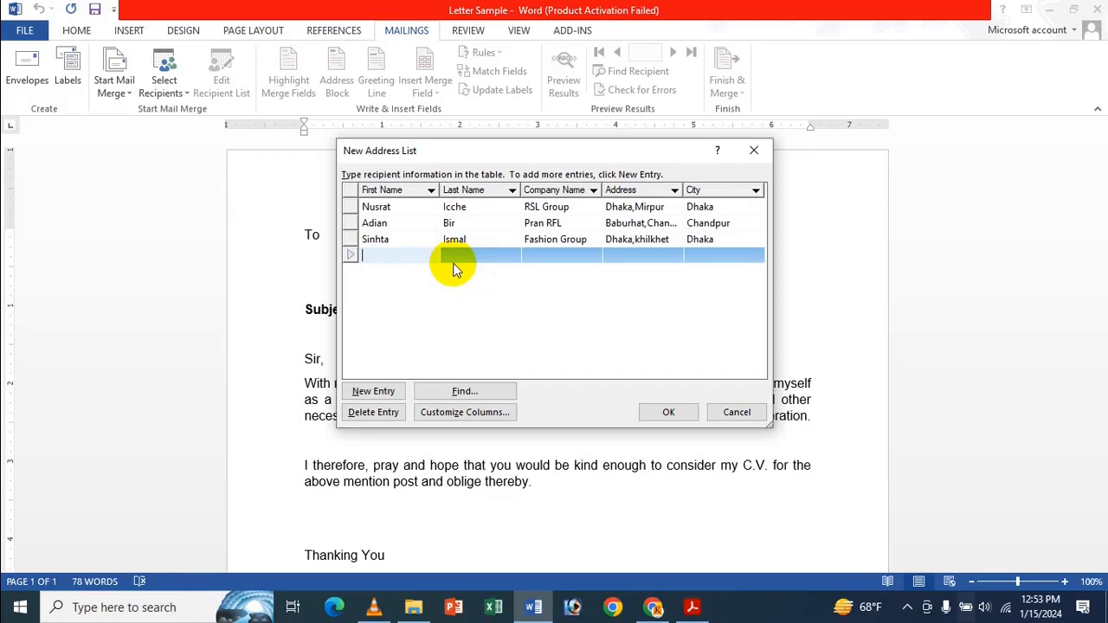
type("Tanha")
left_click(456, 257)
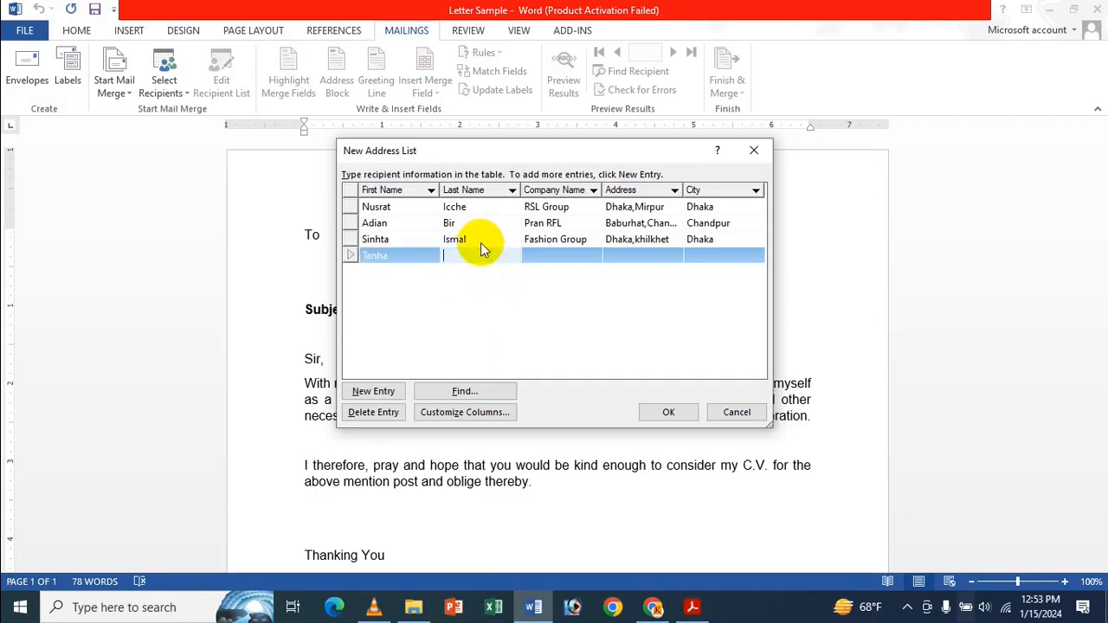
type("Ismal")
key("Tab")
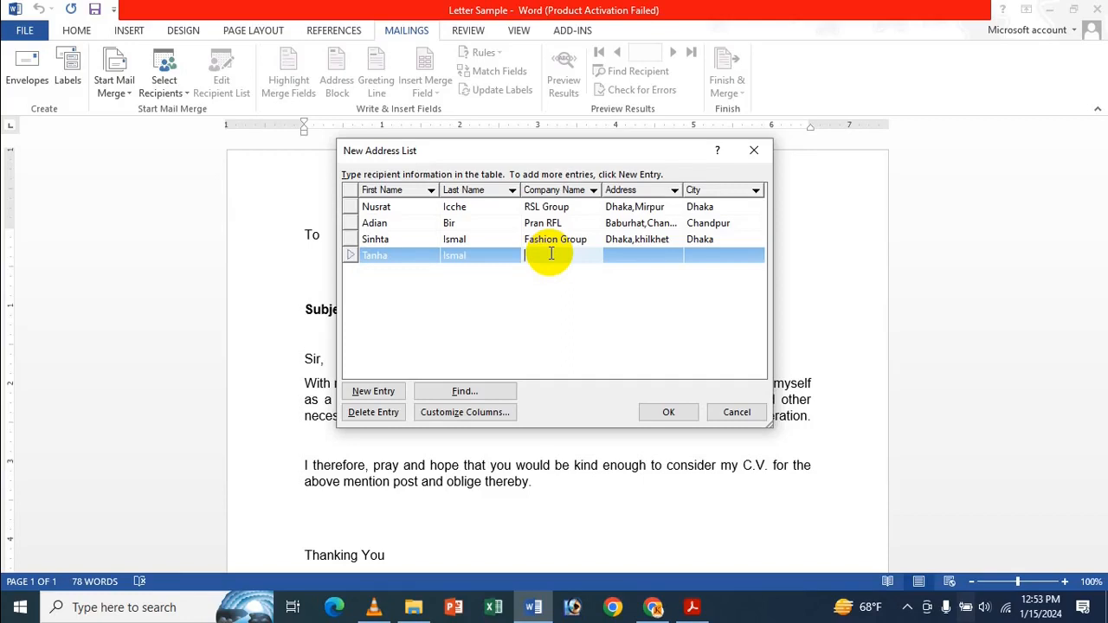
type("Aijk Group")
left_click(641, 265)
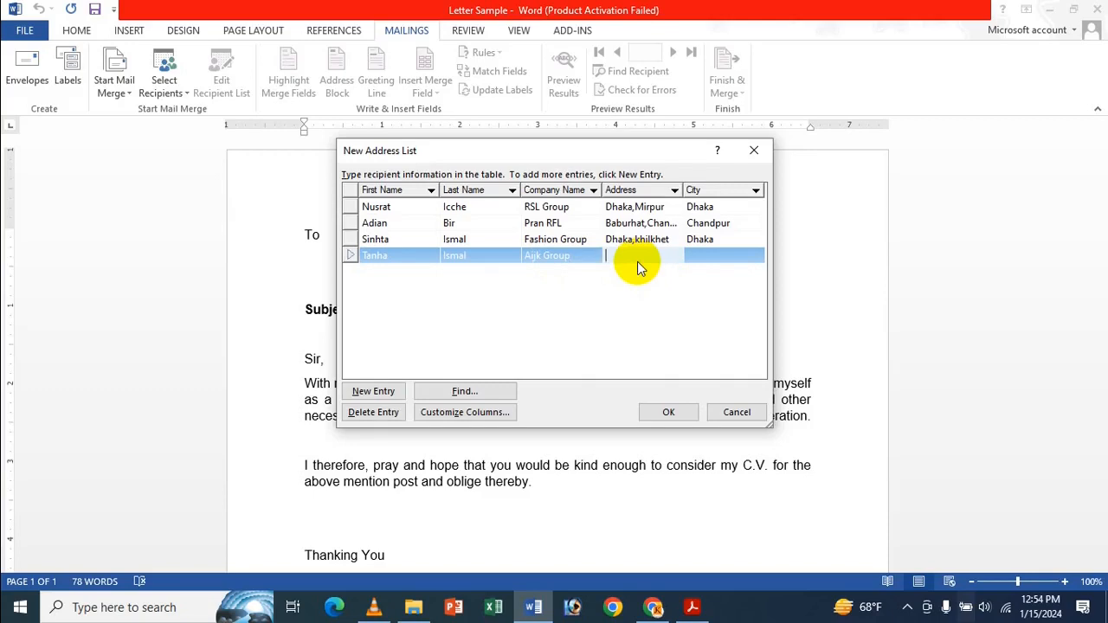
type("Feni,sadar")
left_click(718, 256)
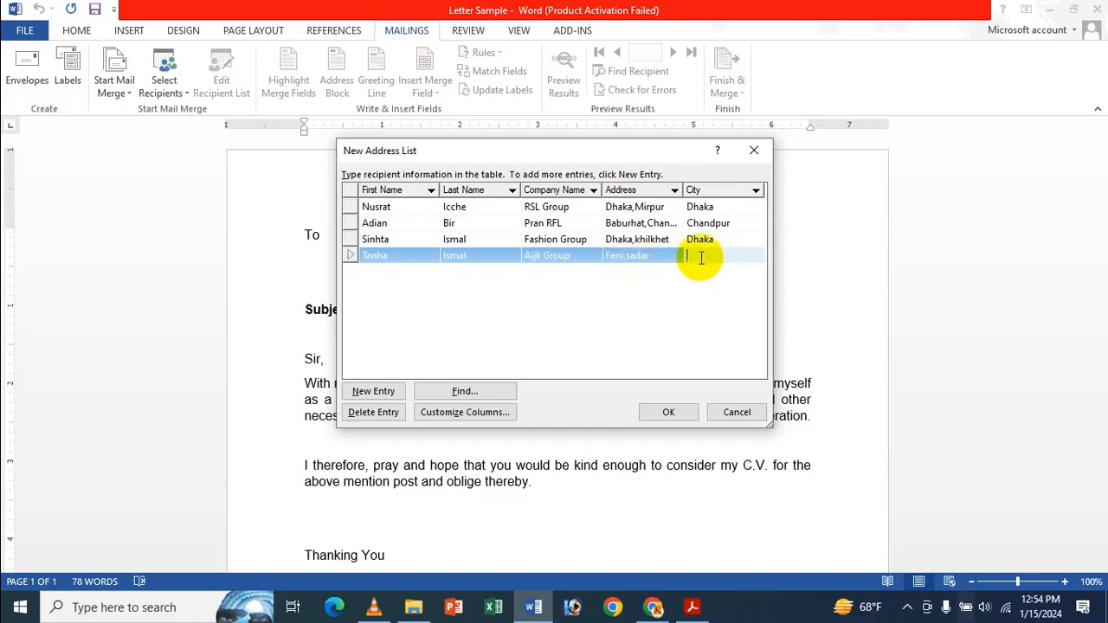
type("F")
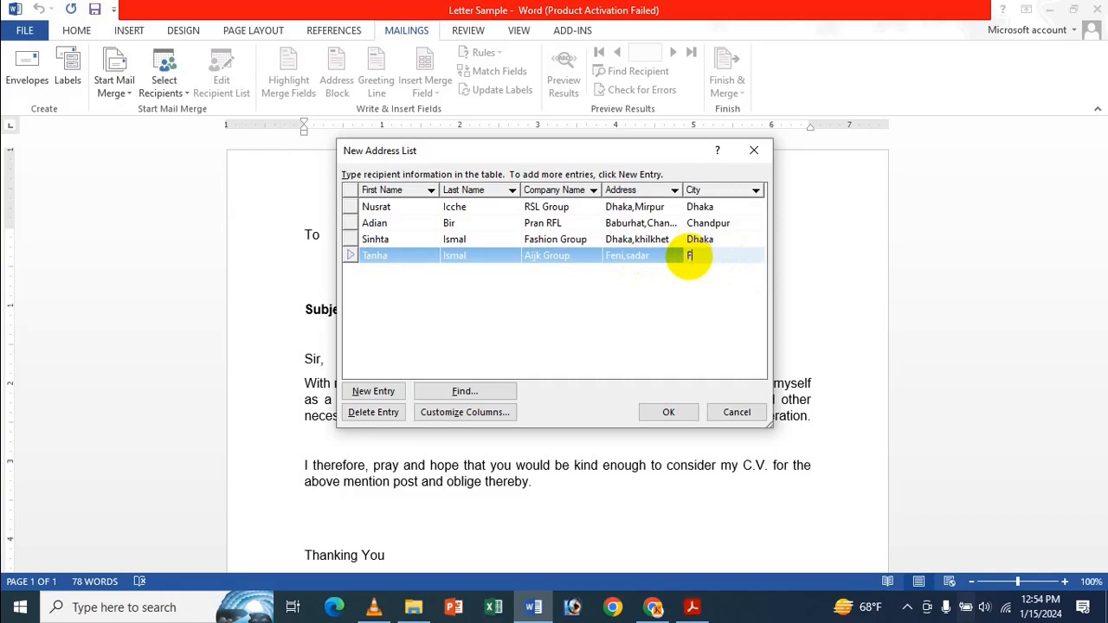
type("eni")
Step: Capitalise 'Sadar' in the fourth recipient's address and deselect the rows
left_click(625, 259)
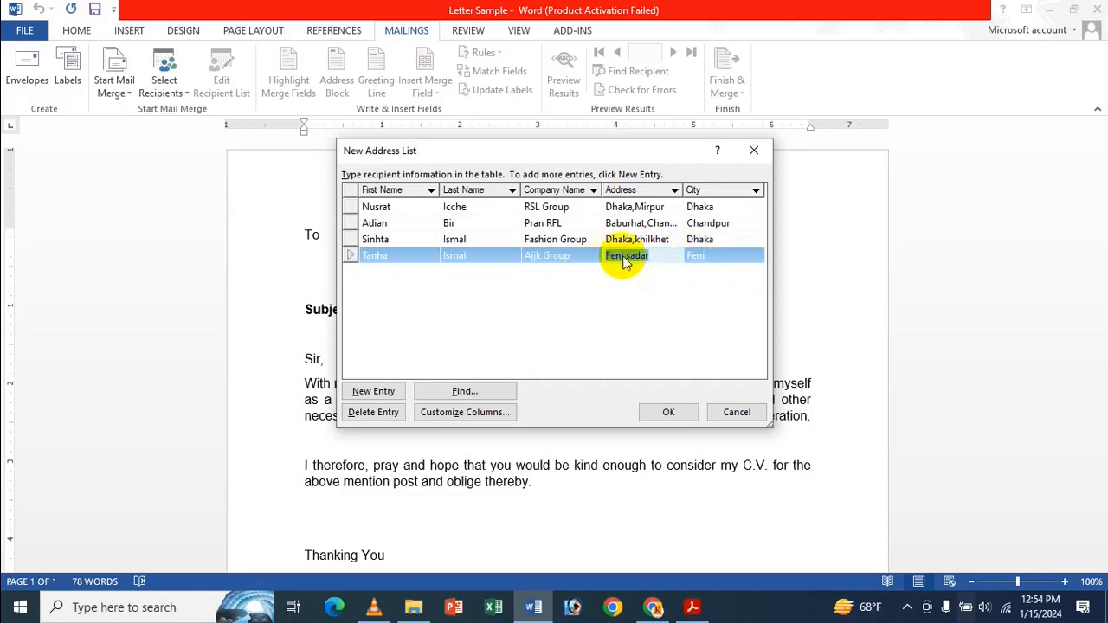
left_click(626, 257)
key("Delete")
type("S")
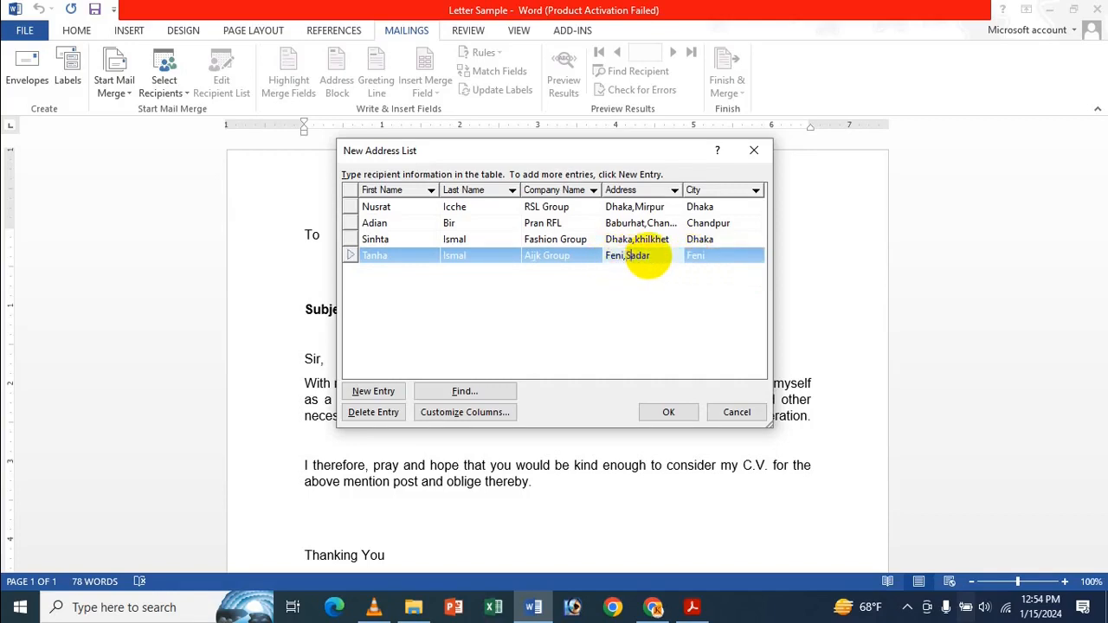
left_click(640, 239)
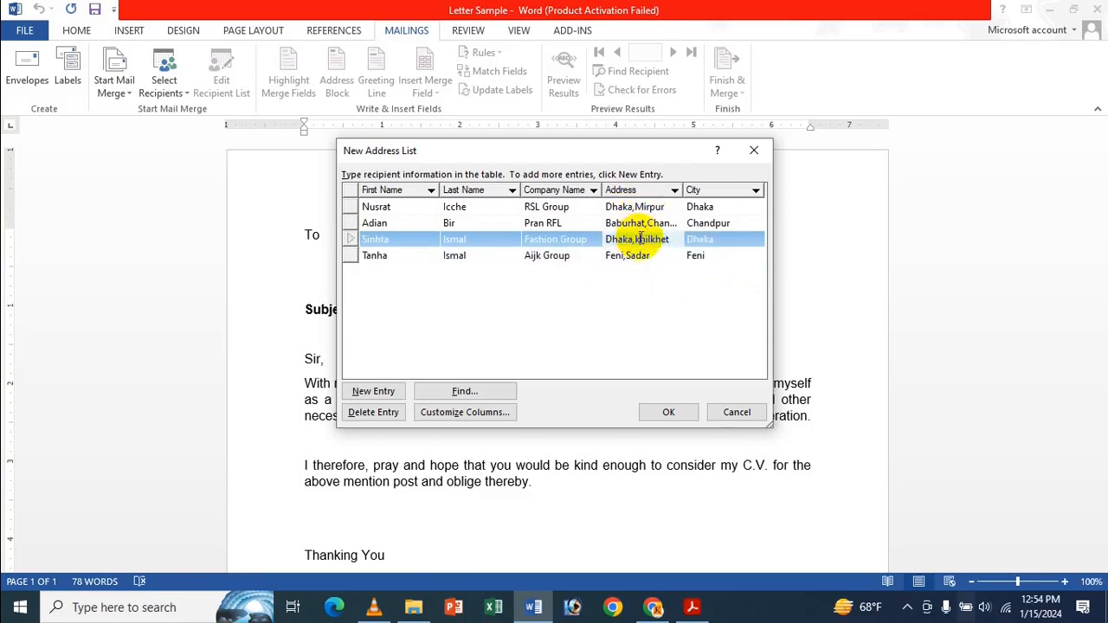
left_click(708, 271)
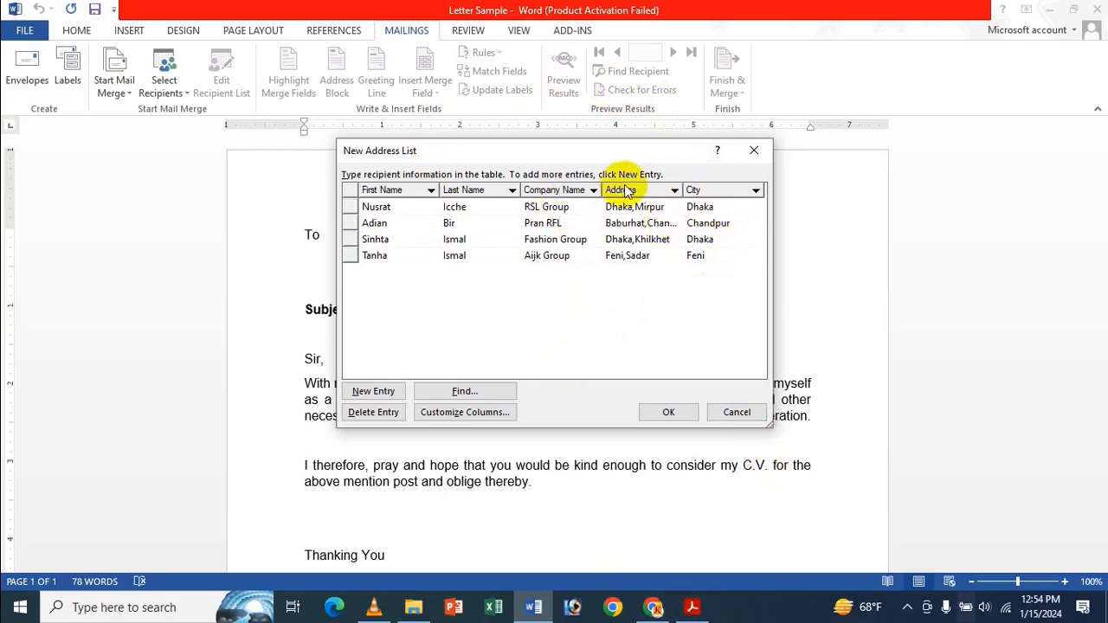
Step: Add a blank entry after the fourth recipient and review the last recipient's record
left_click(672, 191)
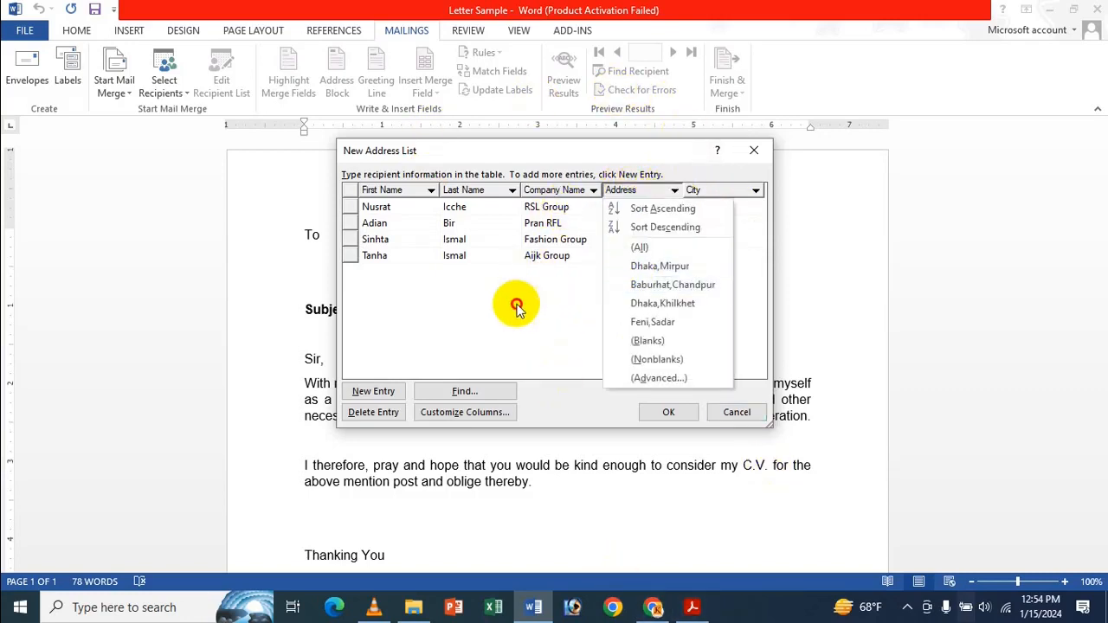
left_click(514, 304)
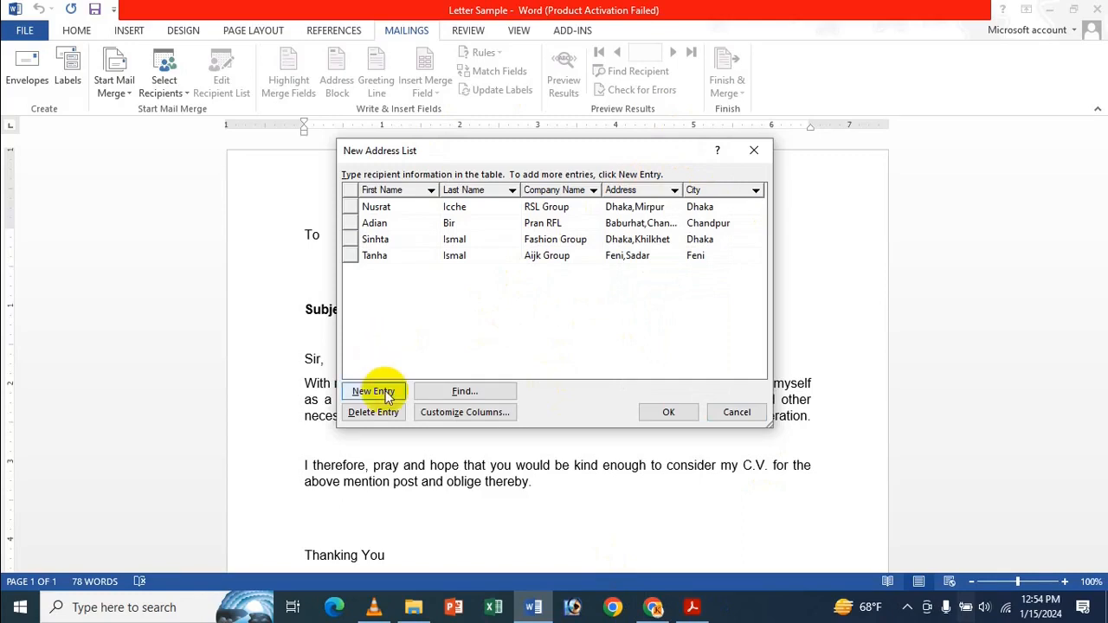
left_click(433, 254)
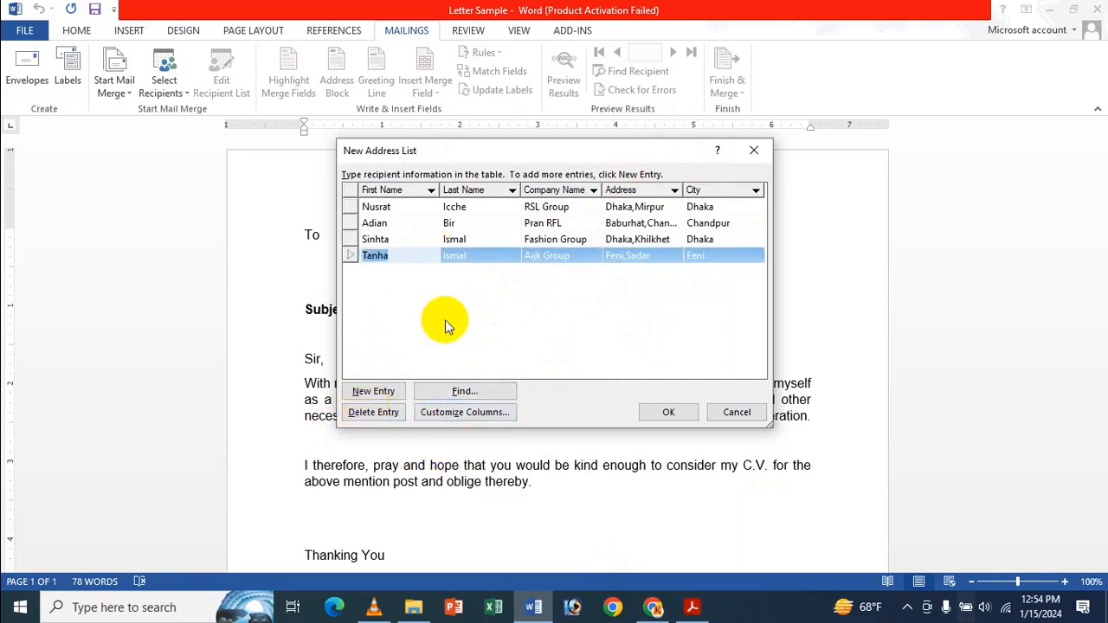
left_click(414, 286)
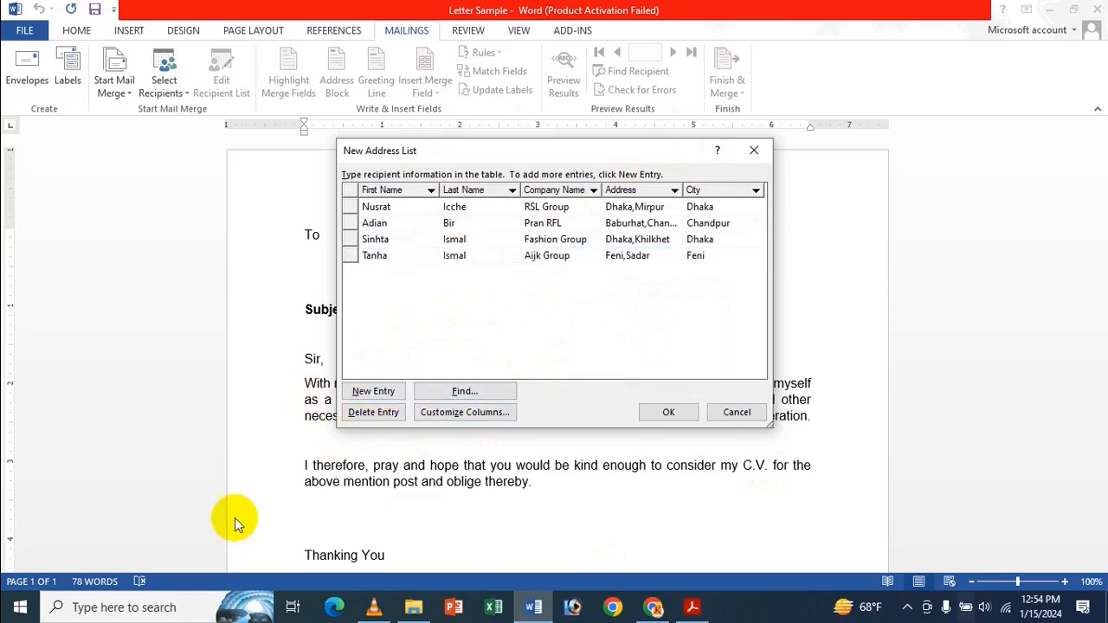
left_click(373, 392)
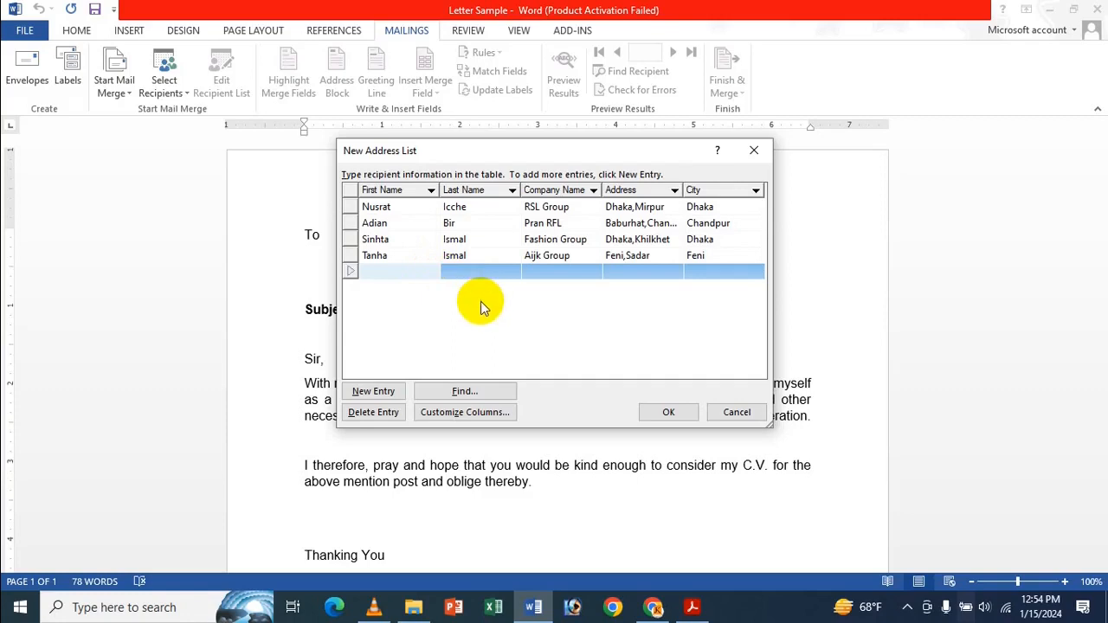
left_click(547, 273)
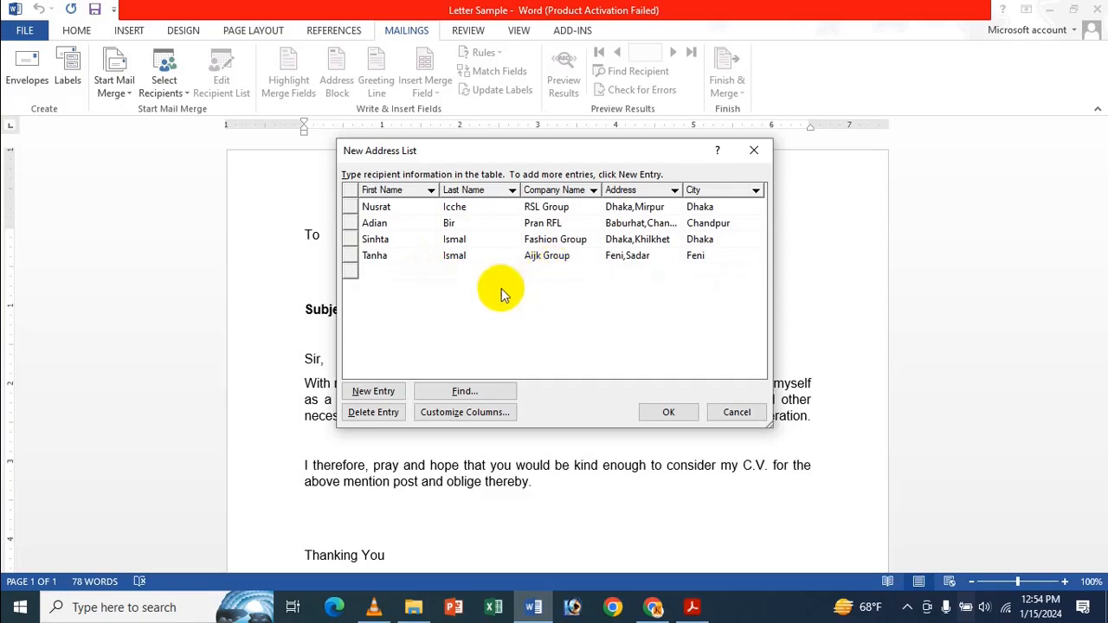
key("Up")
key("Tab")
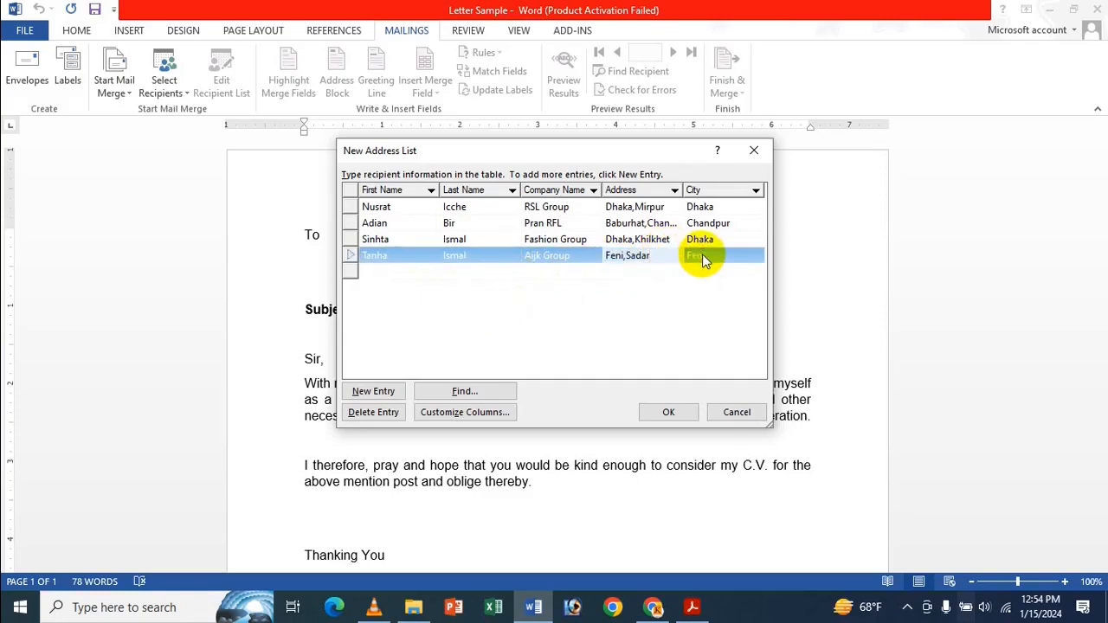
key("Tab")
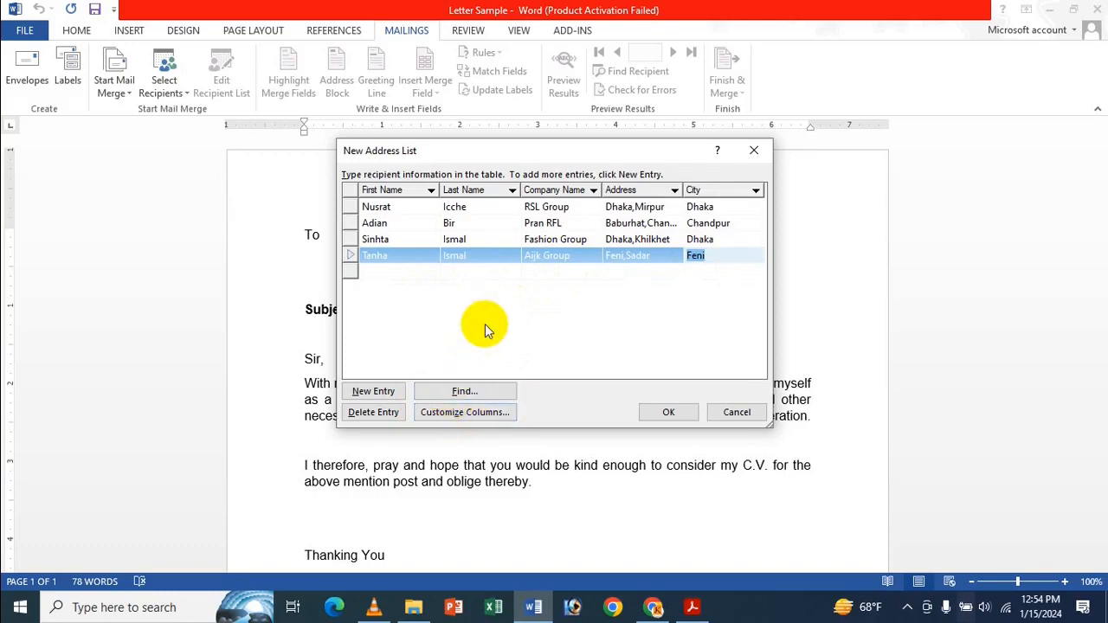
left_click(493, 294)
Step: Delete the empty fifth entry, confirm the deletion, and accept the four-recipient list
left_click(373, 391)
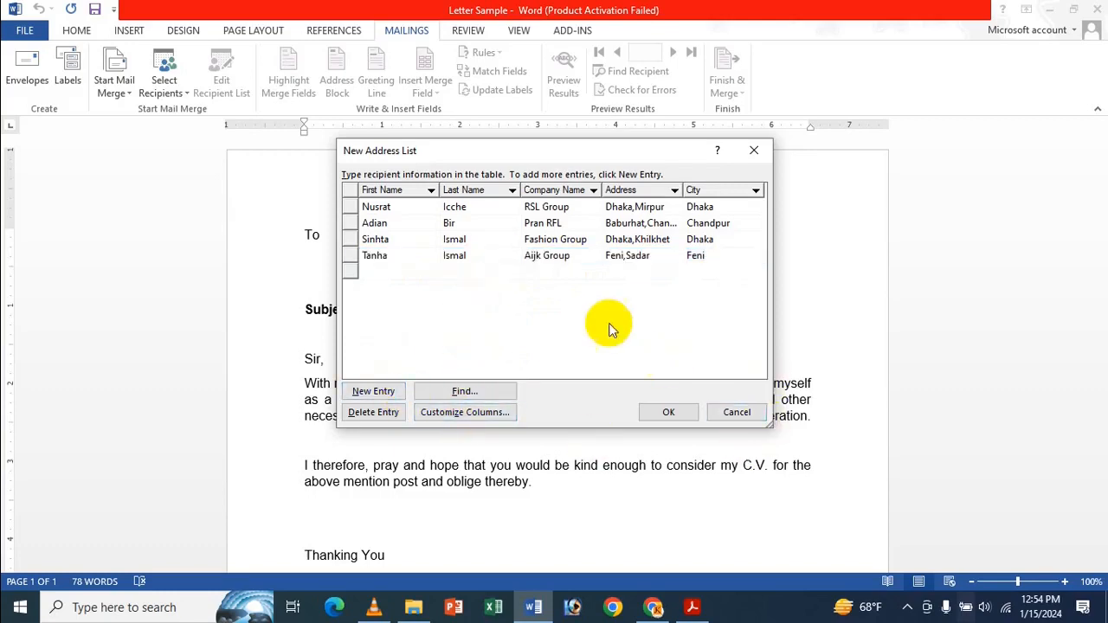
left_click(350, 273)
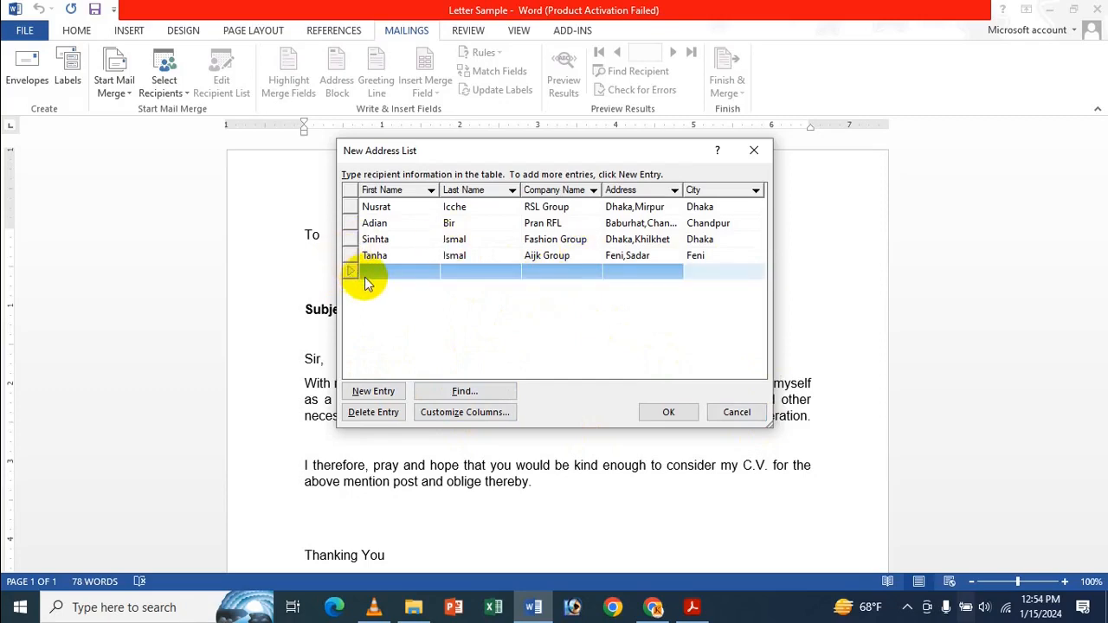
left_click(373, 412)
left_click(547, 348)
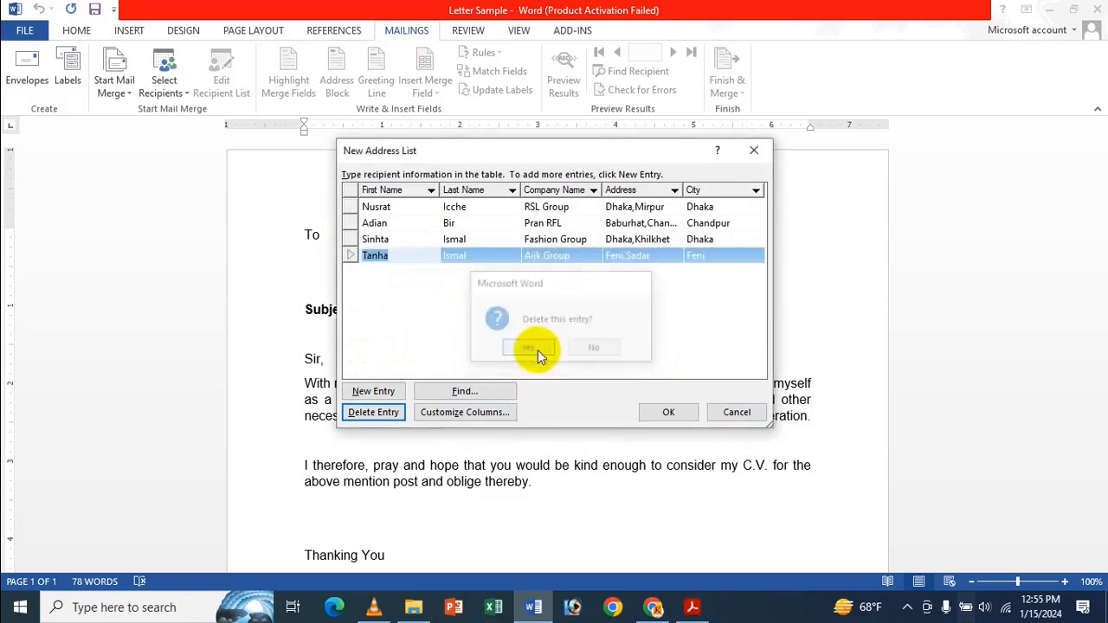
left_click(688, 258)
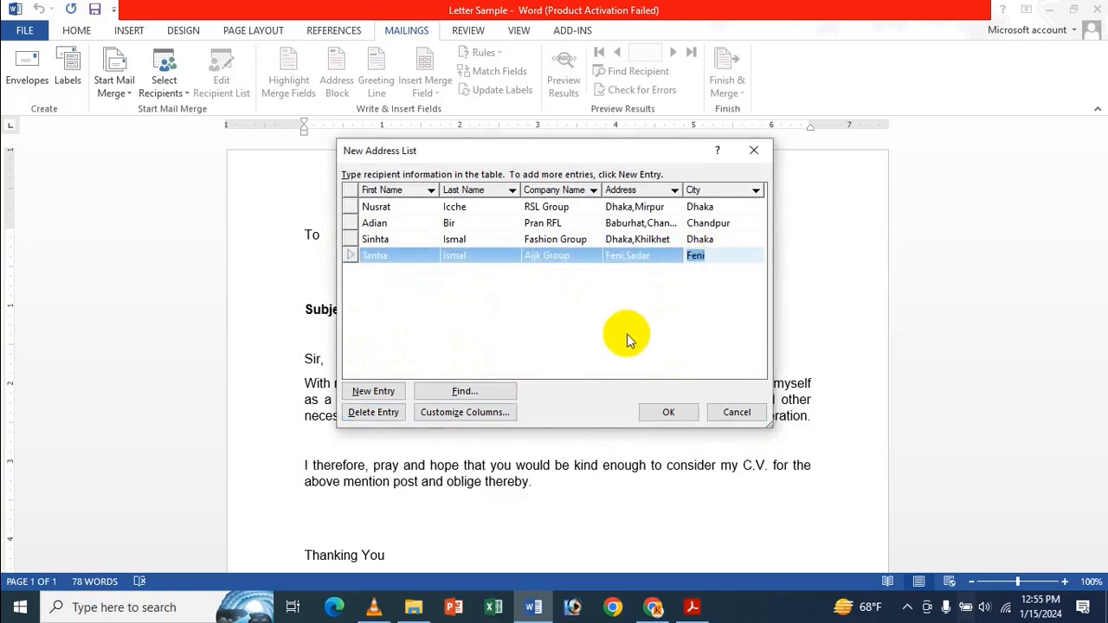
left_click(670, 411)
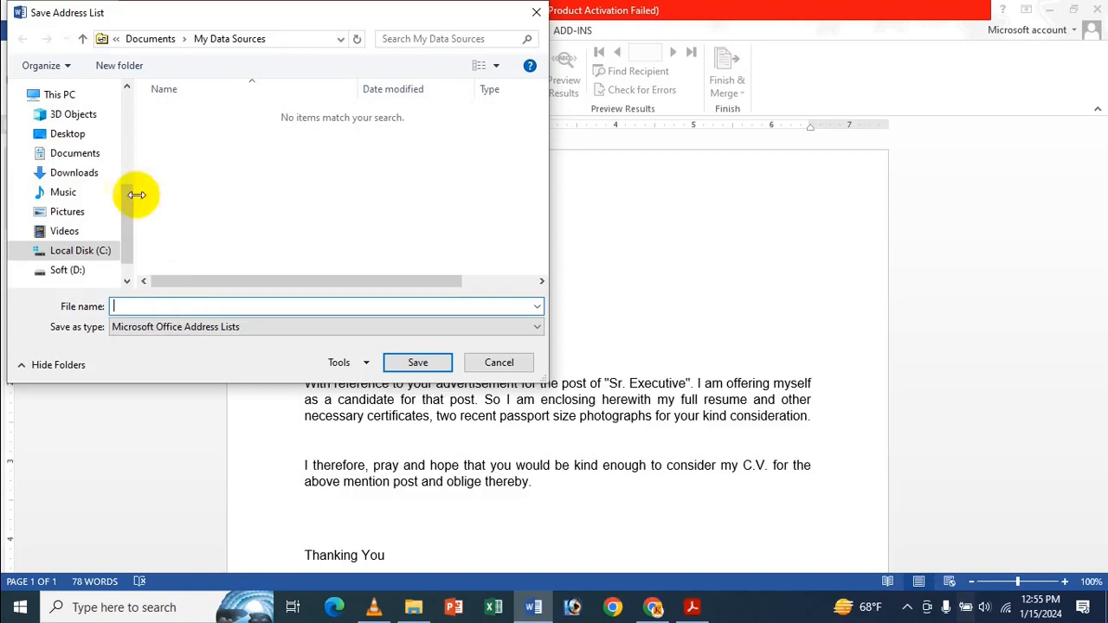
Step: Save the recipient list in Documents under the file name 'Icche Propos List'
left_click(105, 153)
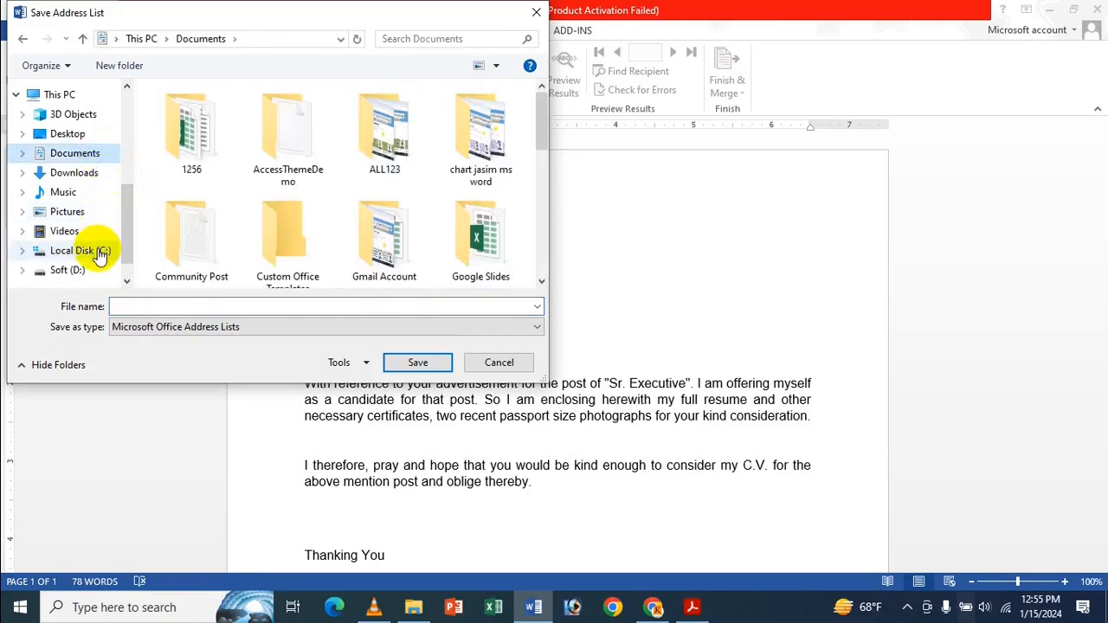
scroll(264, 168, "down", 5)
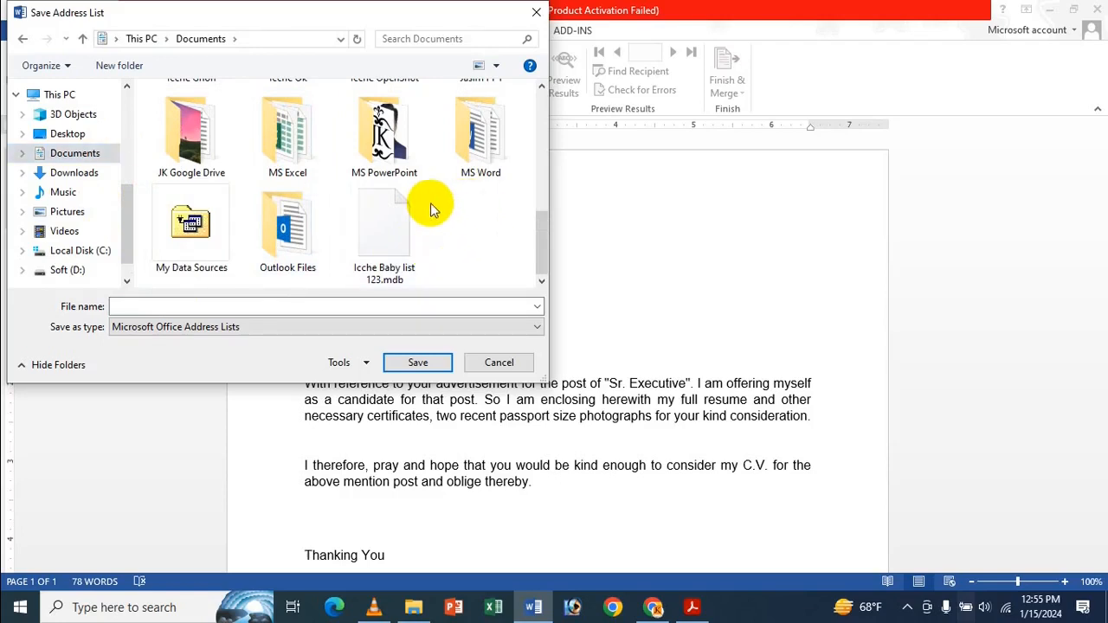
left_click(124, 307)
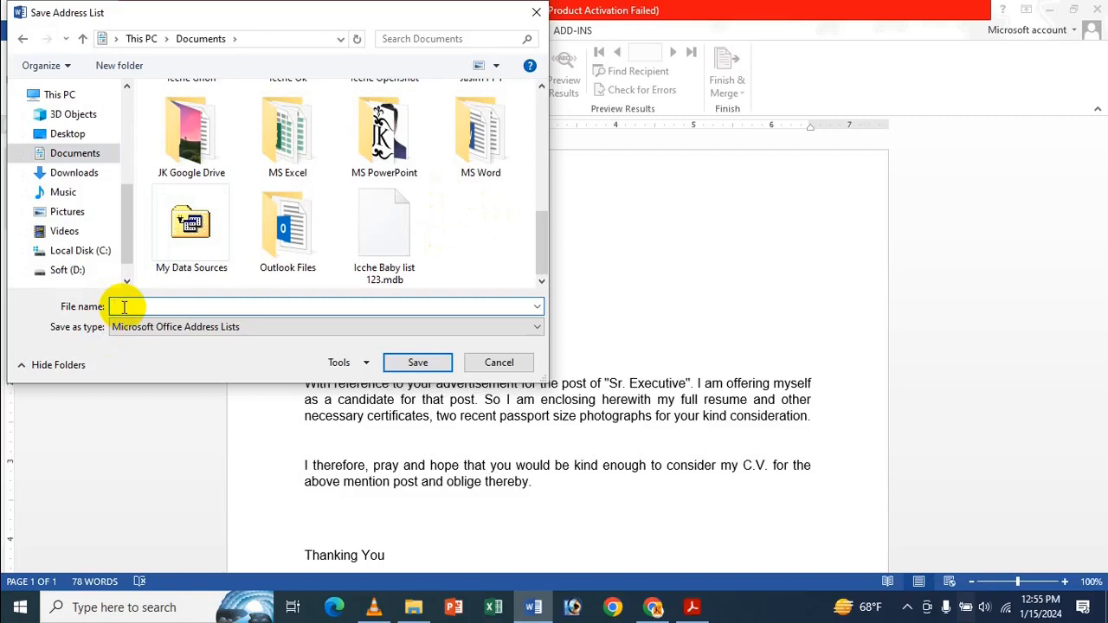
scroll(327, 247, "up", 2)
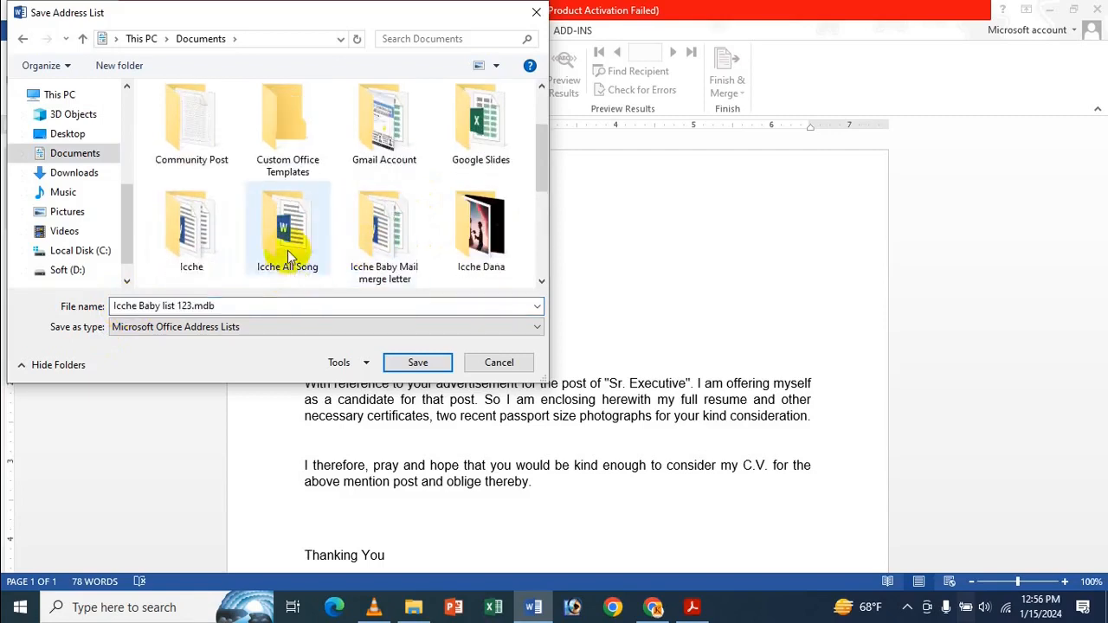
scroll(289, 254, "down", 3)
left_click(156, 307)
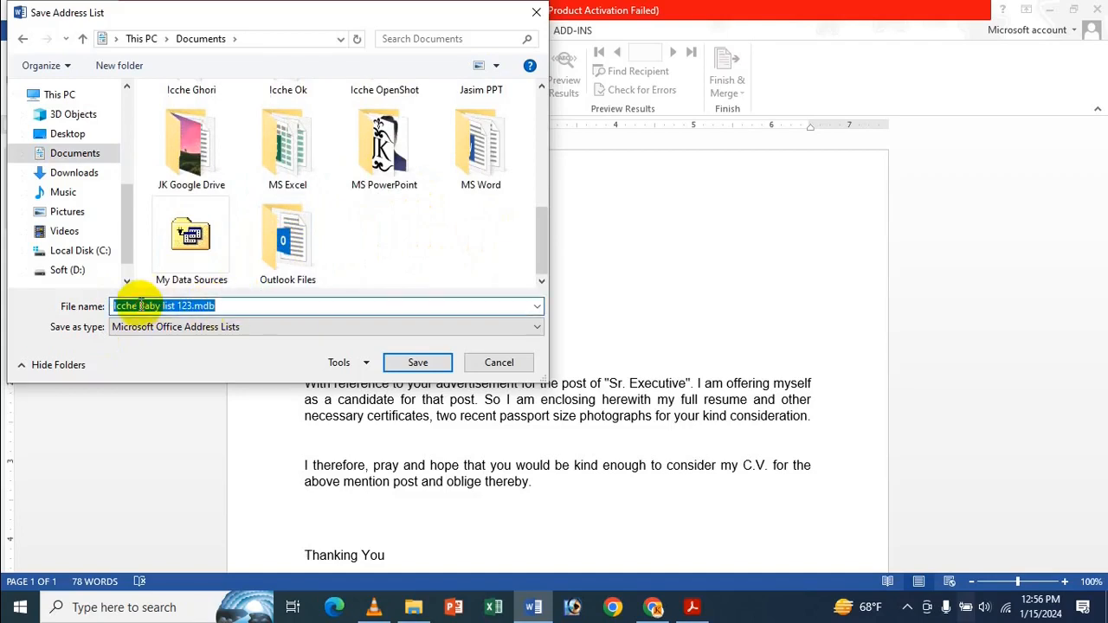
key("BackSpace")
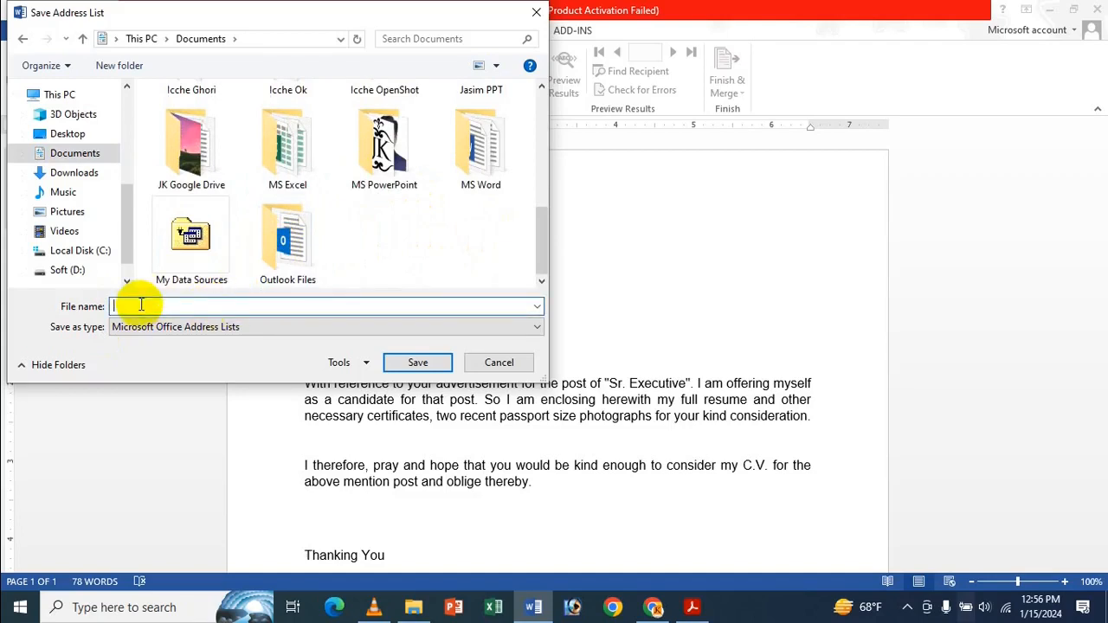
type("Ich")
key("BackSpace")
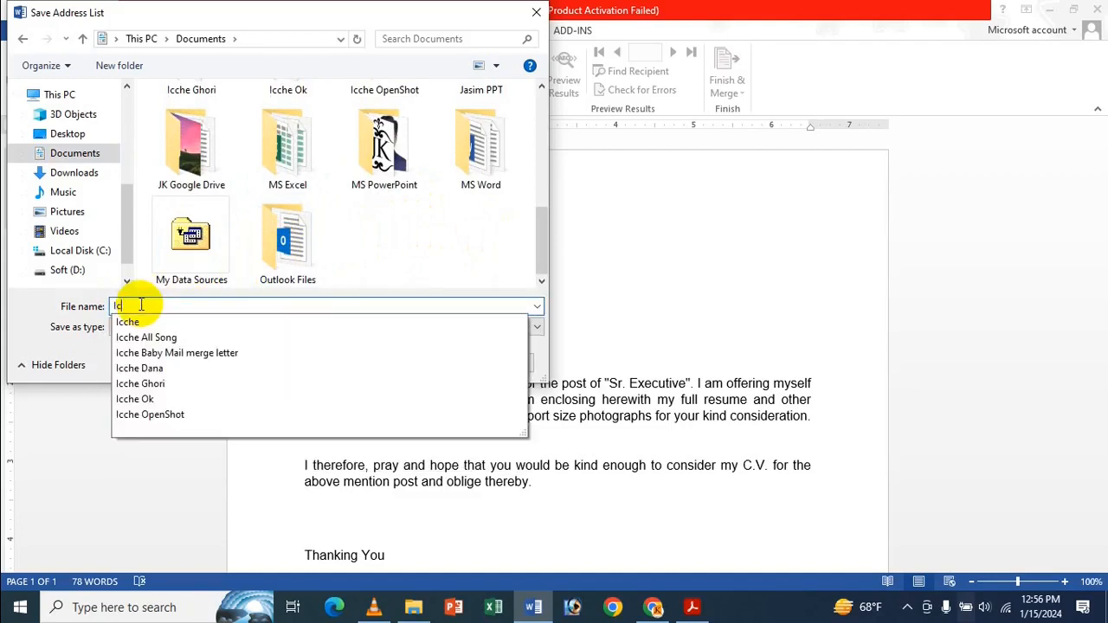
type("che ")
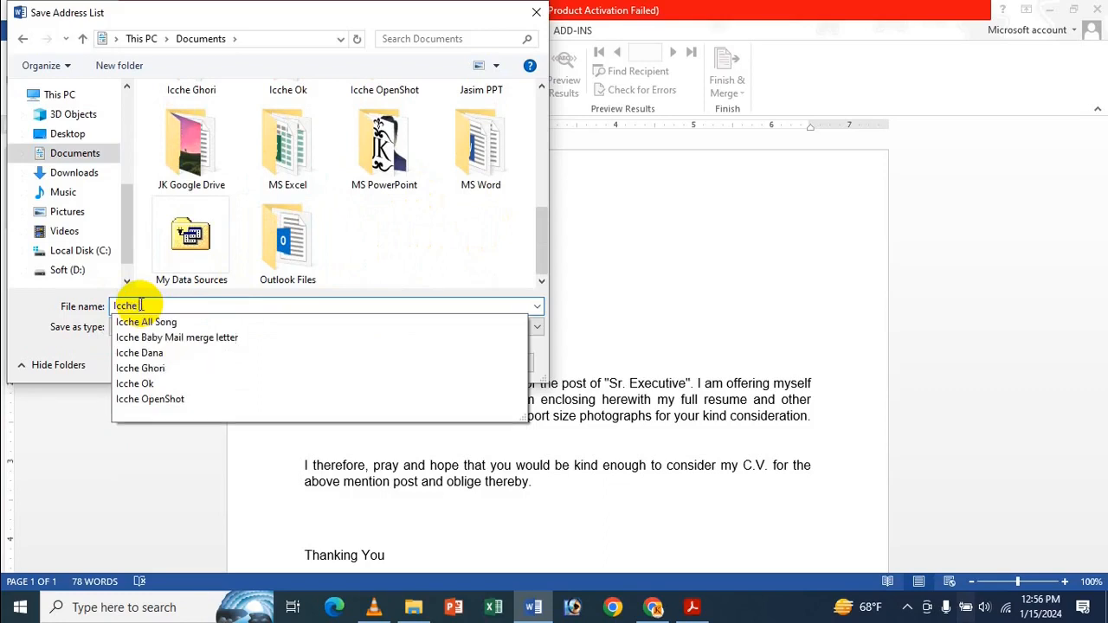
type("0")
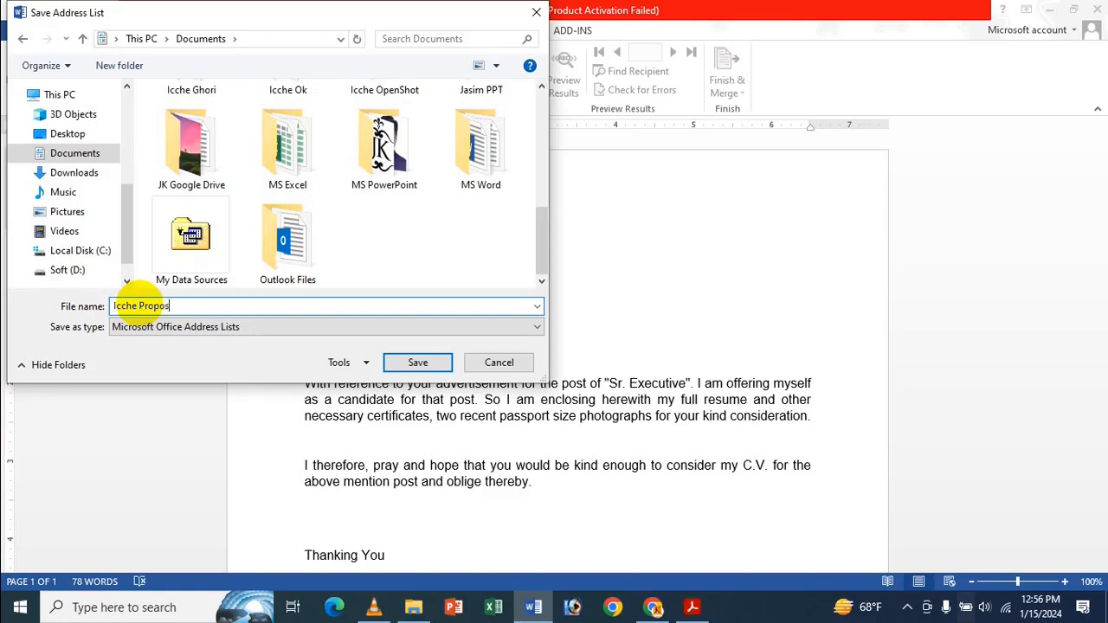
type("ropos ")
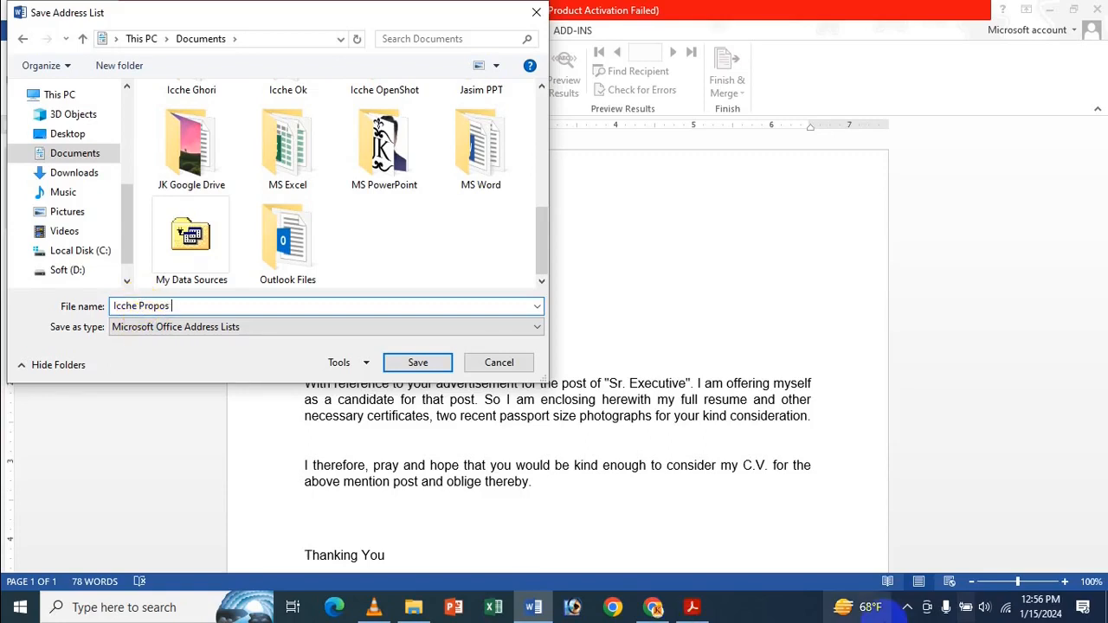
type("List")
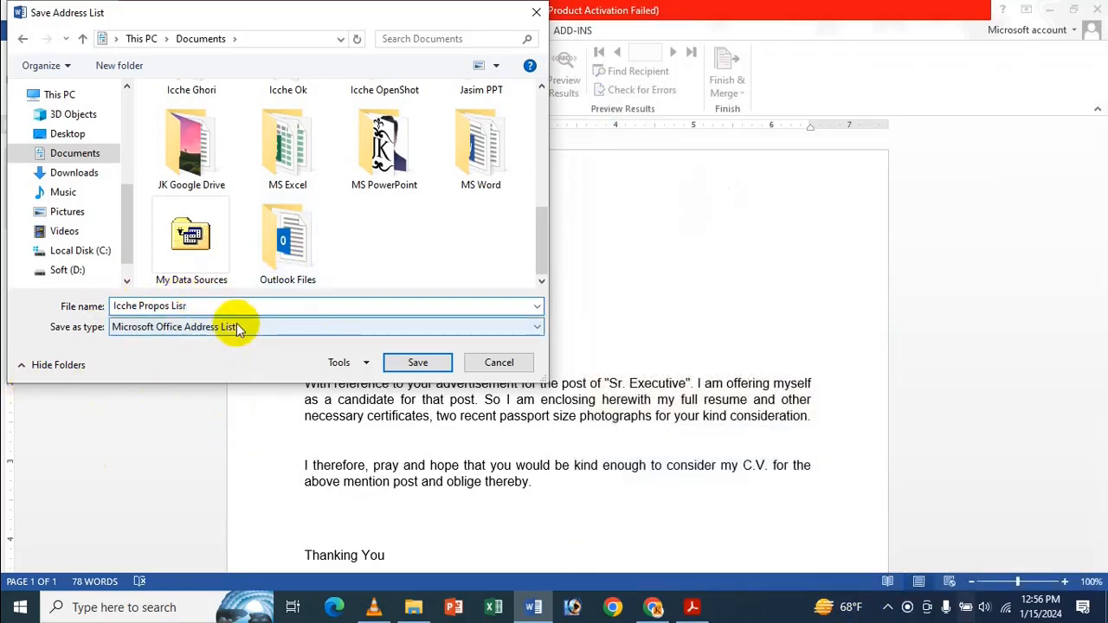
left_click(433, 364)
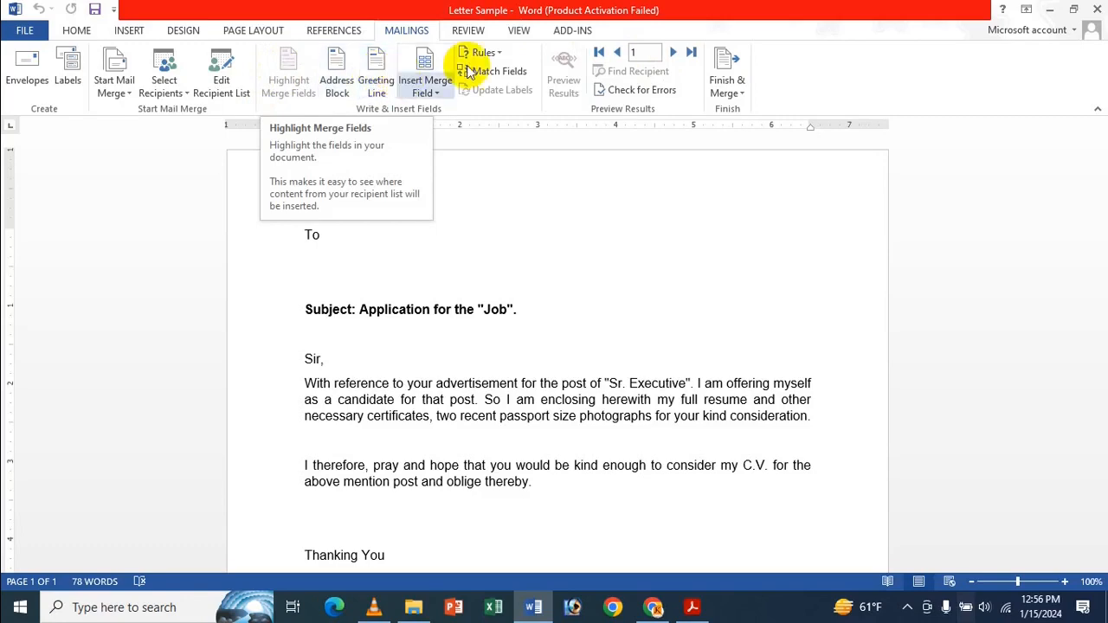
left_click(239, 93)
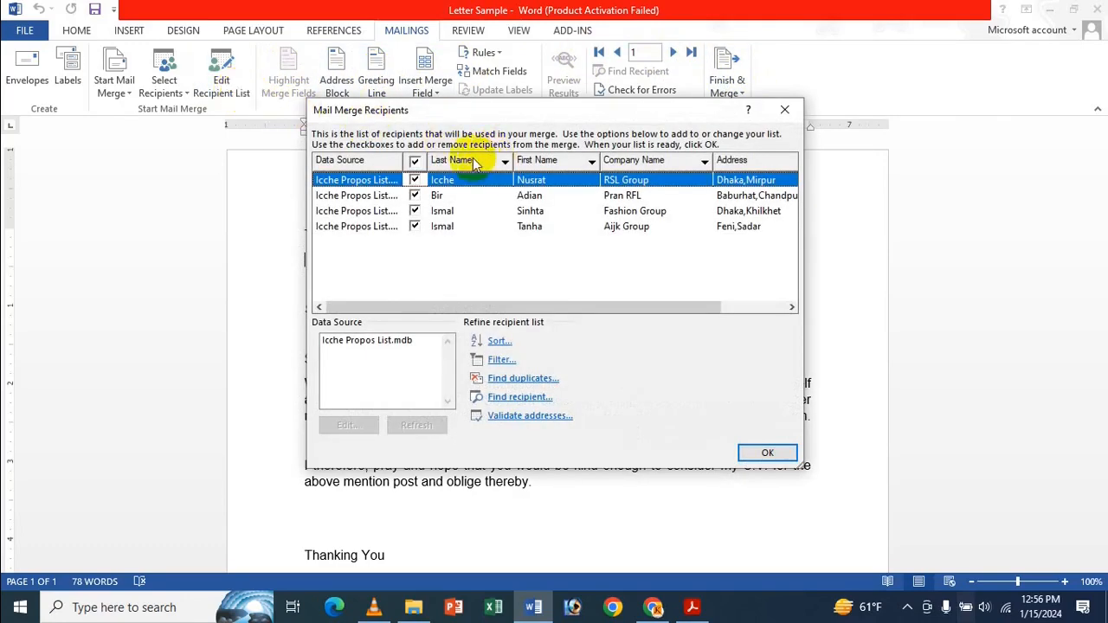
left_click(472, 215)
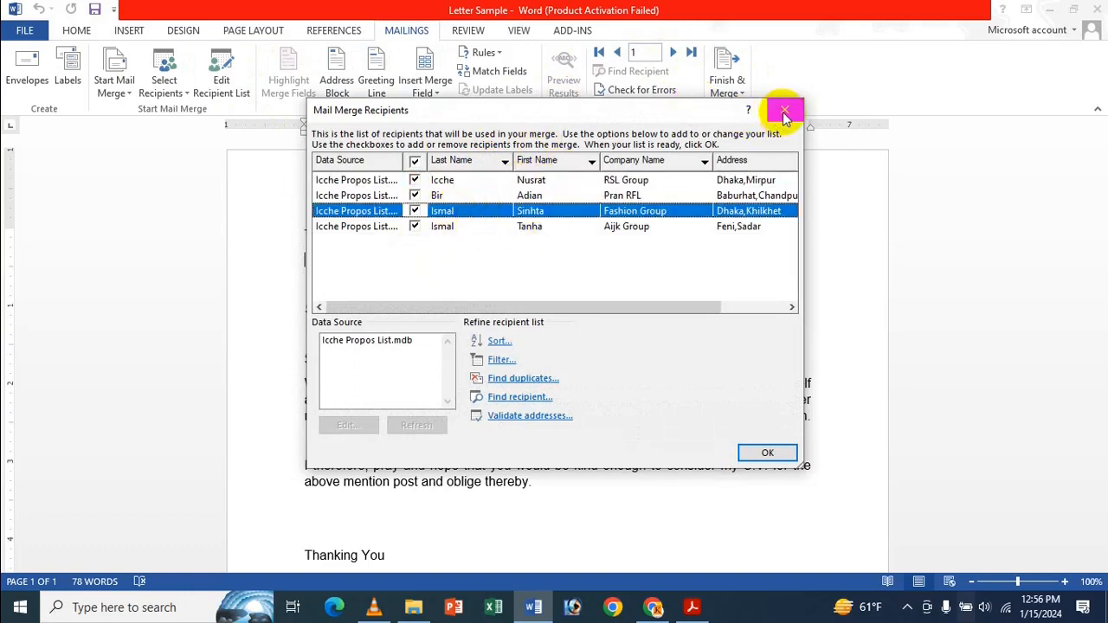
left_click(499, 197)
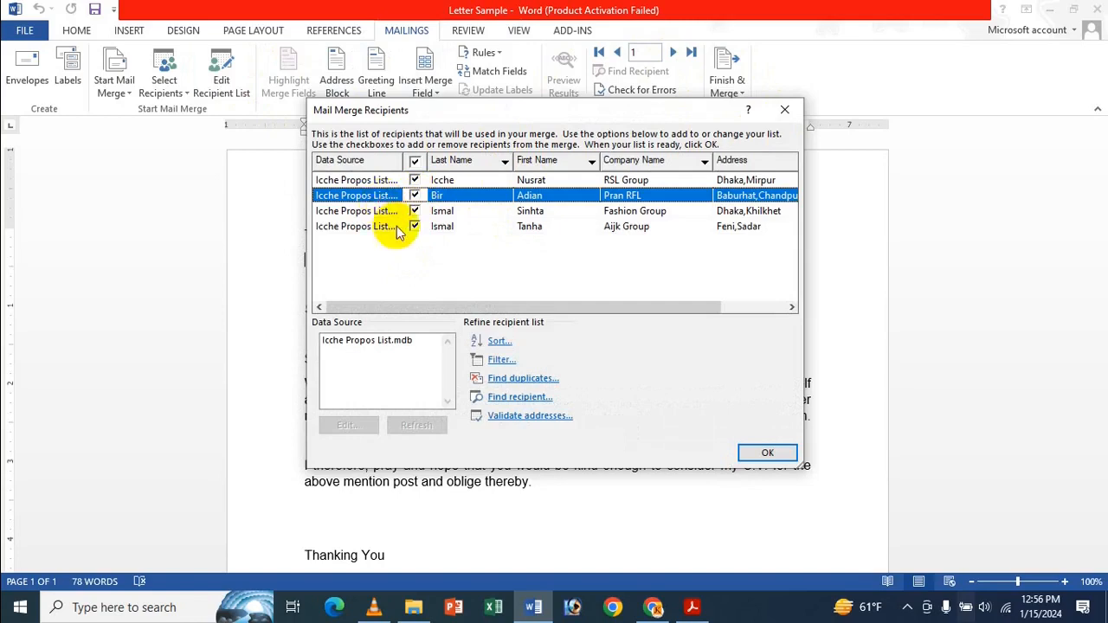
left_click(486, 213)
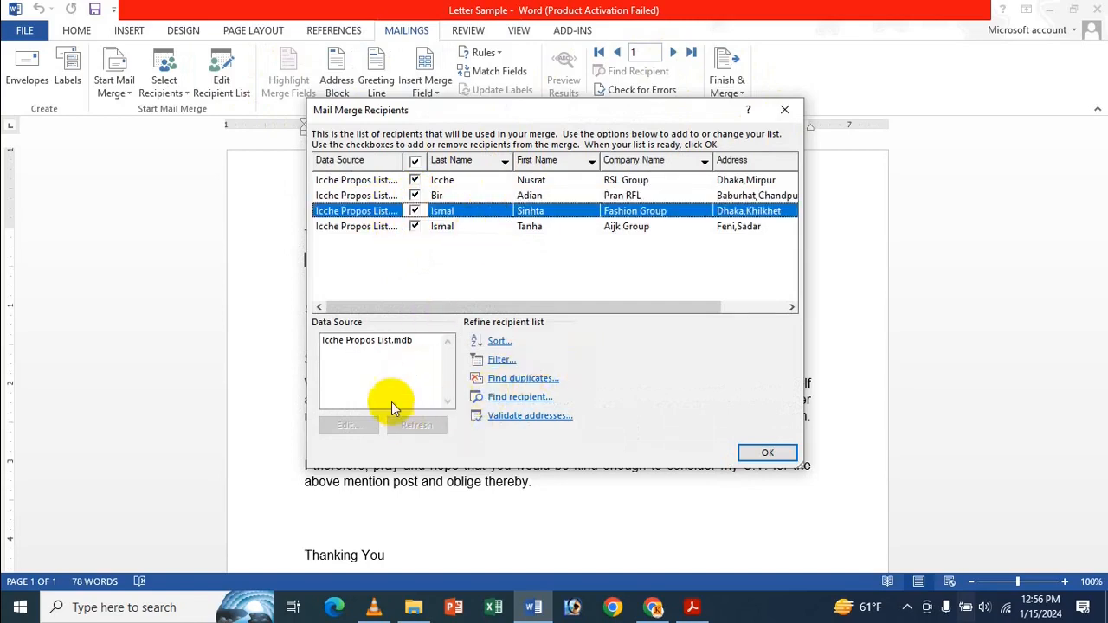
left_click(394, 343)
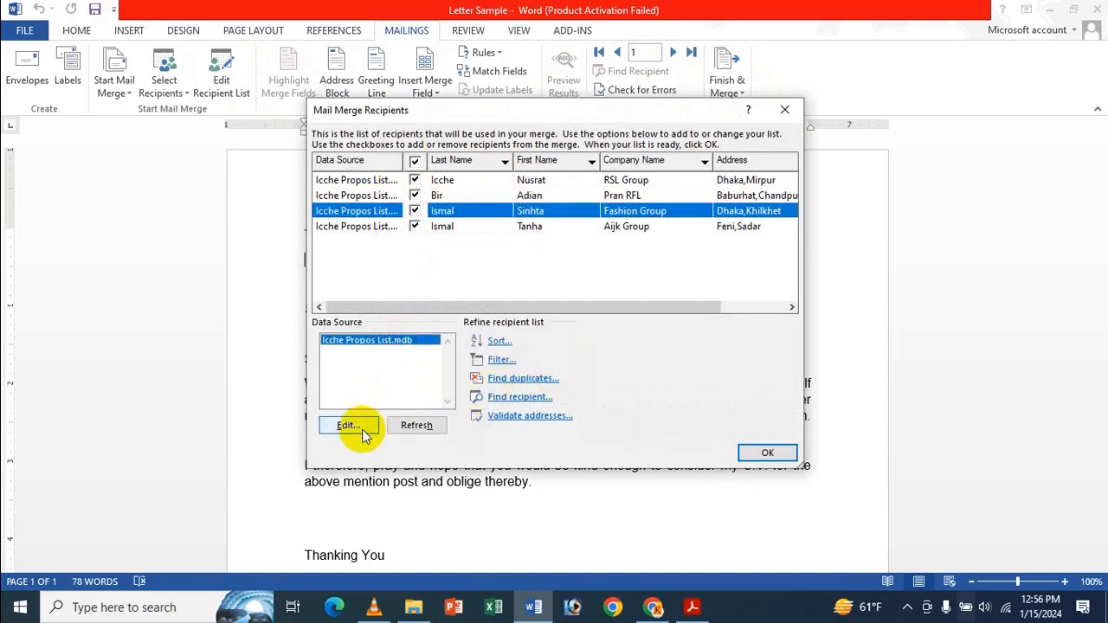
left_click(794, 108)
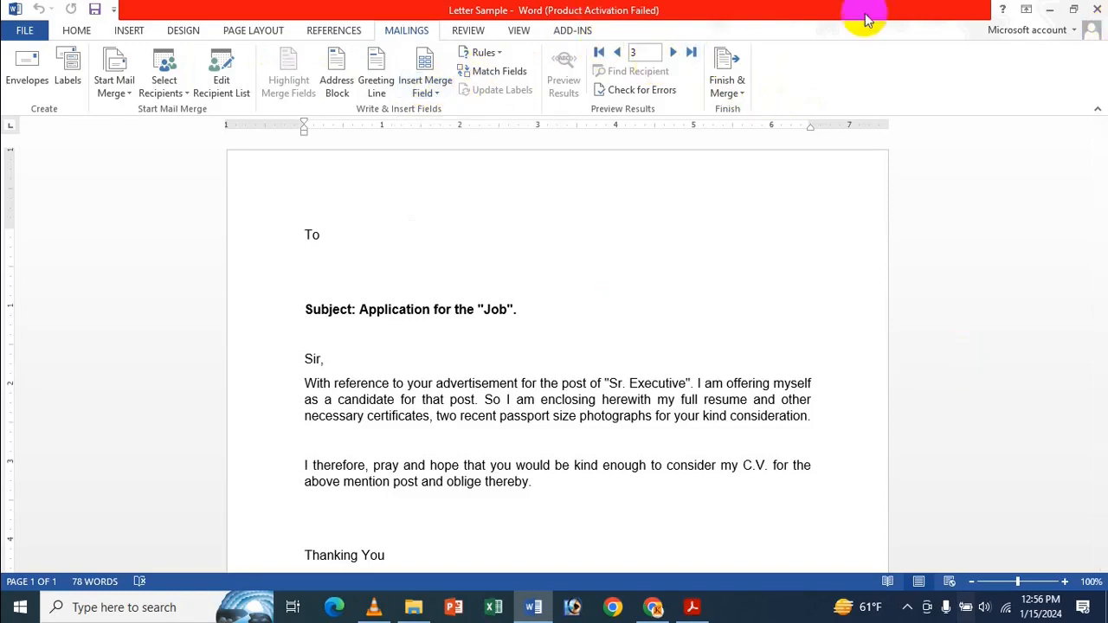
Step: Insert the «First_Name» and «Last_Name» merge fields on the first line under To
left_click(440, 92)
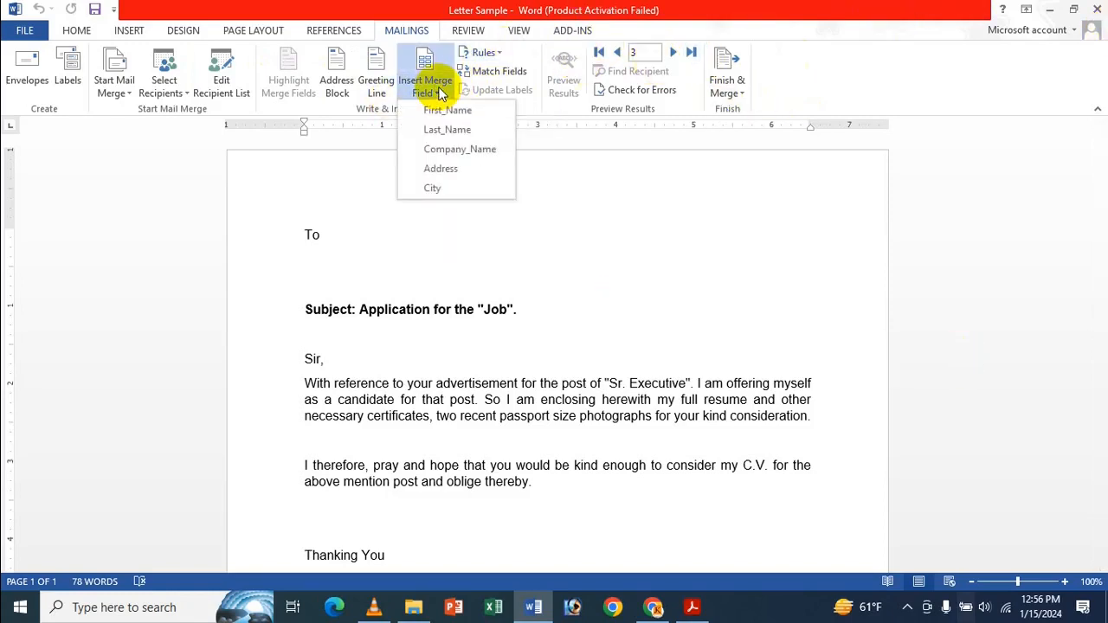
left_click(511, 110)
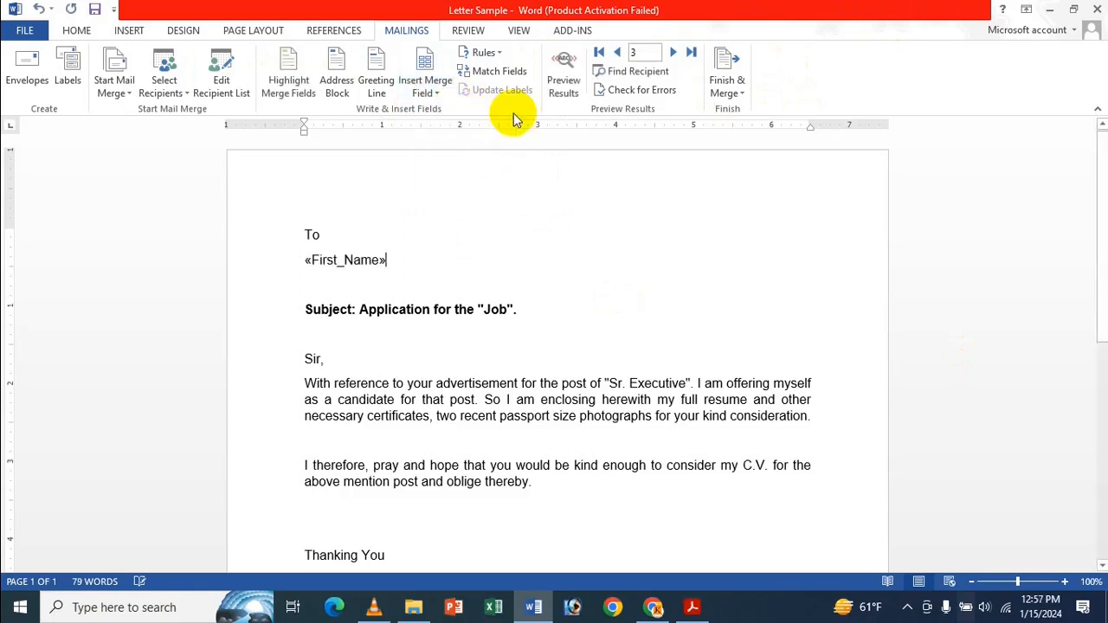
left_click(438, 89)
key("Escape")
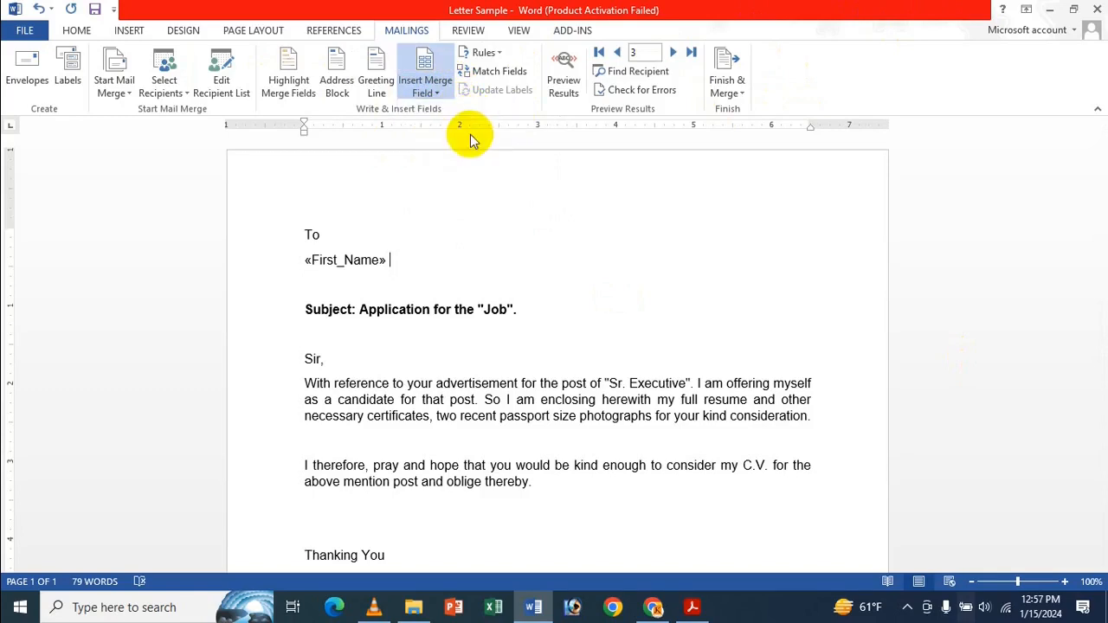
left_click(471, 136)
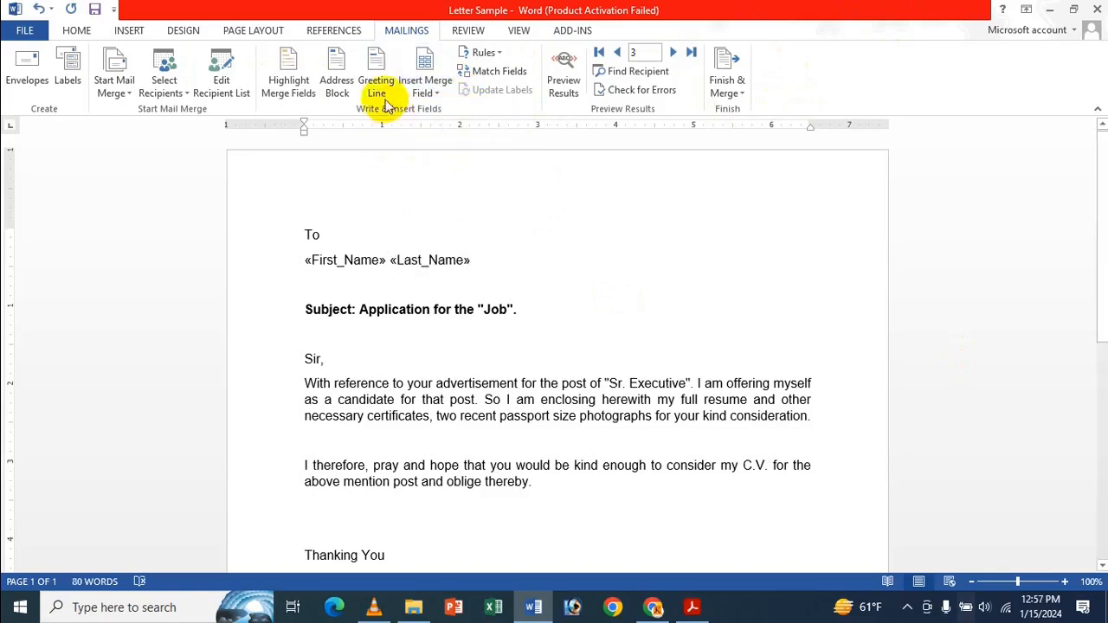
key("Return")
Step: Add «Company_Name», «Address» and «City» merge fields on separate lines below the name
left_click(440, 91)
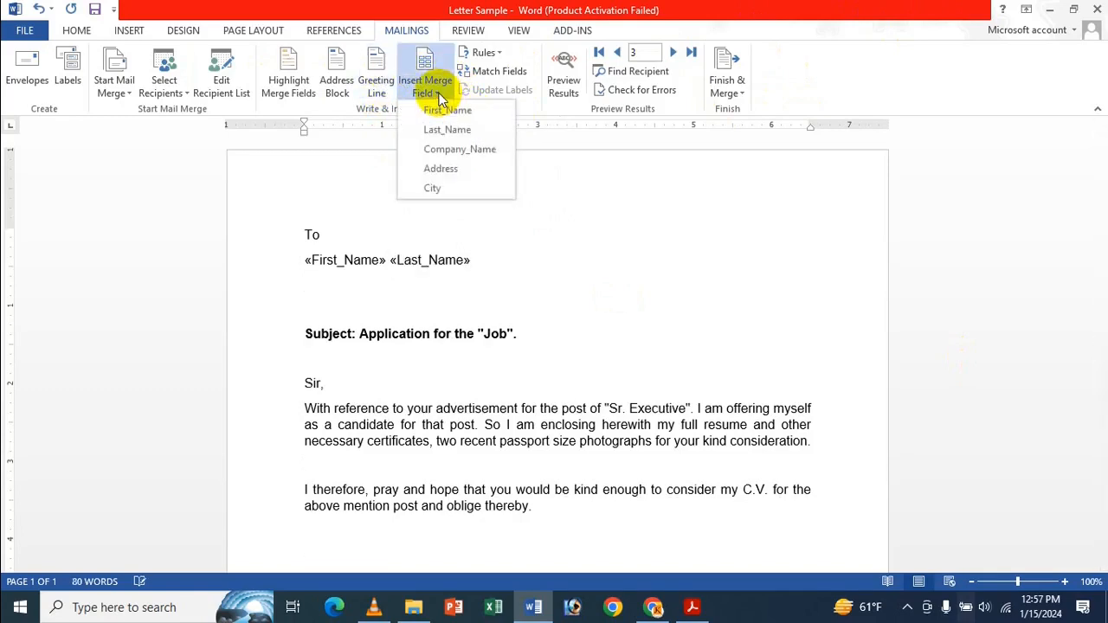
left_click(464, 153)
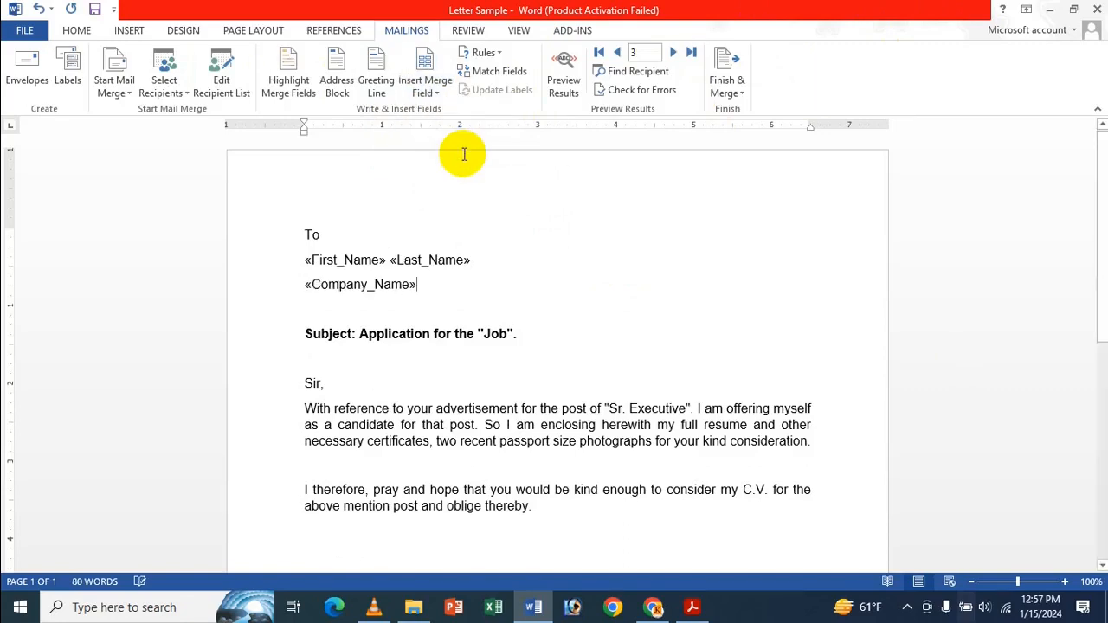
key("Return")
left_click(431, 87)
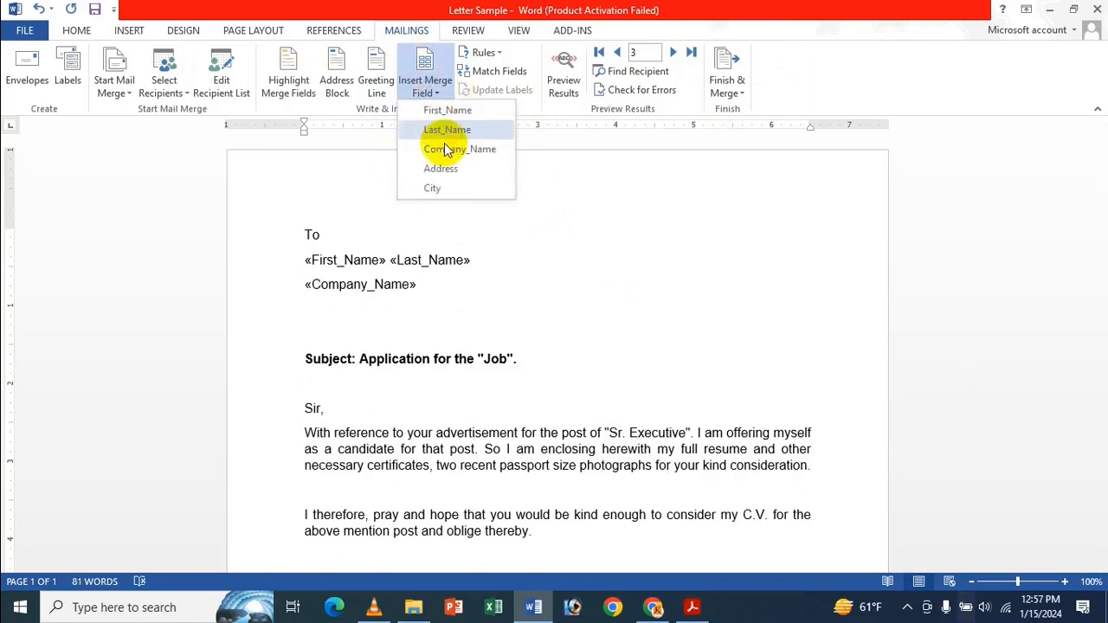
left_click(444, 169)
key("Return")
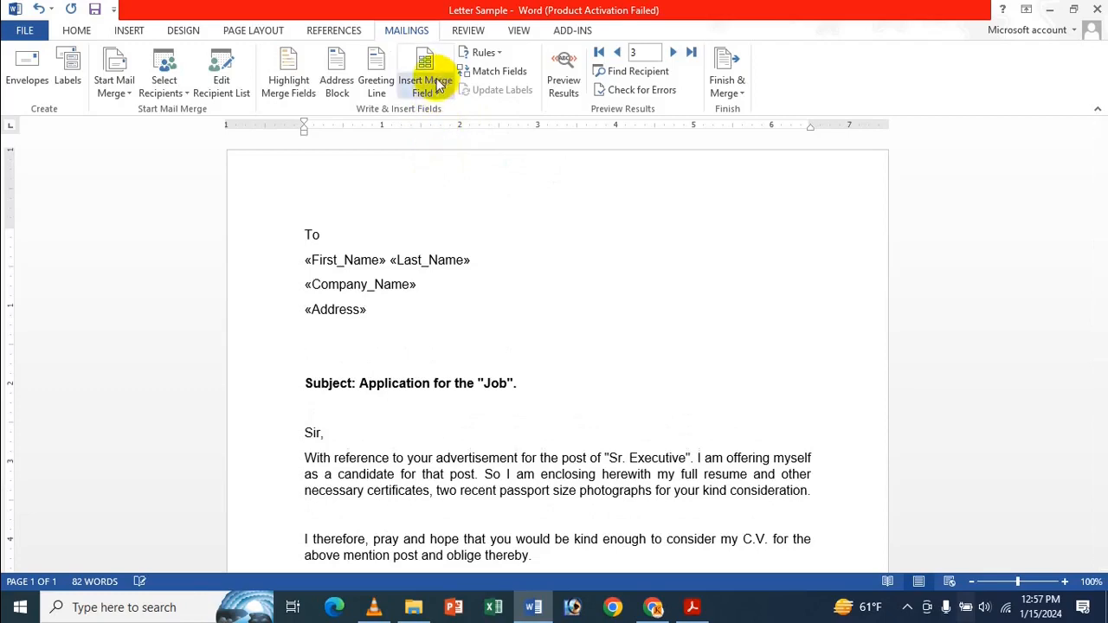
left_click(425, 87)
left_click(441, 188)
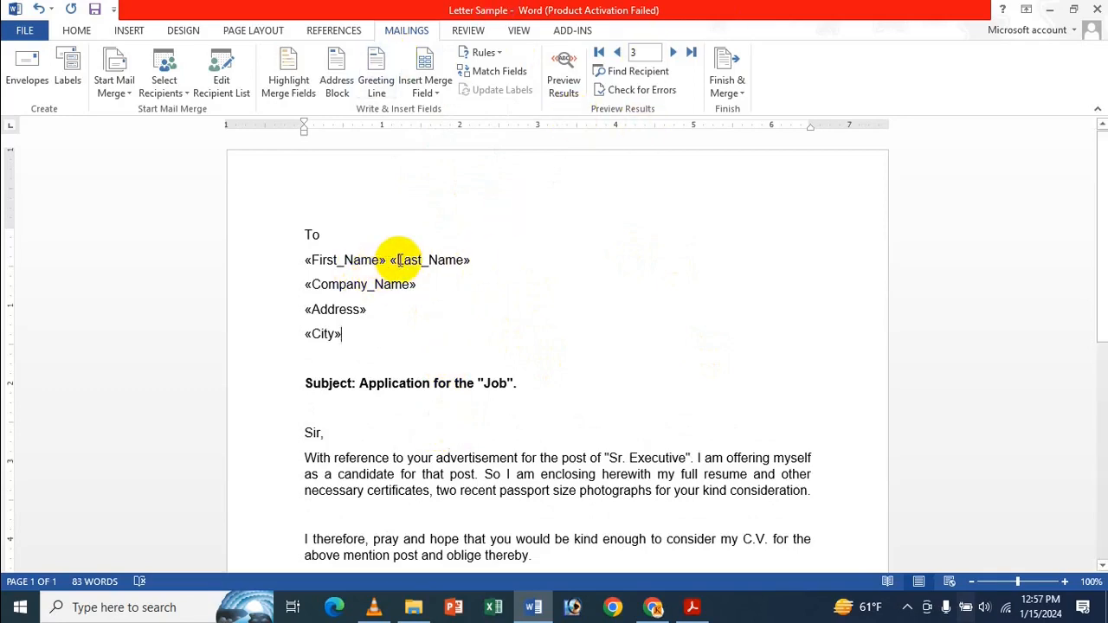
Step: Turn on Preview Results so the letter shows the first recipient's RSL Group address data
left_click(564, 86)
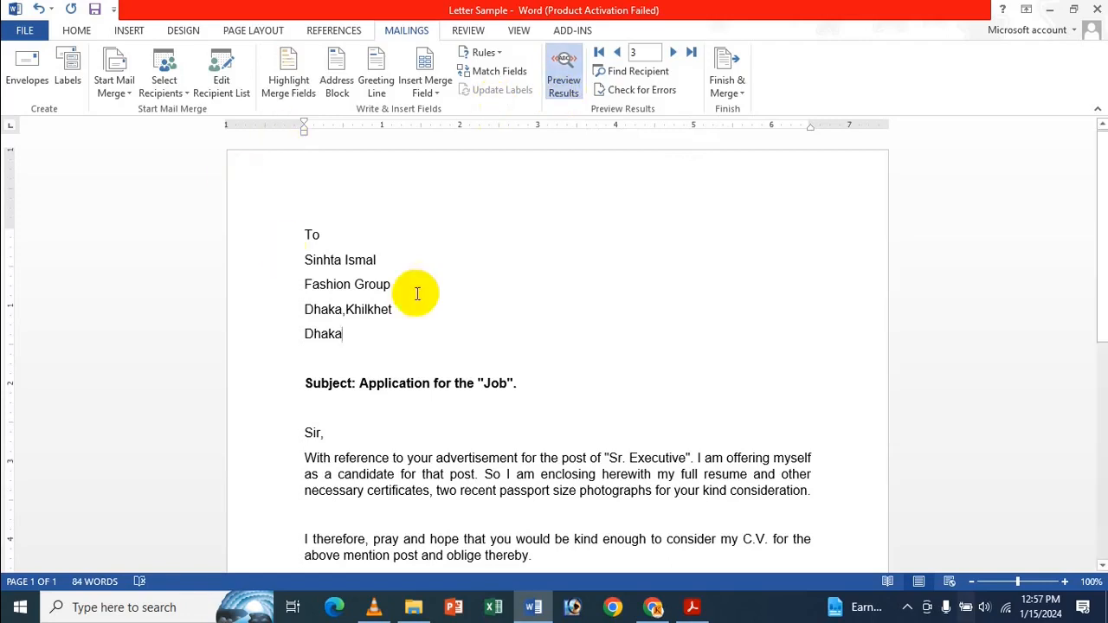
left_click(564, 64)
left_click(567, 66)
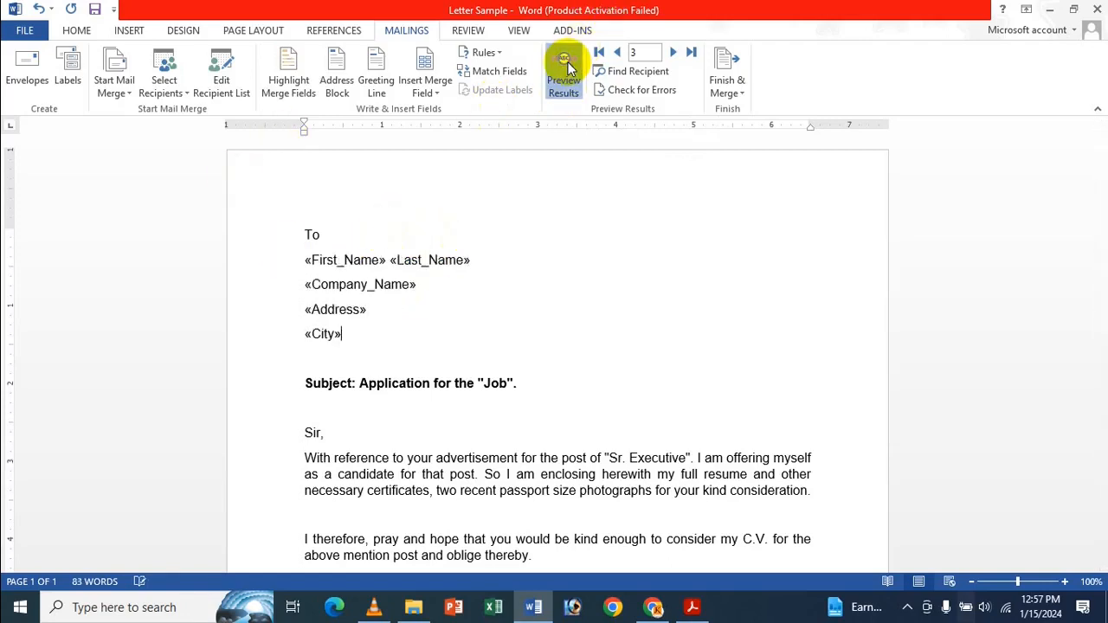
left_click(566, 66)
left_click(566, 66)
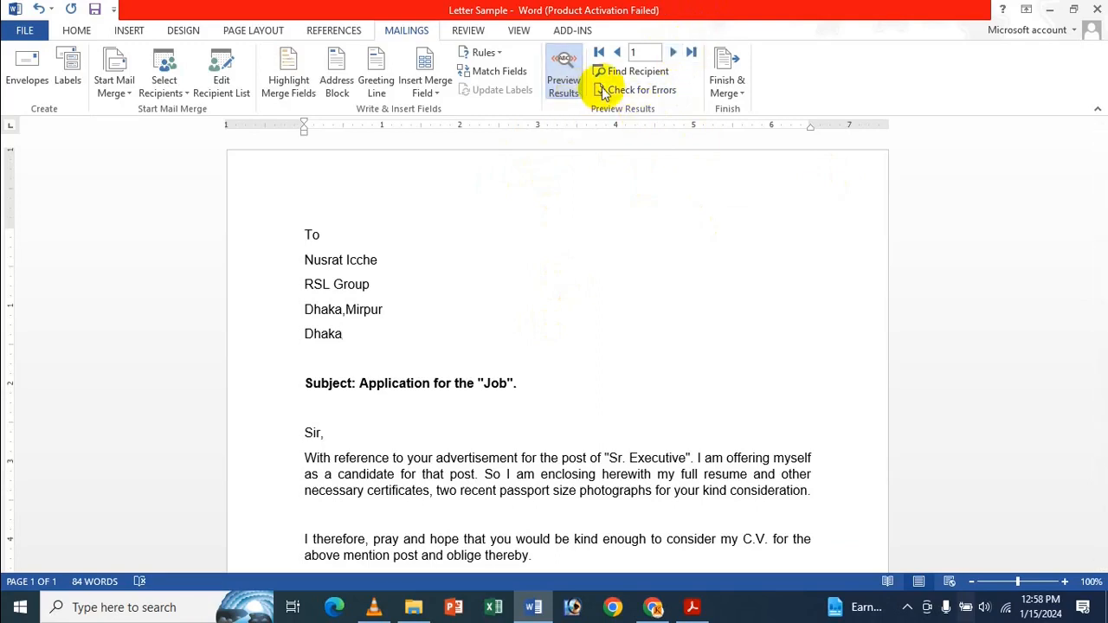
left_click(674, 52)
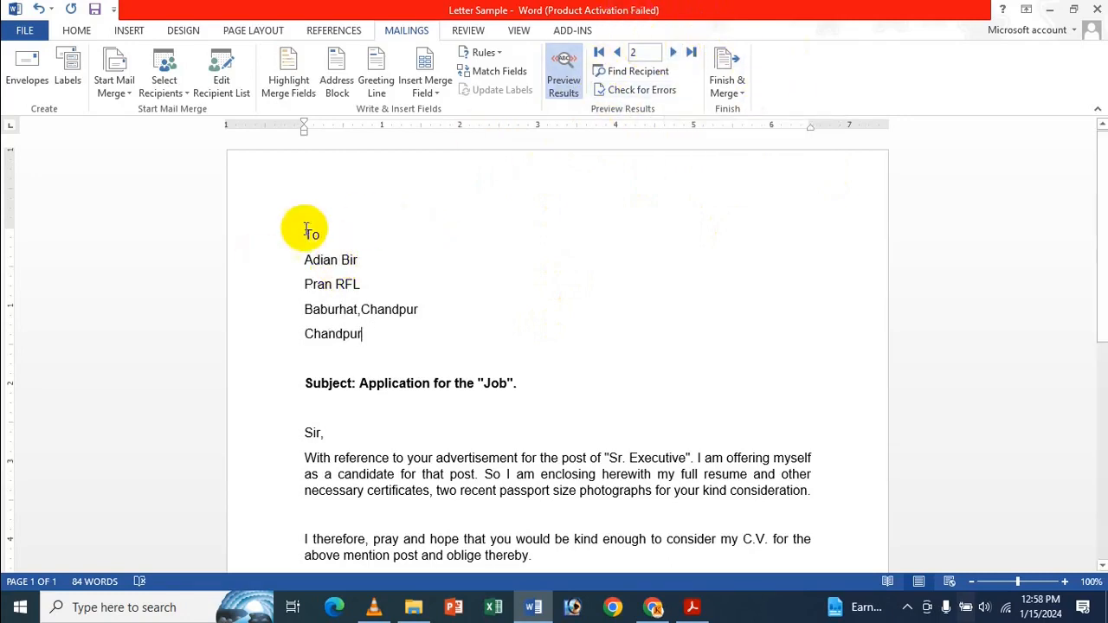
left_click(673, 52)
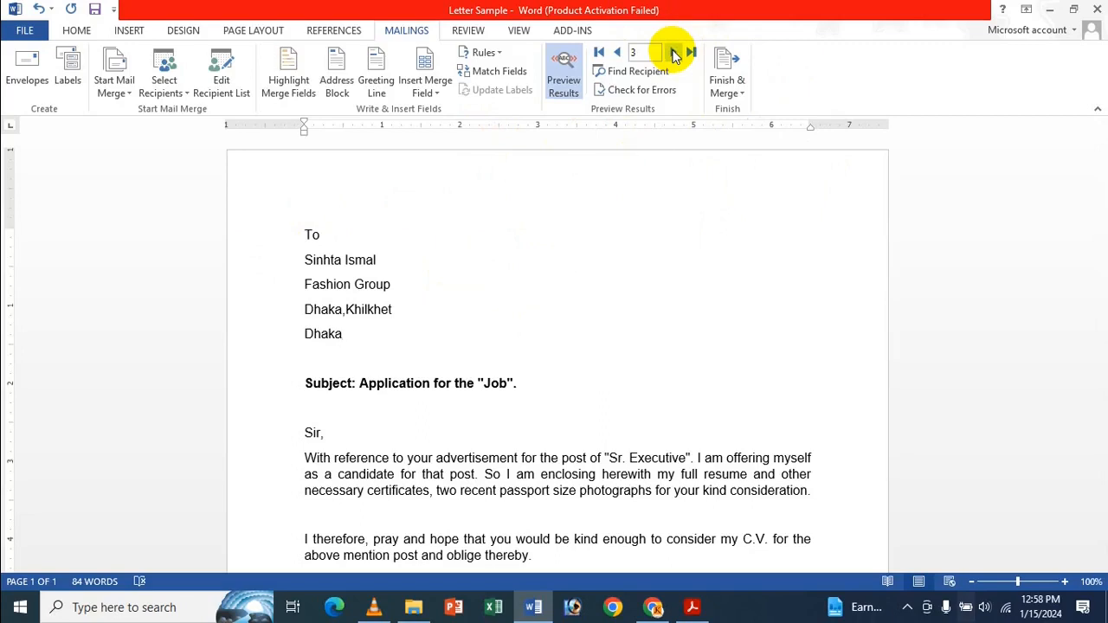
left_click(675, 53)
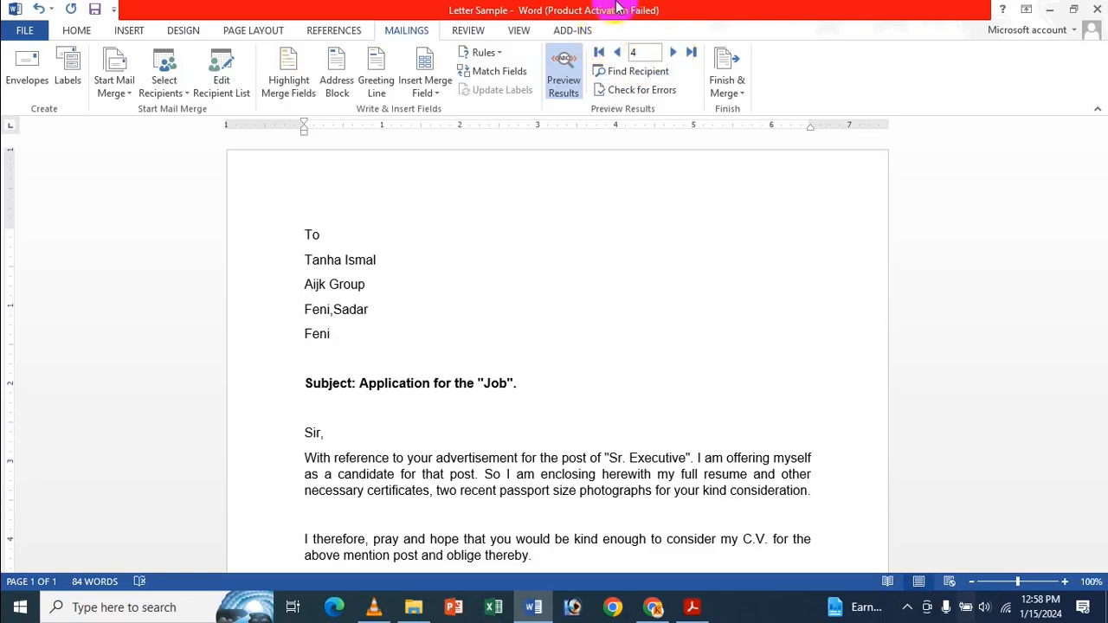
left_click(600, 52)
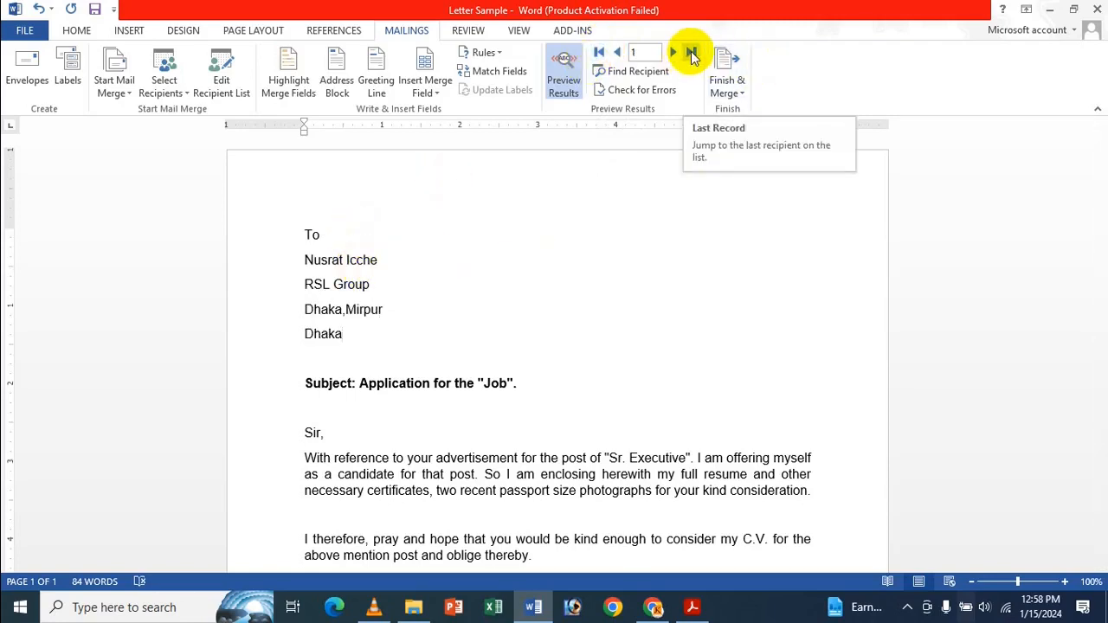
left_click(691, 51)
left_click(599, 54)
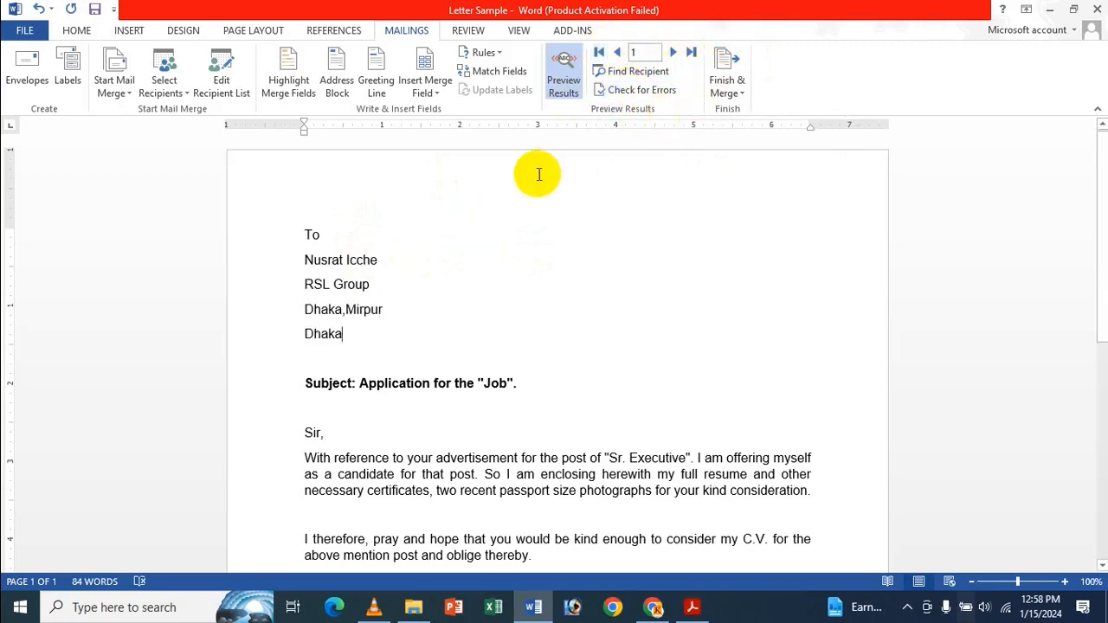
Step: Set up printing of merged records 1 to 3, cancel the print, and reopen Finish & Merge
left_click(728, 89)
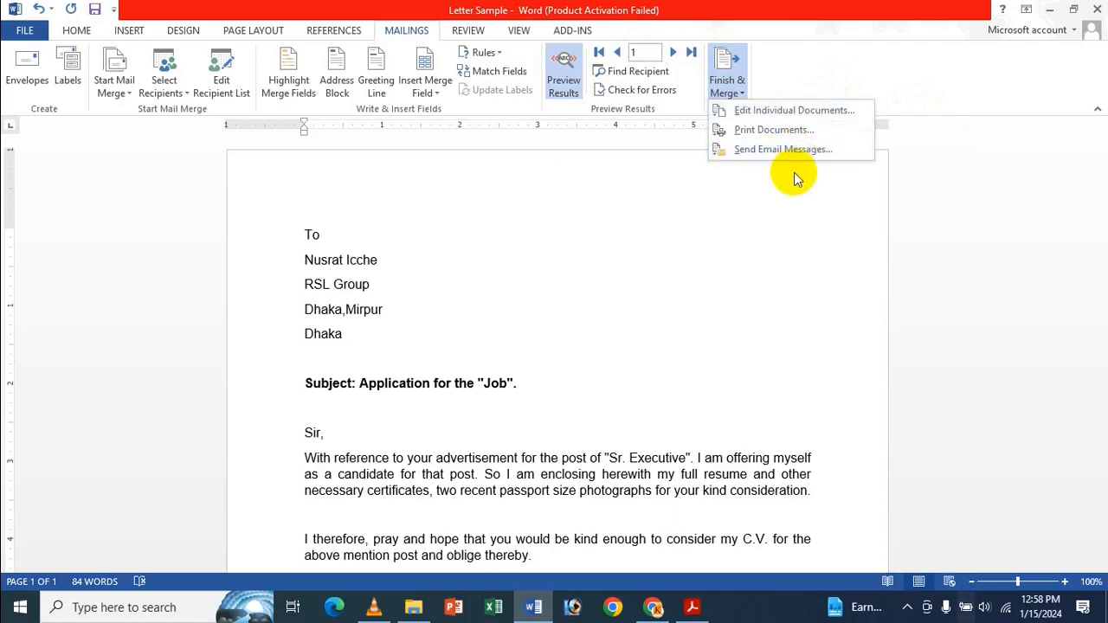
left_click(760, 131)
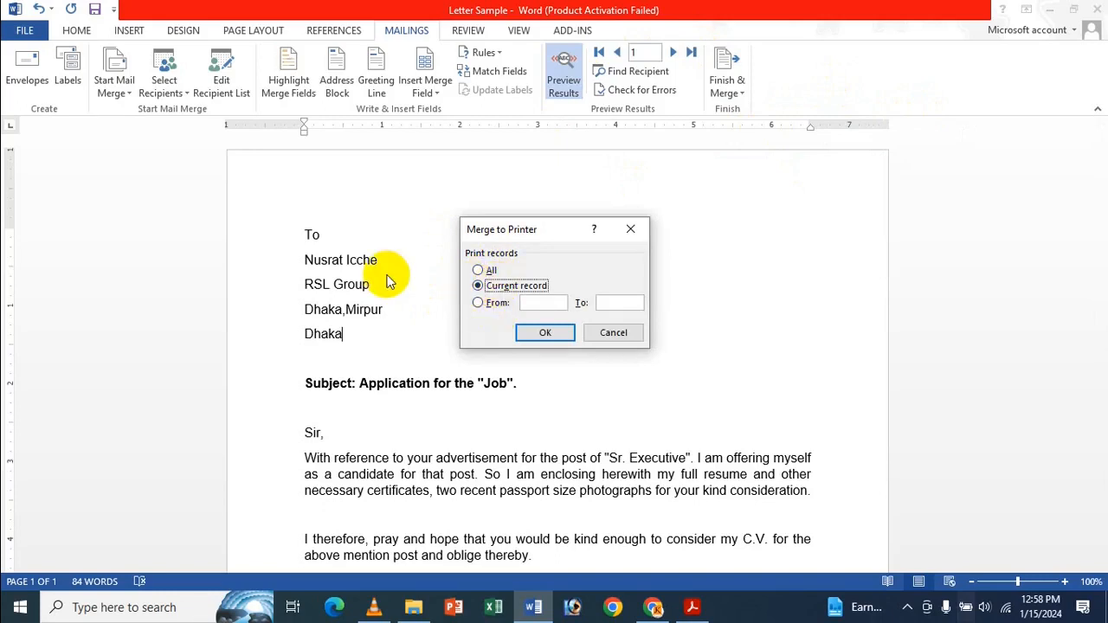
left_click(494, 304)
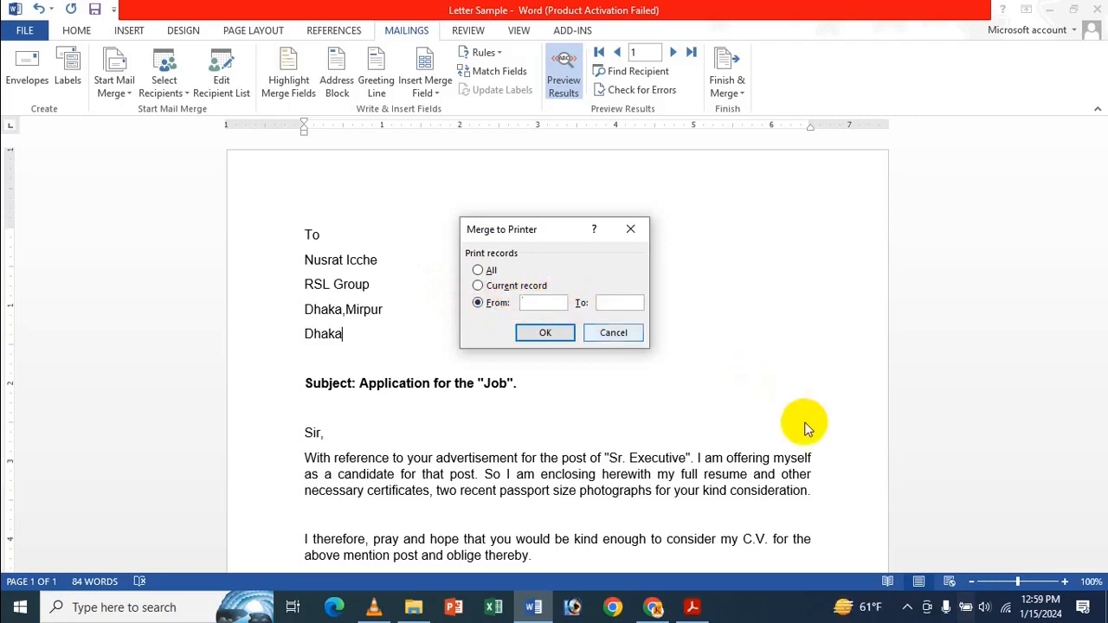
left_click(624, 304)
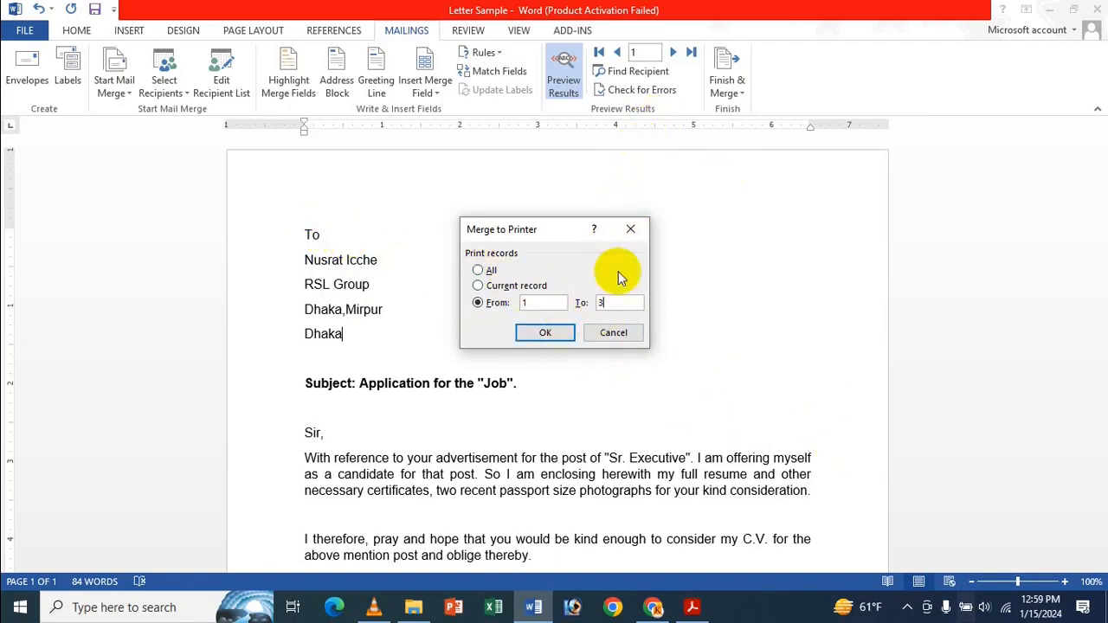
left_click(627, 229)
left_click(725, 86)
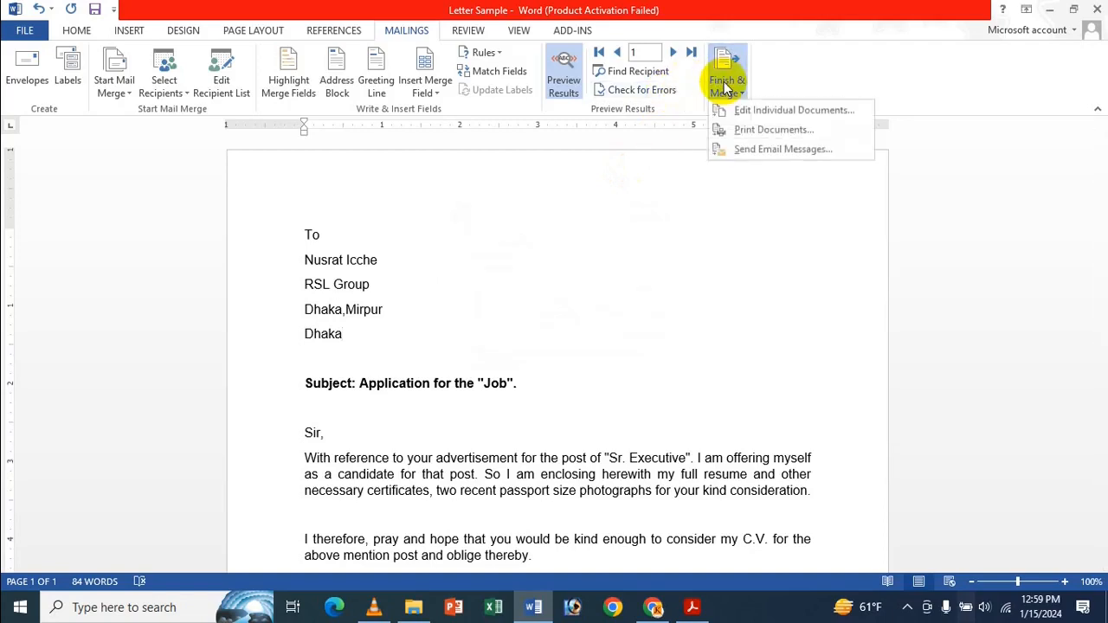
Step: Use Edit Individual Documents to merge All records into a new document
left_click(765, 111)
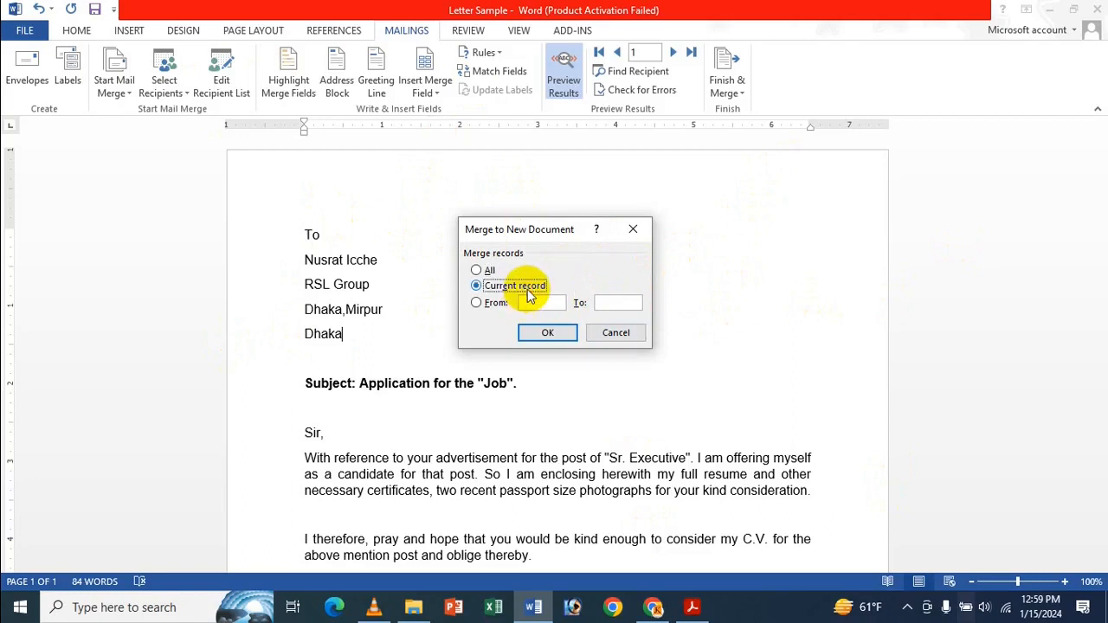
left_click(481, 302)
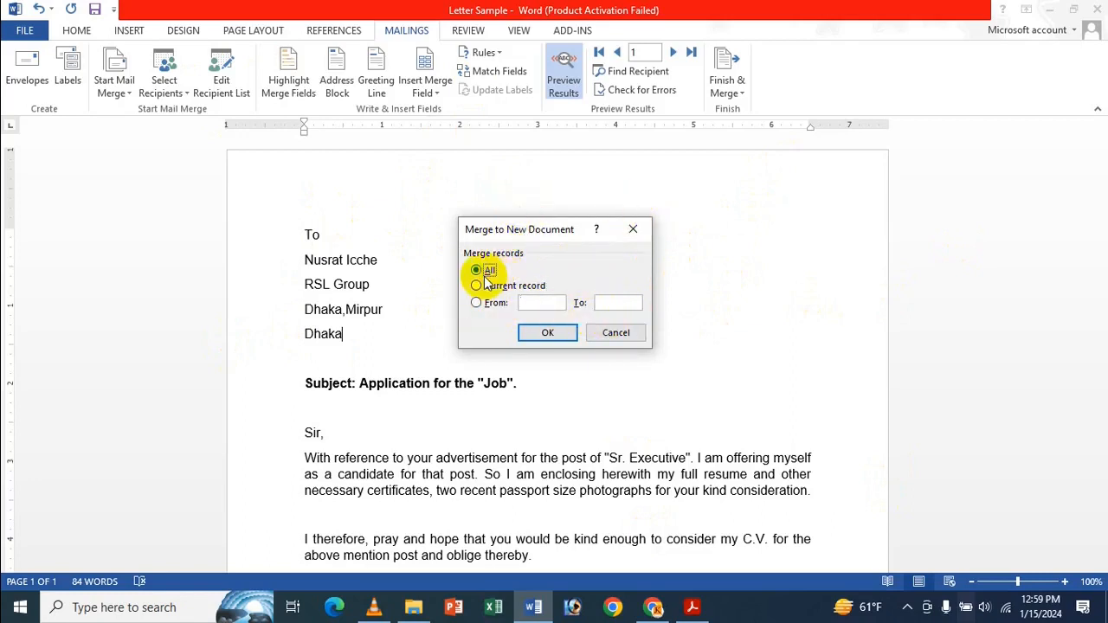
left_click(549, 335)
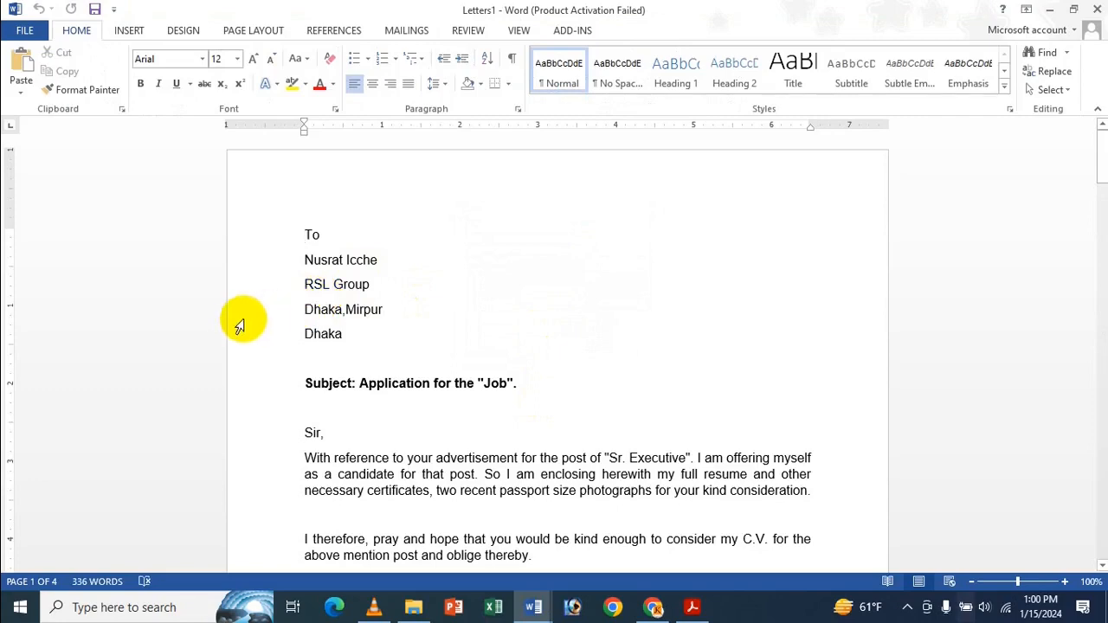
Step: Scroll through the four merged letters in Letters1, comparing them with Letter Sample
scroll(403, 311, "down", 12)
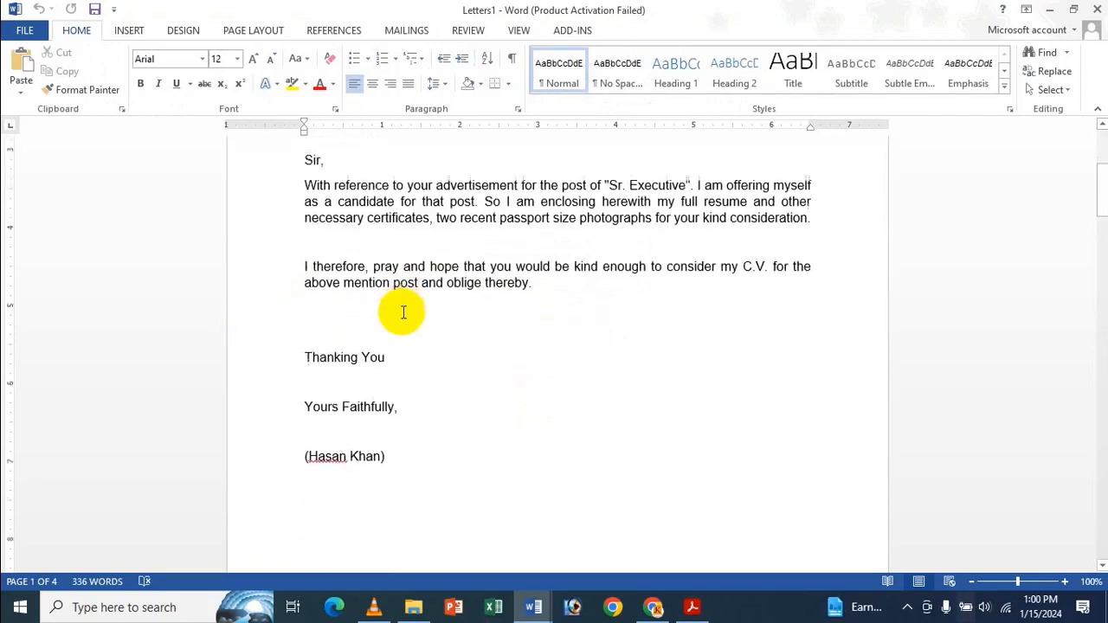
scroll(406, 312, "down", 4)
scroll(403, 311, "up", 3)
scroll(415, 415, "down", 10)
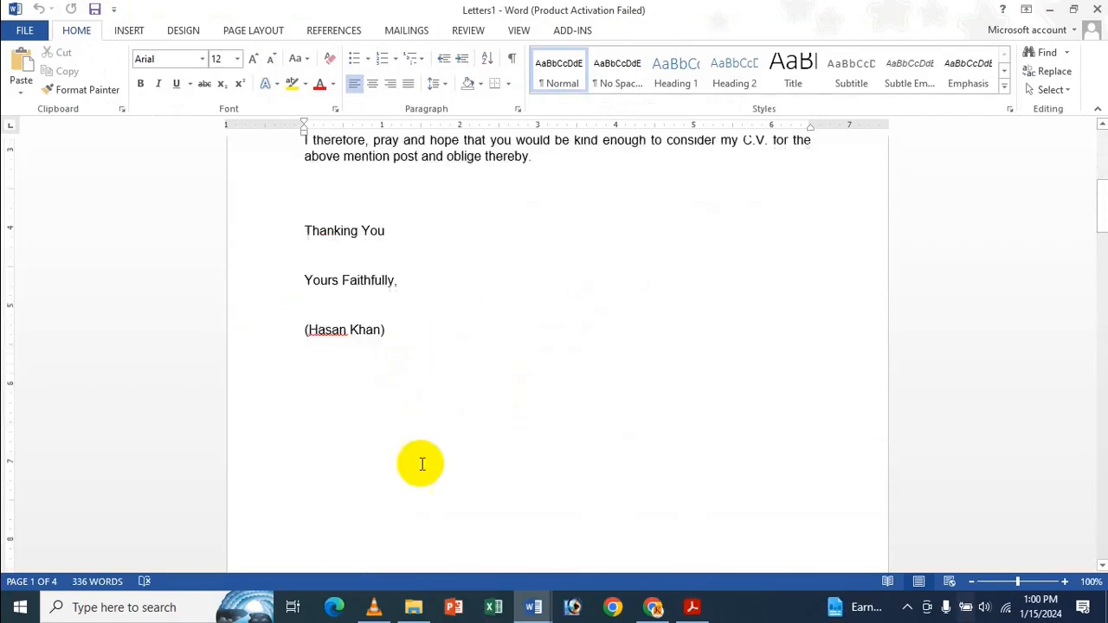
scroll(420, 462, "up", 2)
mouse_move(533, 612)
left_click(453, 510)
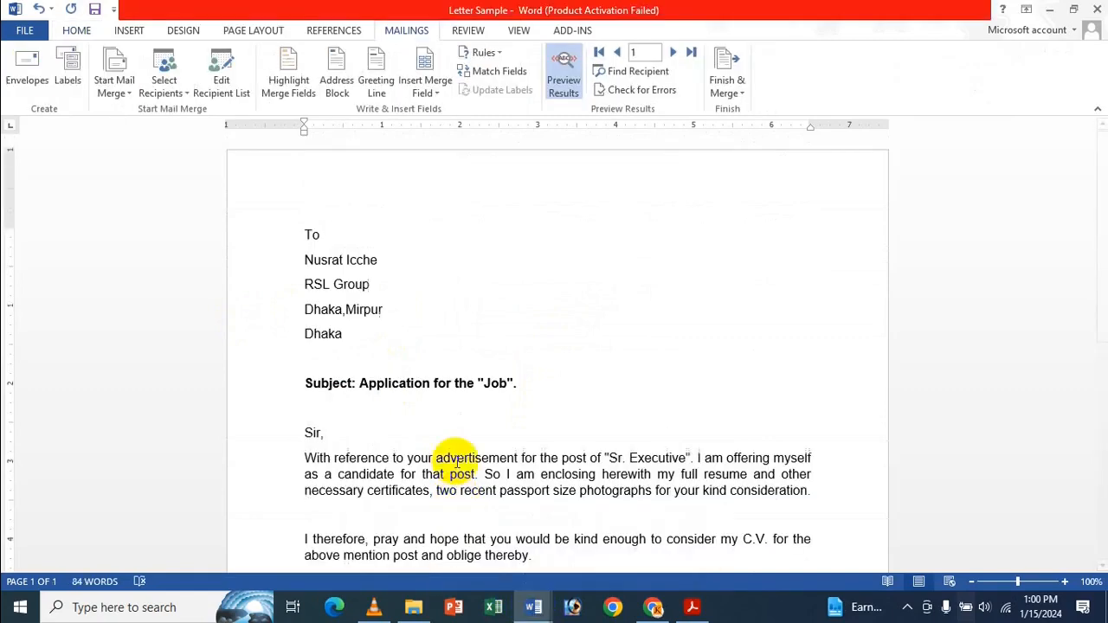
scroll(454, 458, "down", 7)
scroll(455, 463, "up", 9)
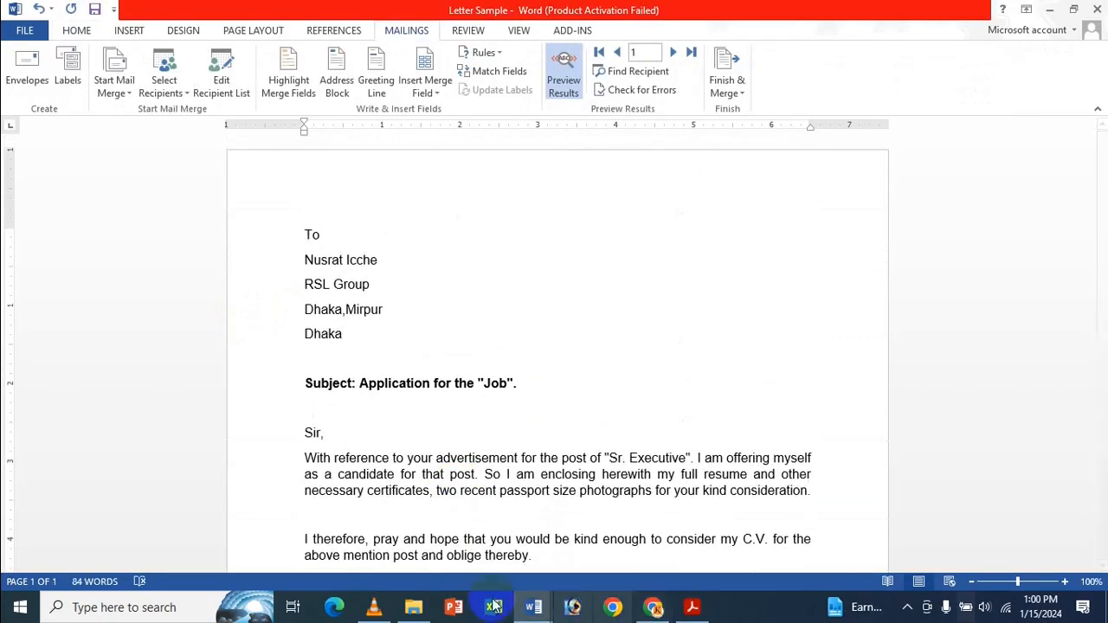
mouse_move(552, 612)
left_click(548, 553)
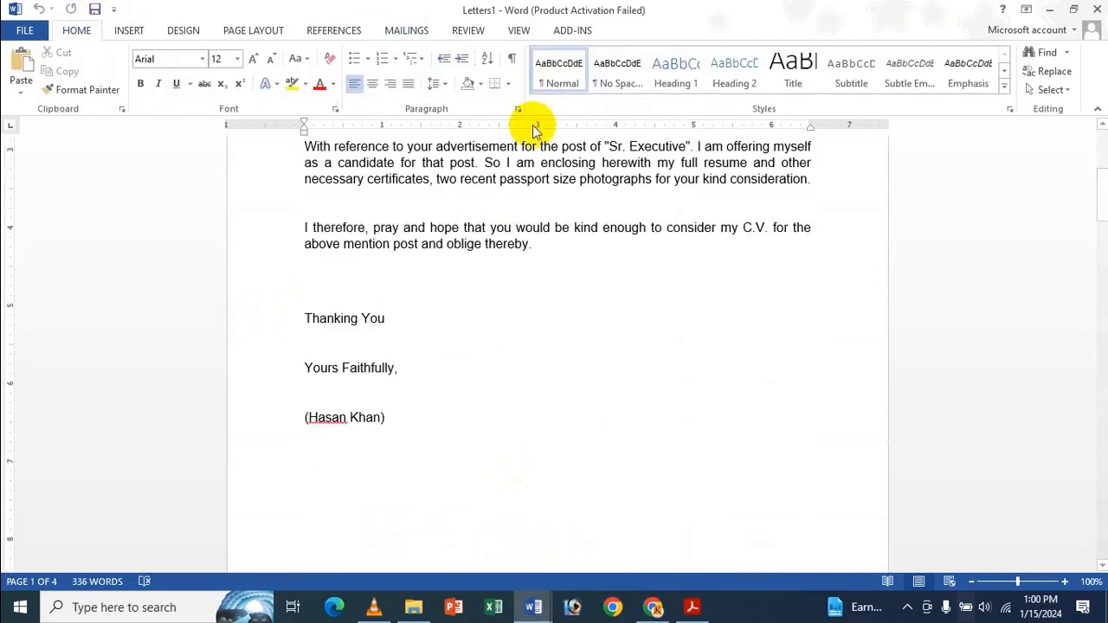
scroll(551, 199, "up", 5)
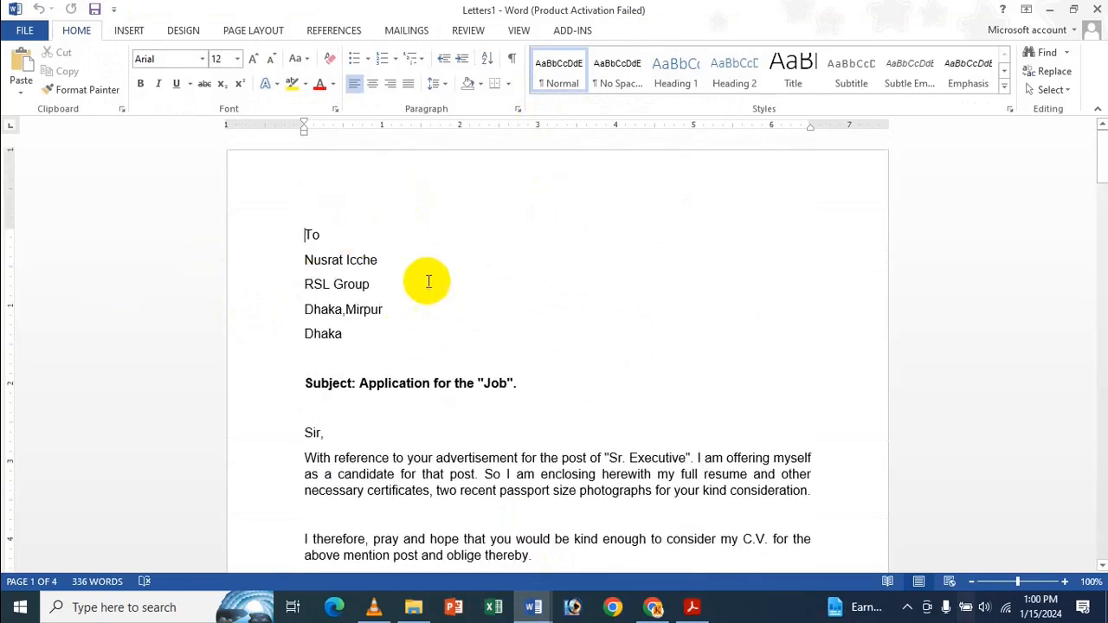
scroll(374, 277, "down", 8)
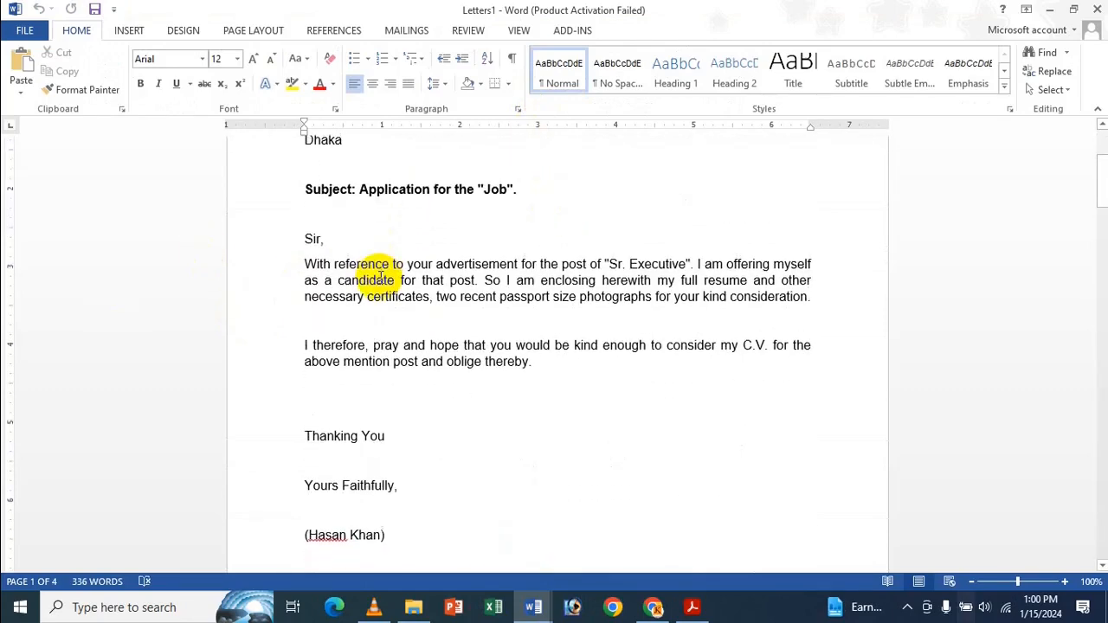
scroll(380, 277, "down", 6)
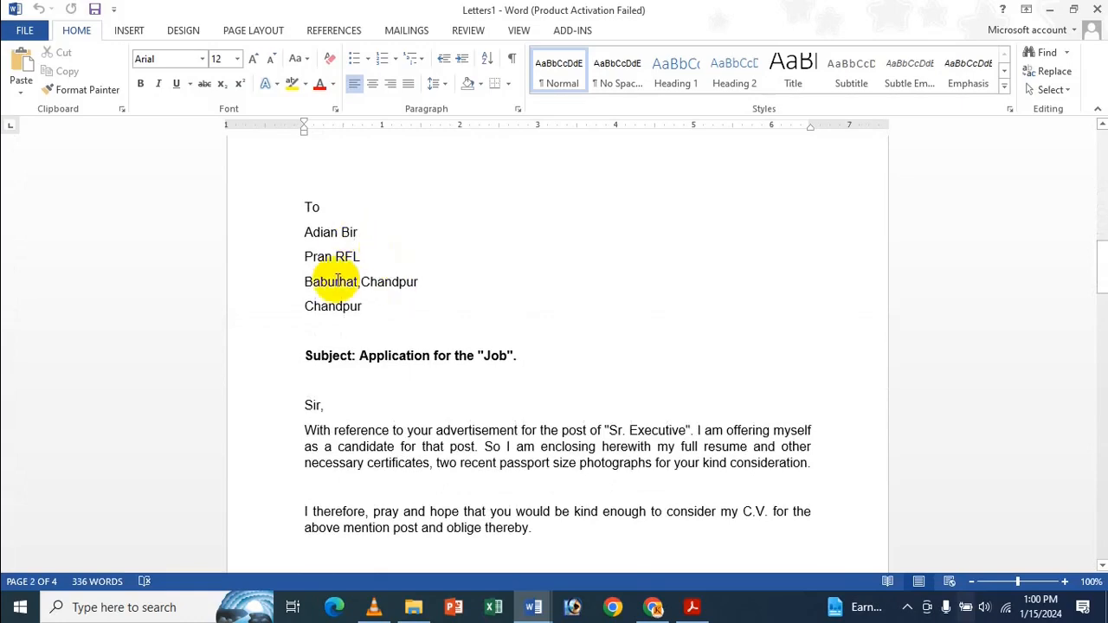
scroll(396, 317, "down", 10)
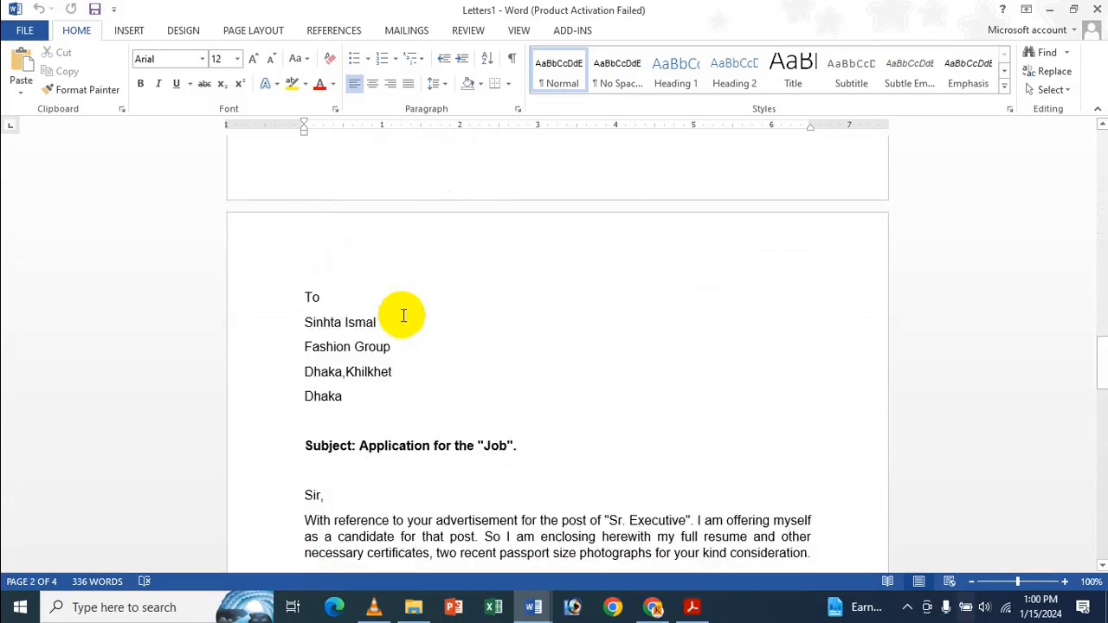
scroll(341, 199, "up", 3)
scroll(388, 277, "down", 4)
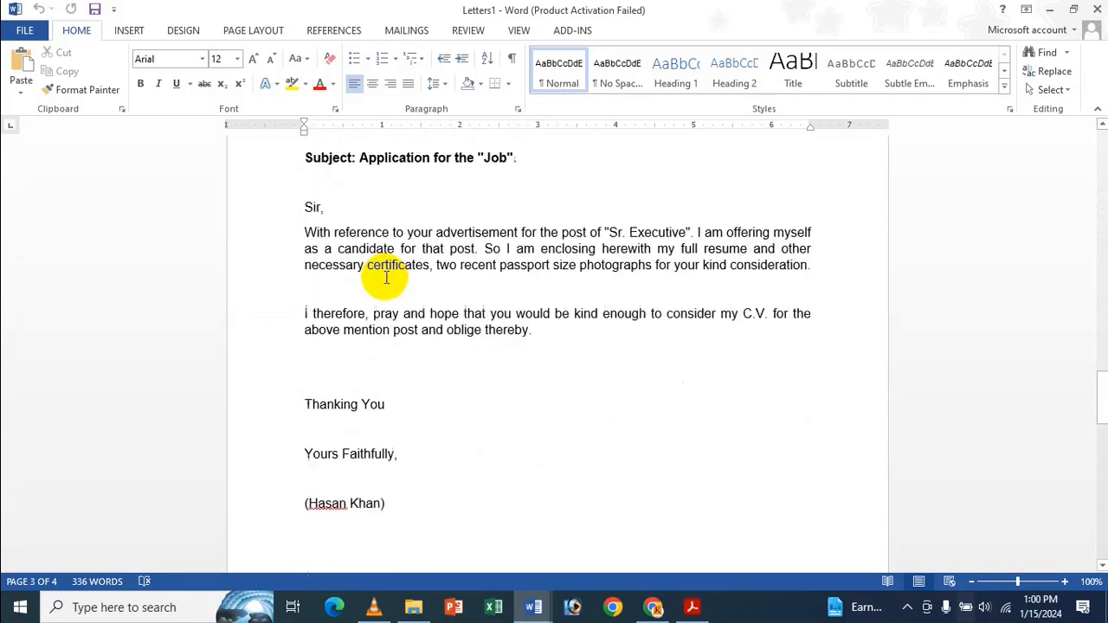
scroll(403, 273, "down", 10)
scroll(415, 252, "up", 2)
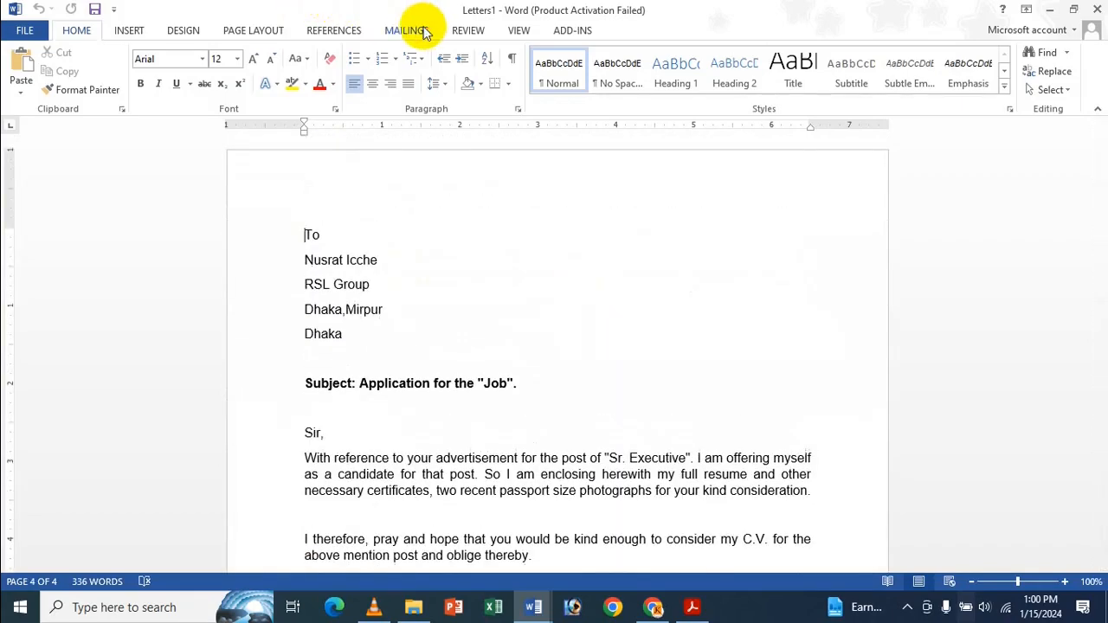
Step: Return to the MAILINGS tab and open then dismiss the Select Recipients menu
left_click(416, 28)
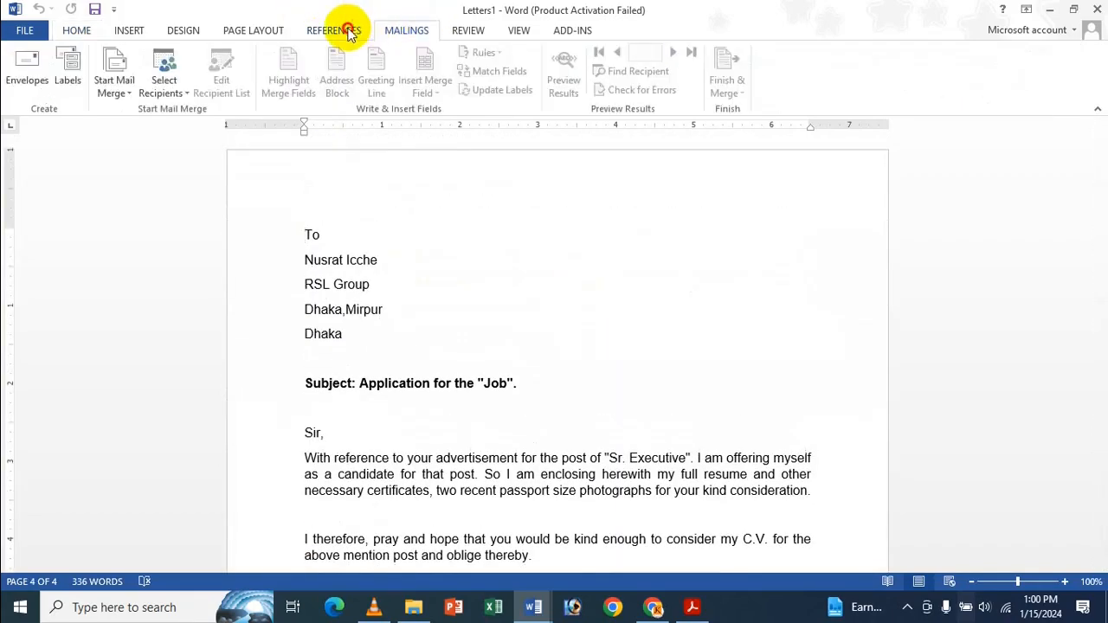
left_click(348, 32)
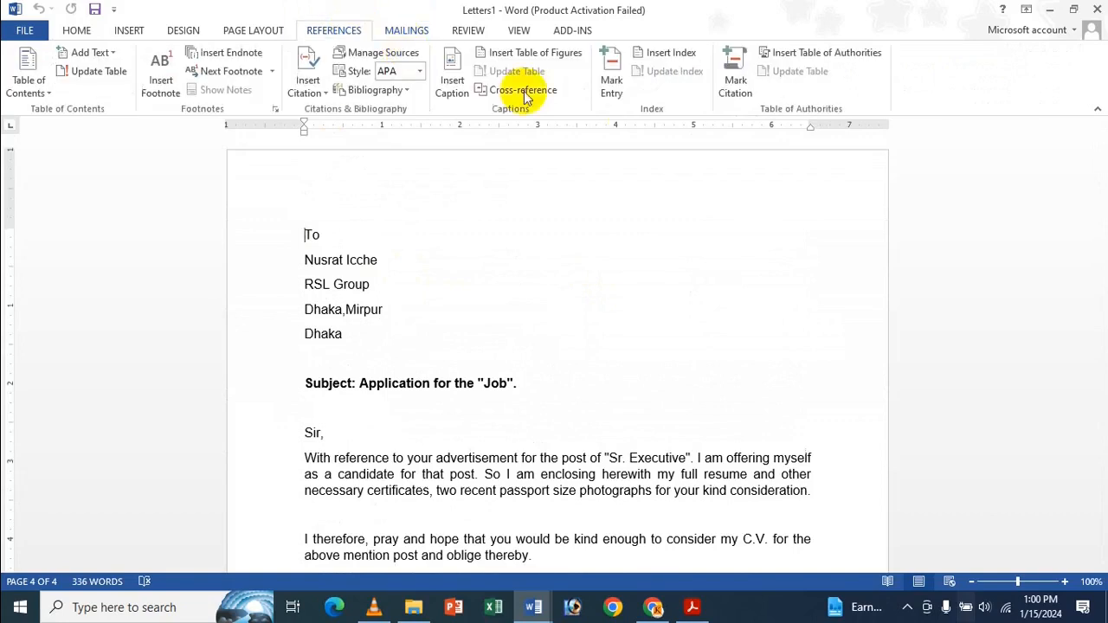
left_click(427, 39)
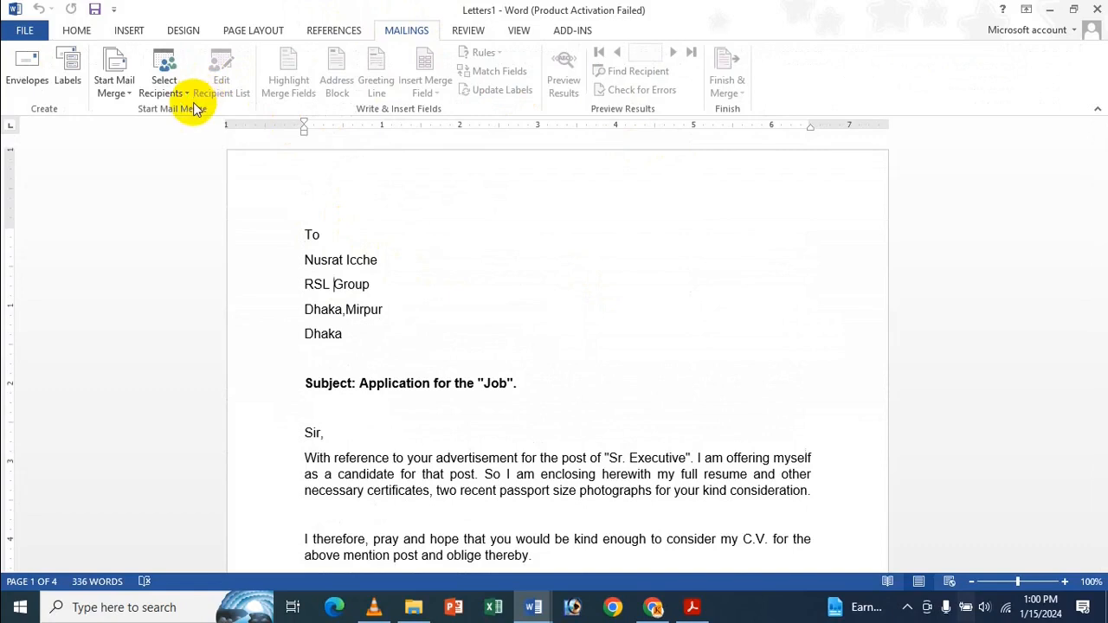
left_click(162, 79)
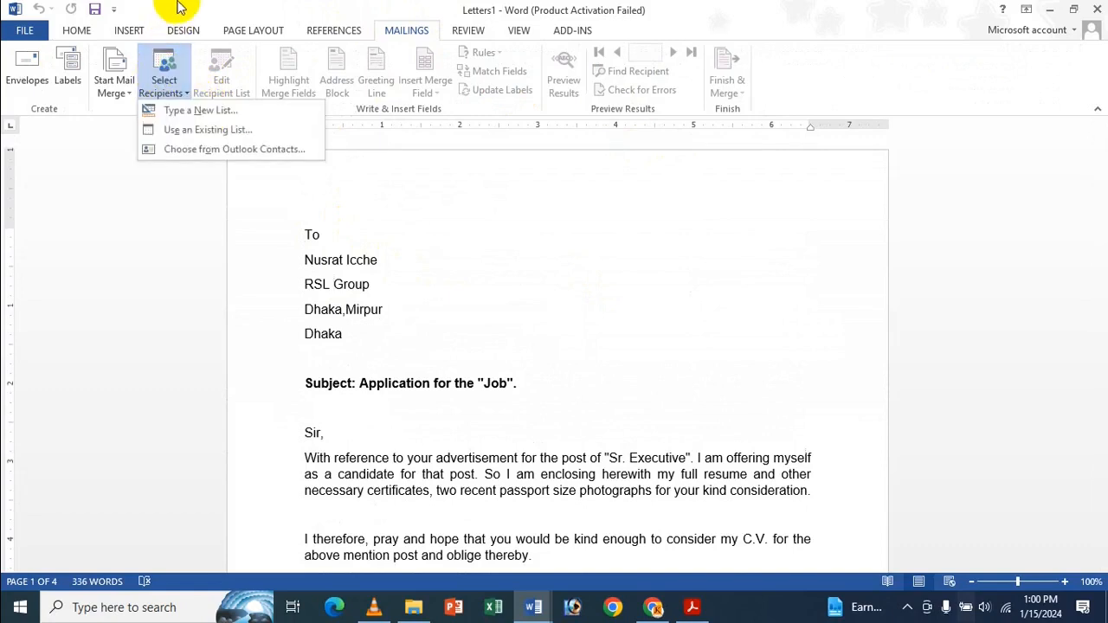
left_click(363, 164)
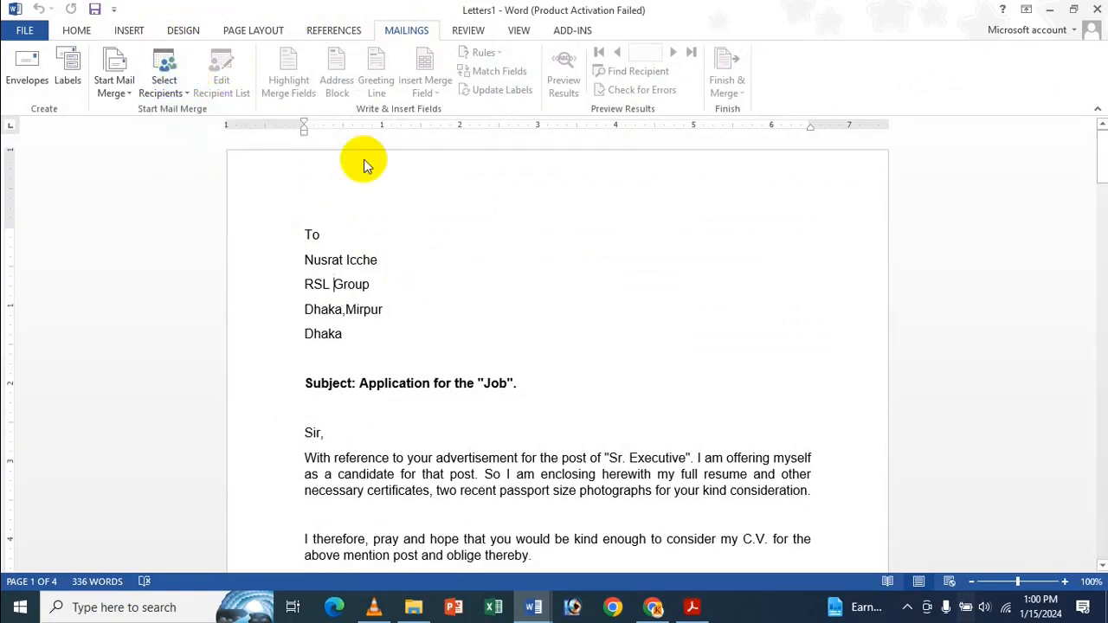
Step: Close Letters1 and Letter Sample, discarding changes to both
left_click(1095, 10)
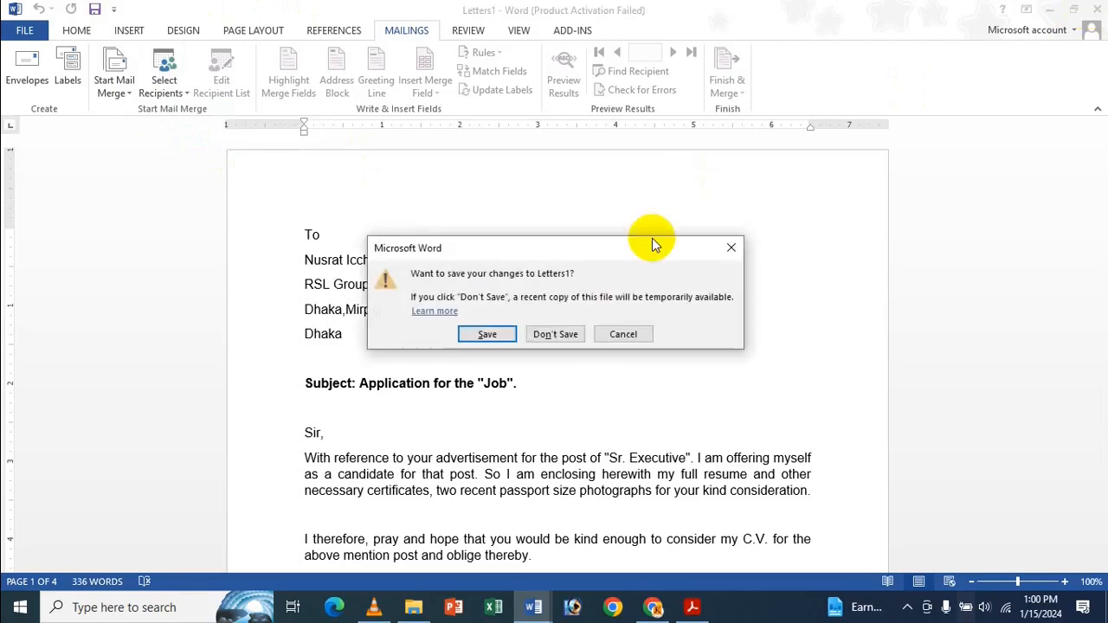
left_click(551, 331)
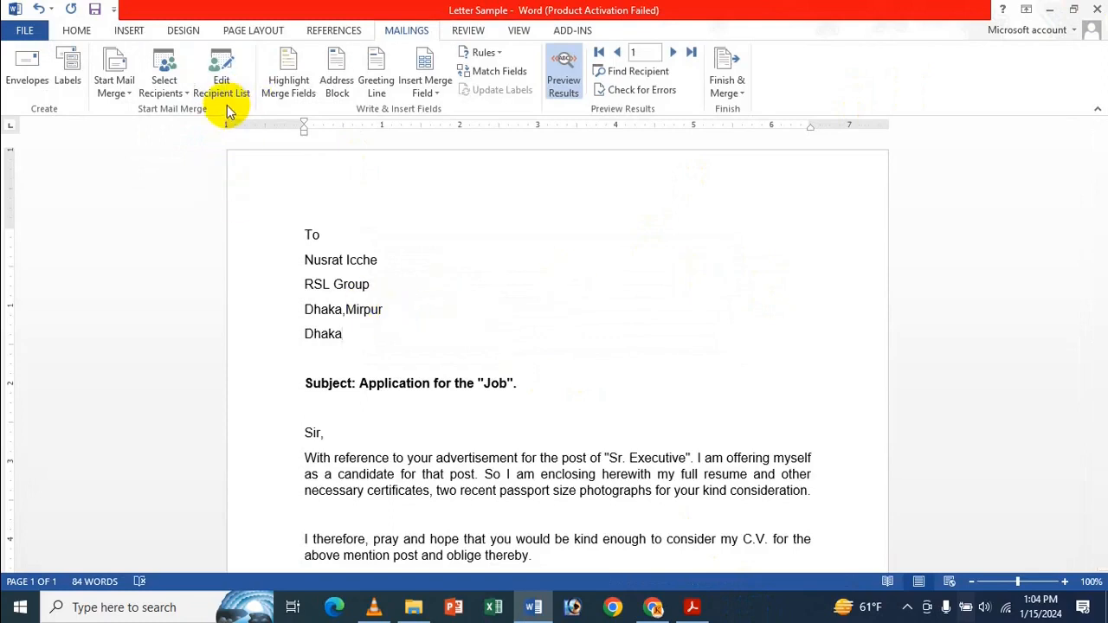
left_click(169, 95)
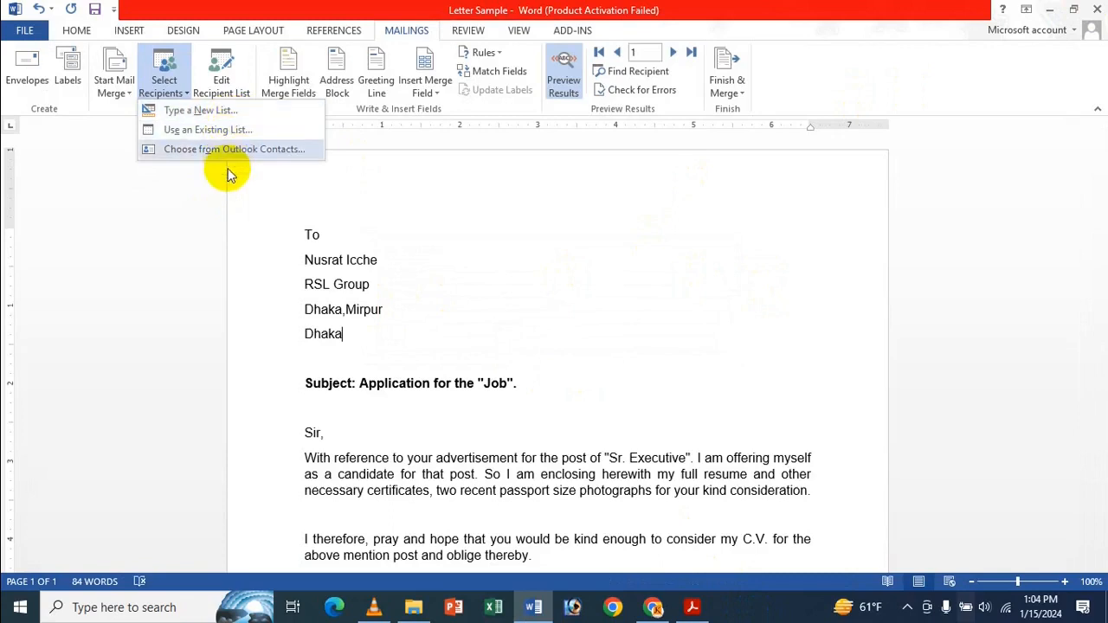
left_click(327, 263)
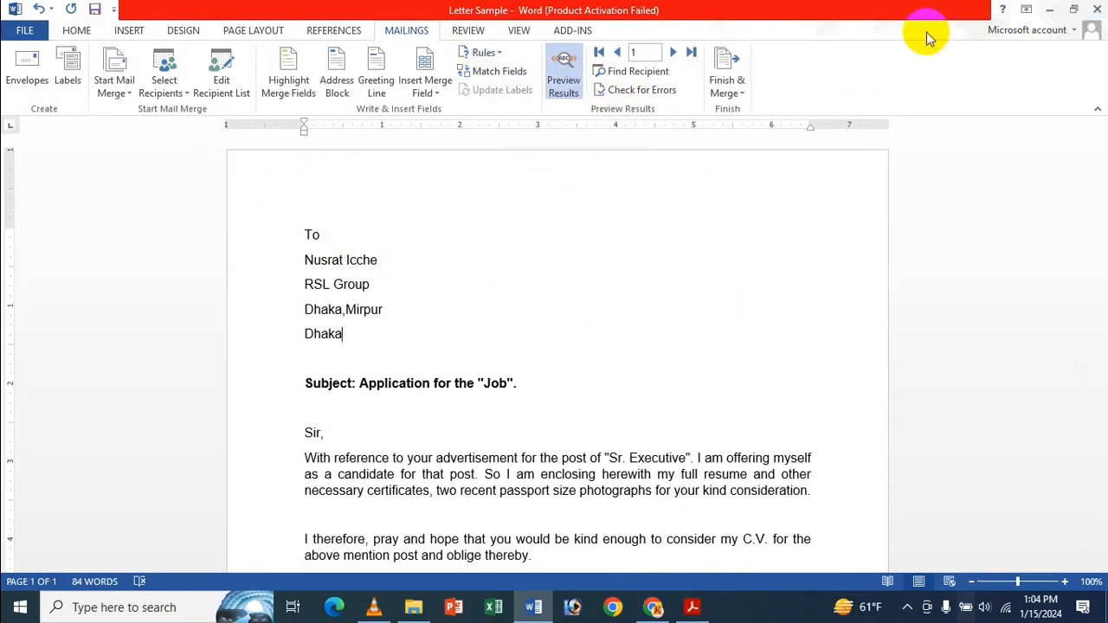
key("ctrl+w")
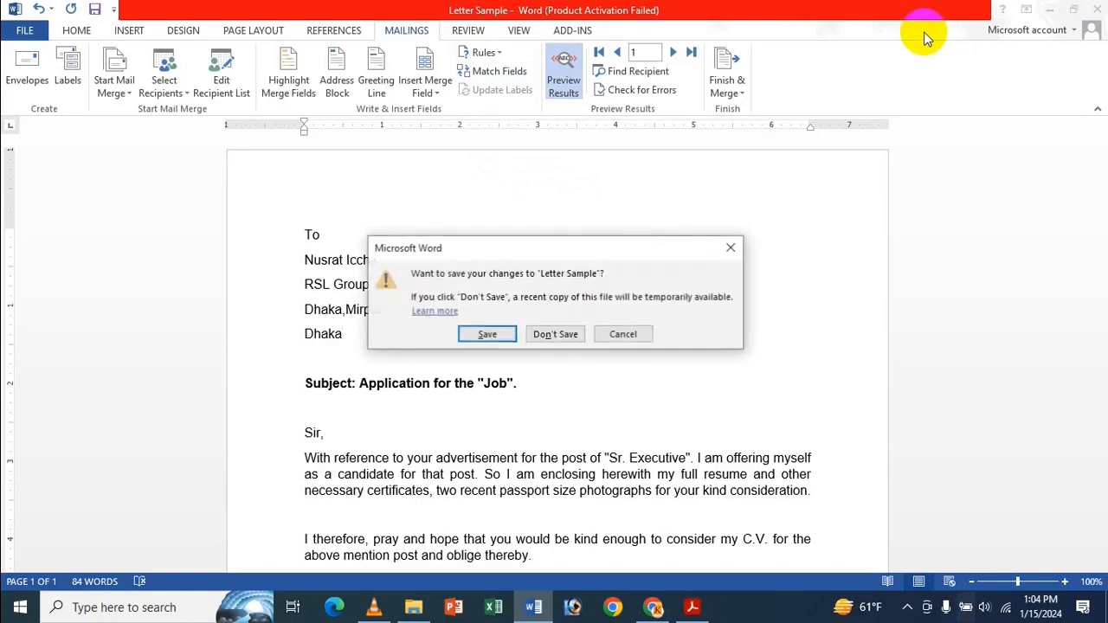
left_click(566, 334)
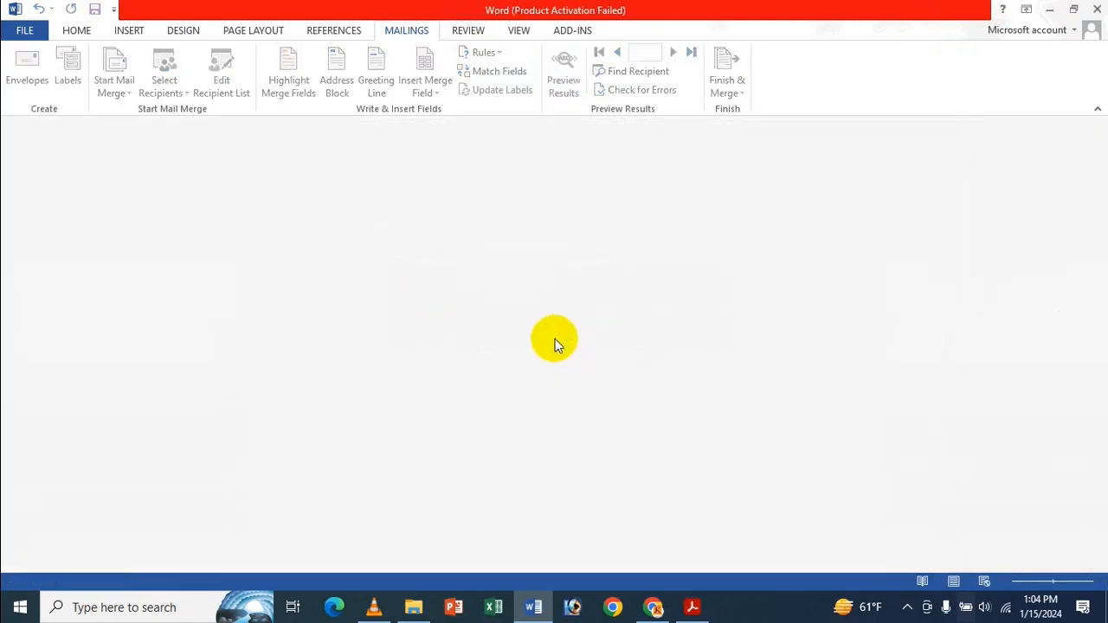
Step: Open the Invitation Letter document from the Recent Documents list
left_click(25, 33)
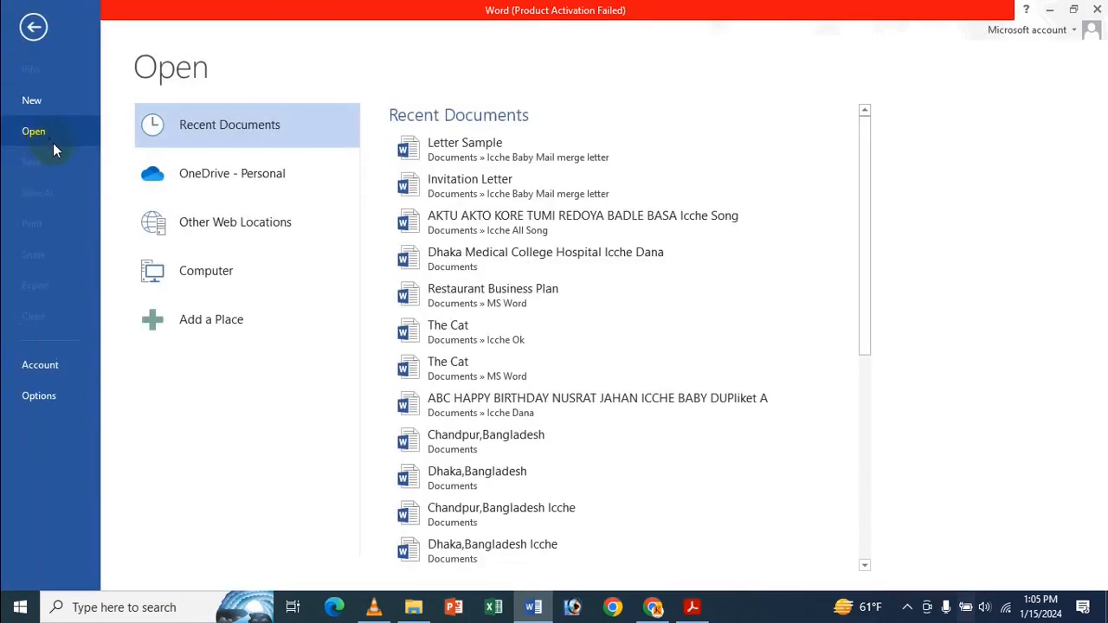
left_click(65, 147)
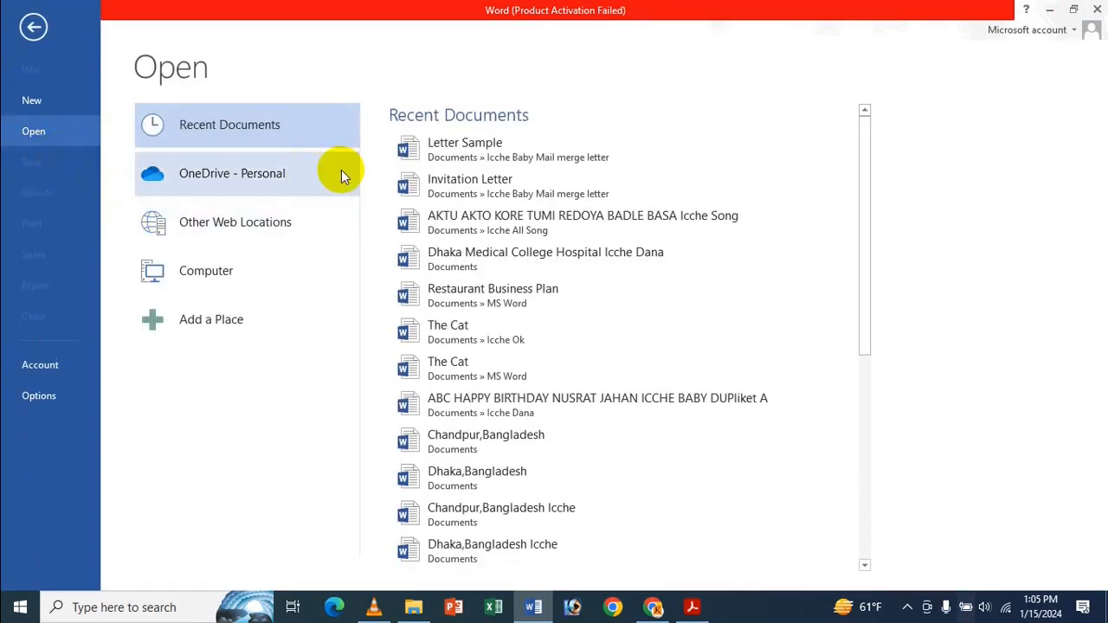
left_click(511, 182)
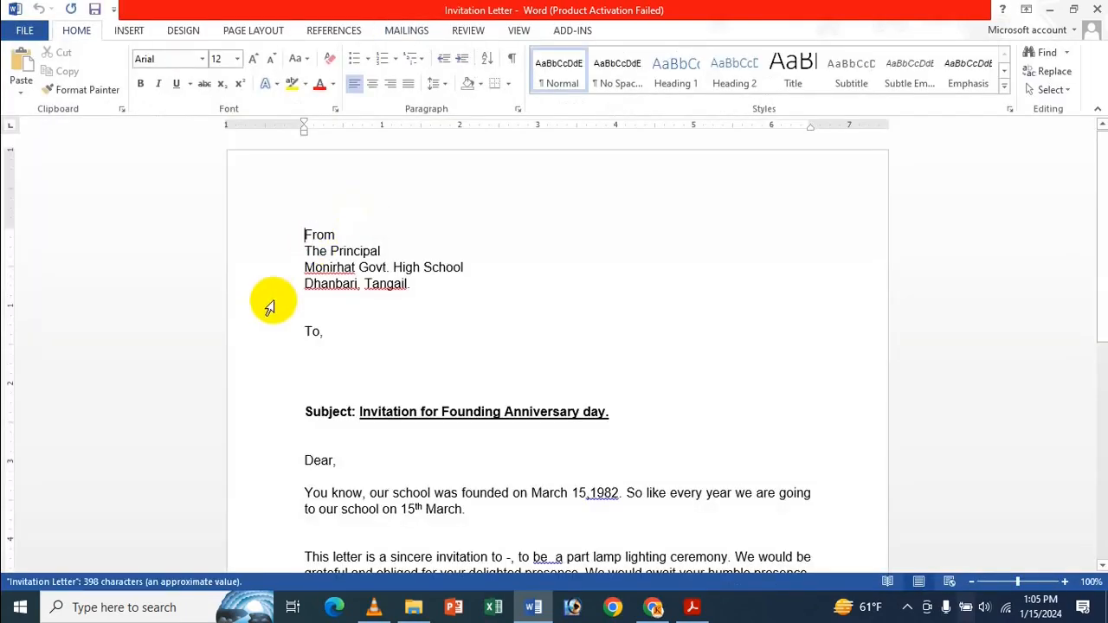
Step: Put the cursor on the empty line below 'To,' and bring up the Mailings tools
left_click(307, 362)
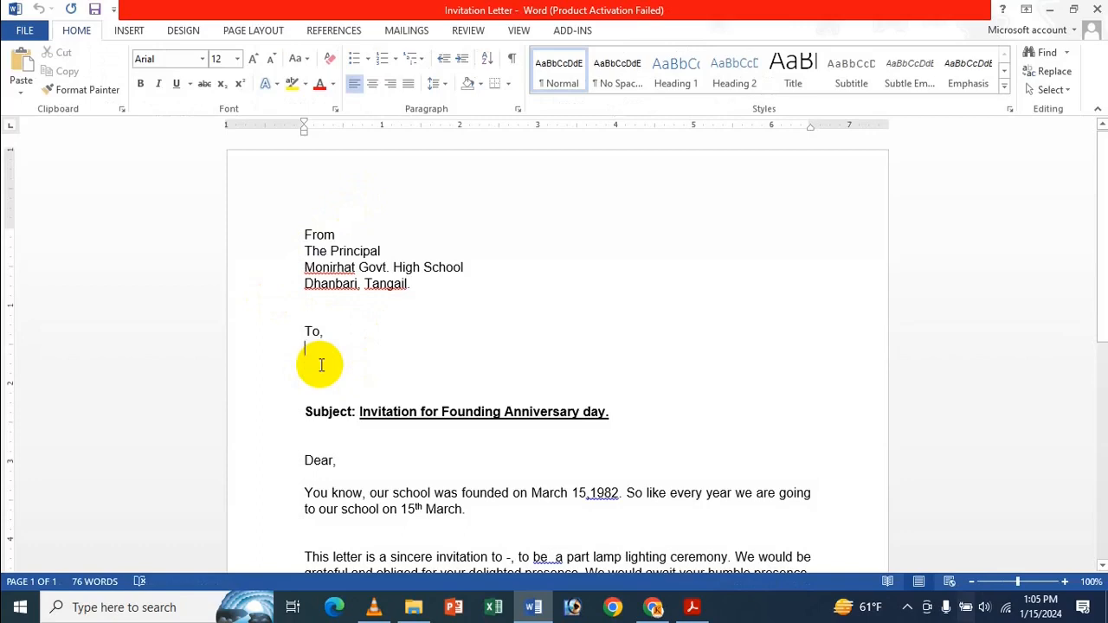
left_click(129, 31)
left_click(403, 30)
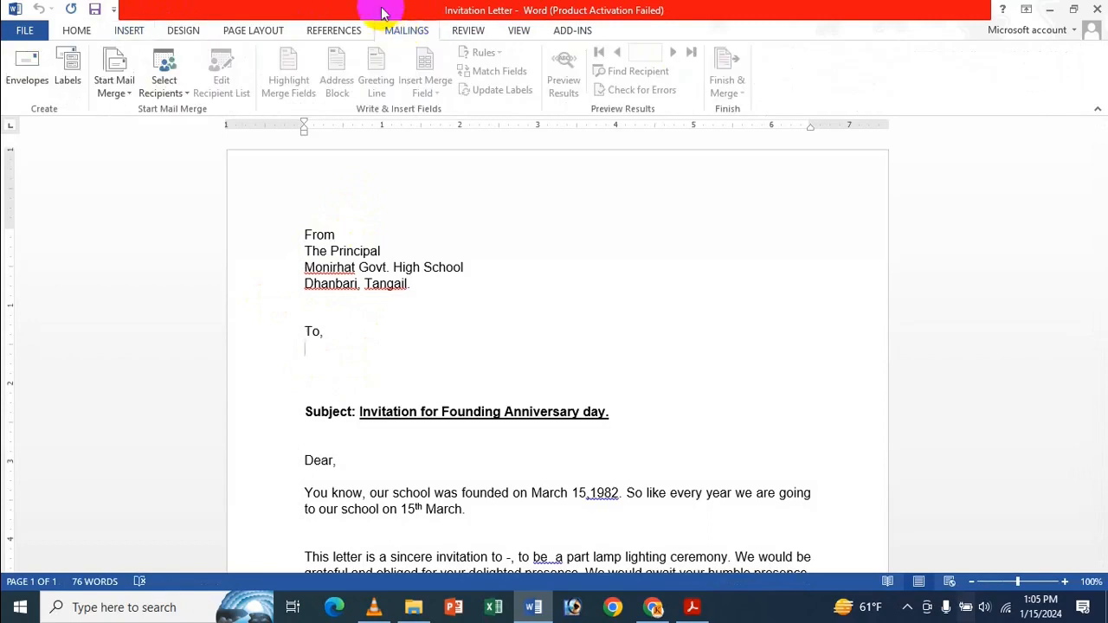
Step: Use the existing Mail Merge List workbook in the Icche Baby Mail merge letter folder as recipients
left_click(183, 86)
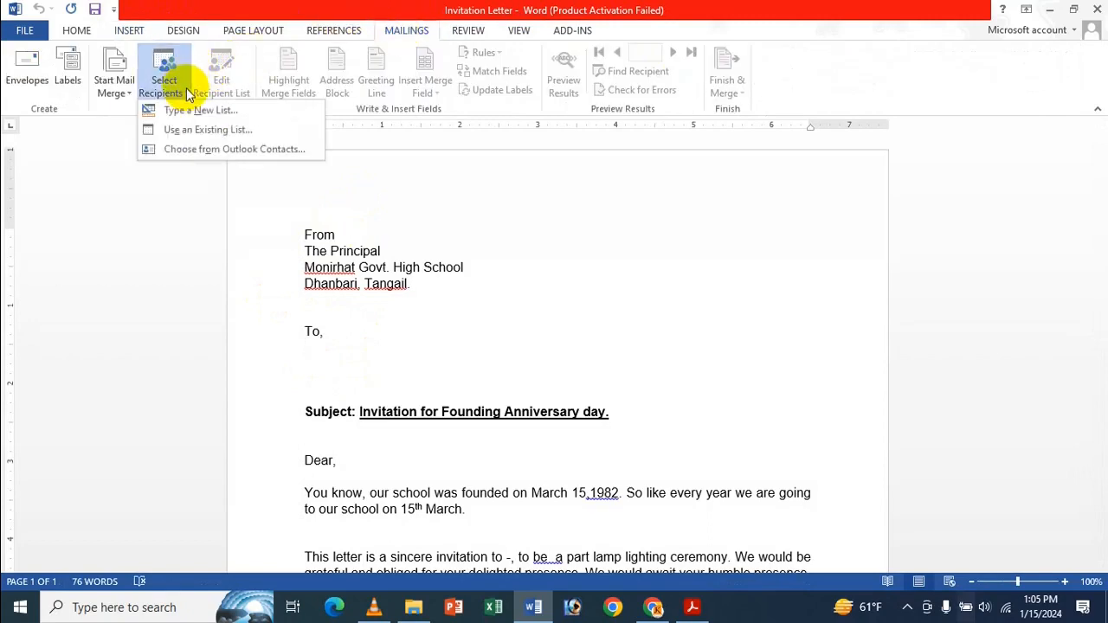
left_click(230, 140)
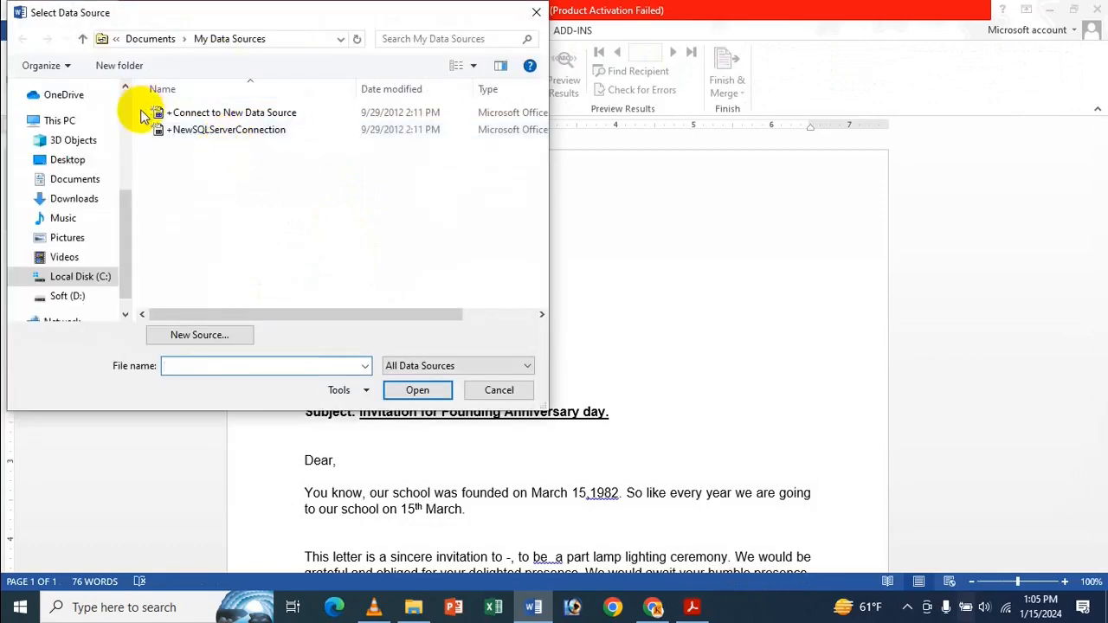
left_click(85, 179)
scroll(231, 169, "down", 3)
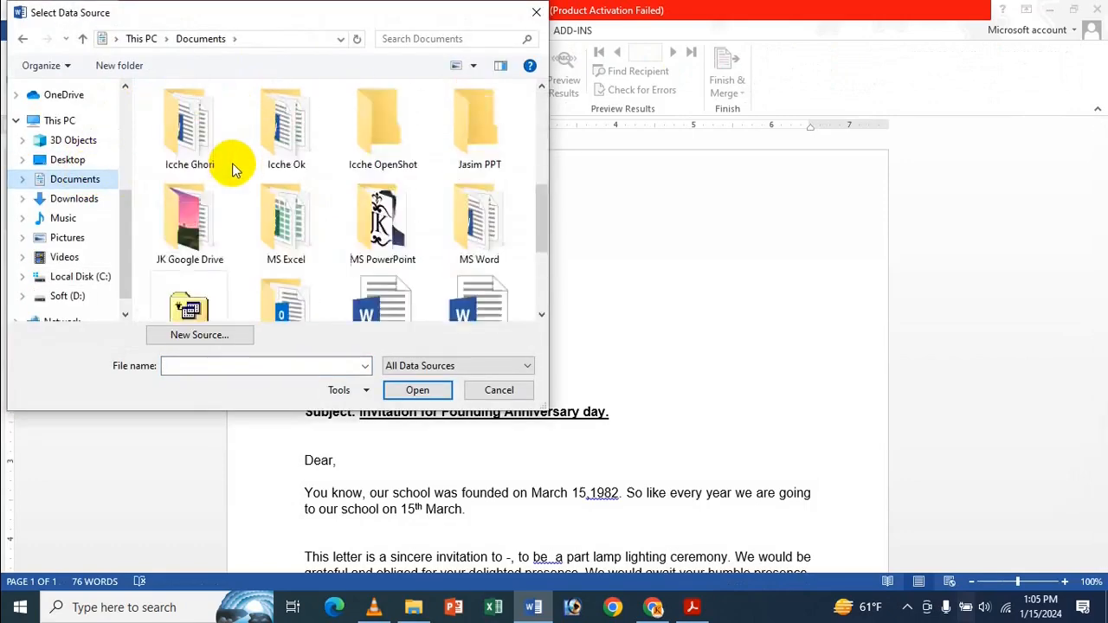
scroll(232, 167, "up", 5)
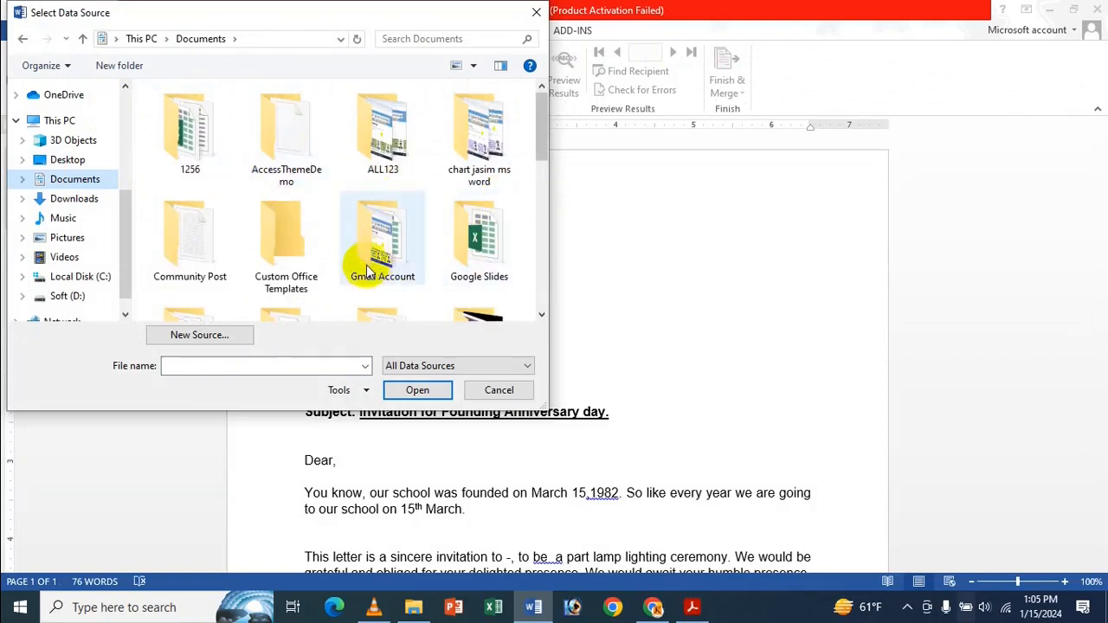
scroll(399, 173, "down", 1)
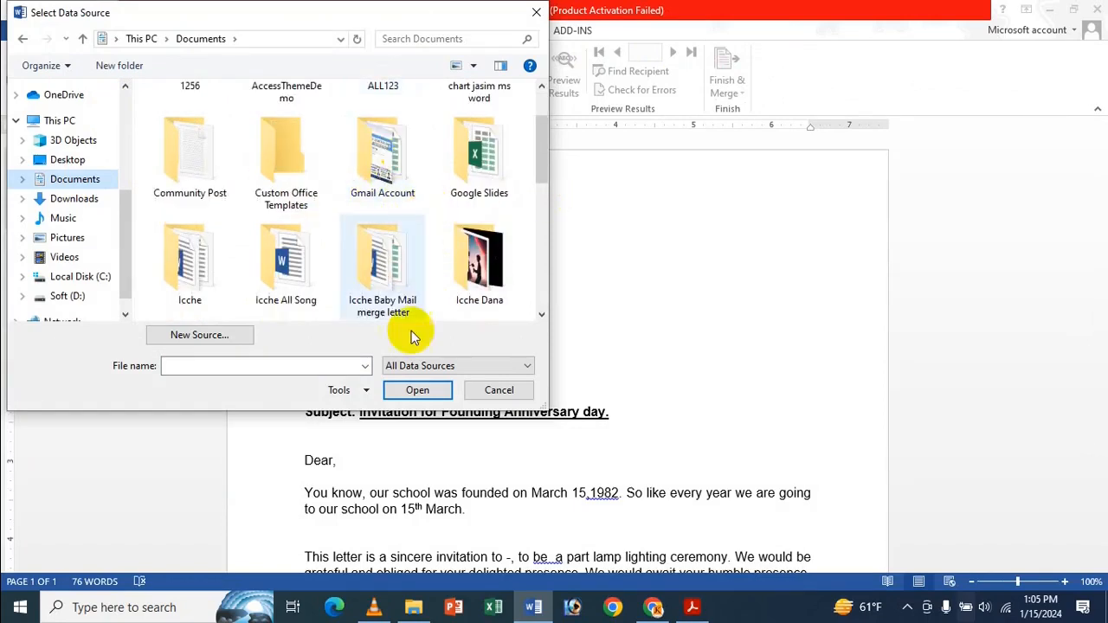
double_click(395, 299)
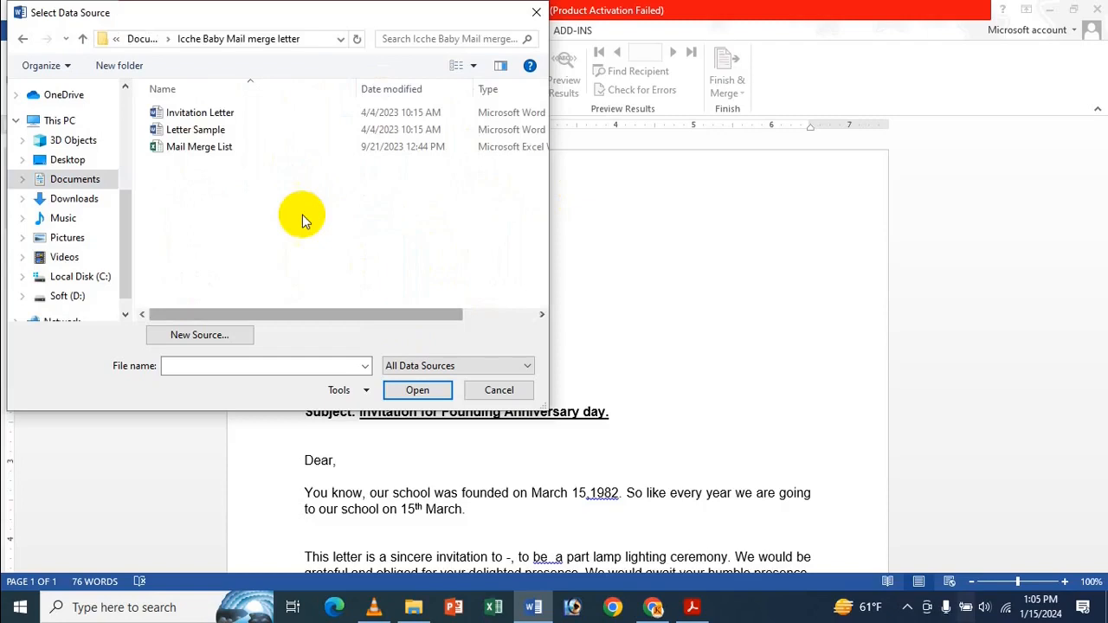
left_click(288, 152)
left_click(417, 391)
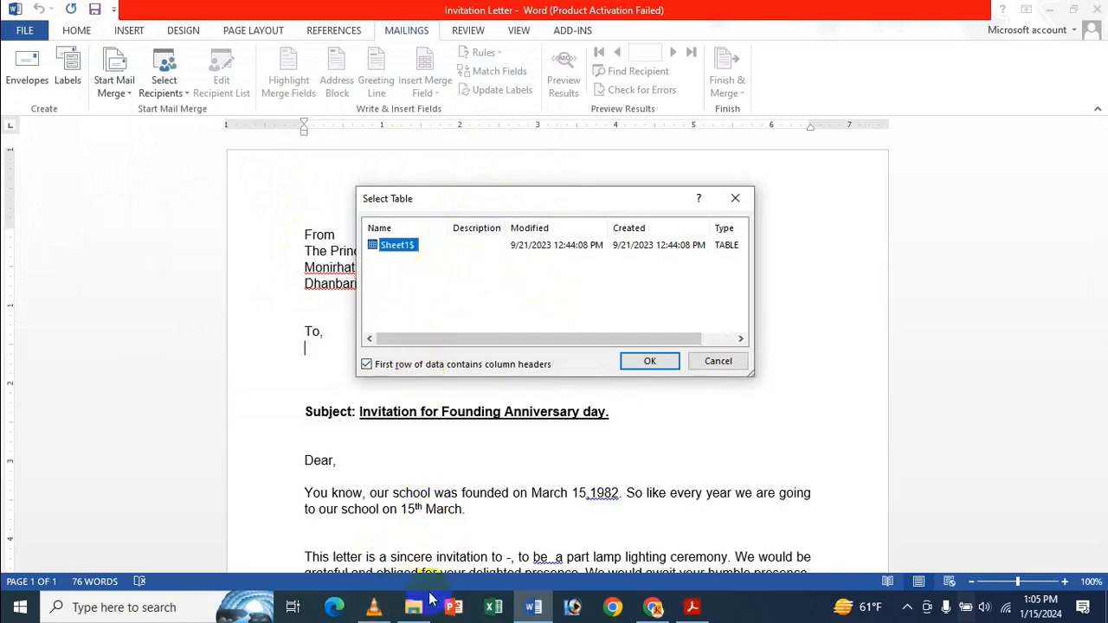
key("alt+Tab")
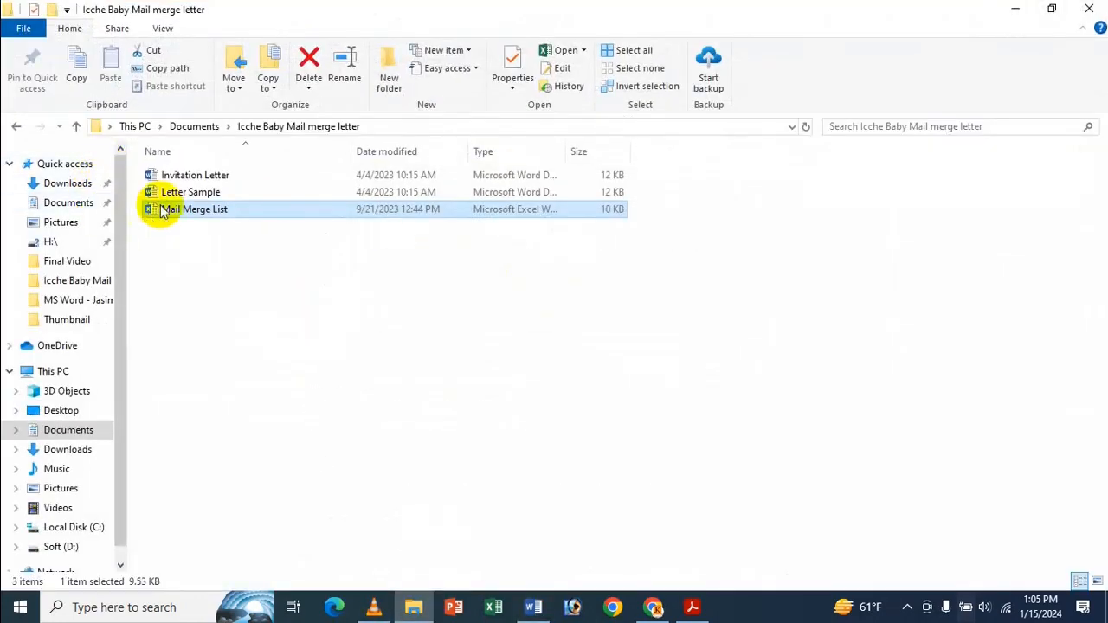
left_click(193, 266)
left_click(195, 218)
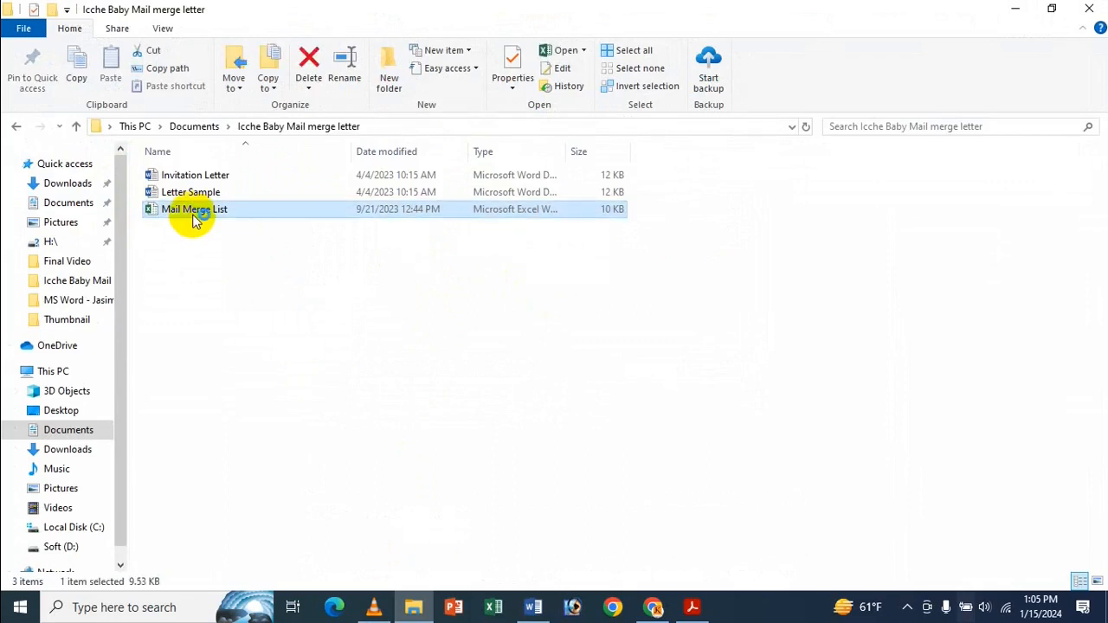
double_click(165, 214)
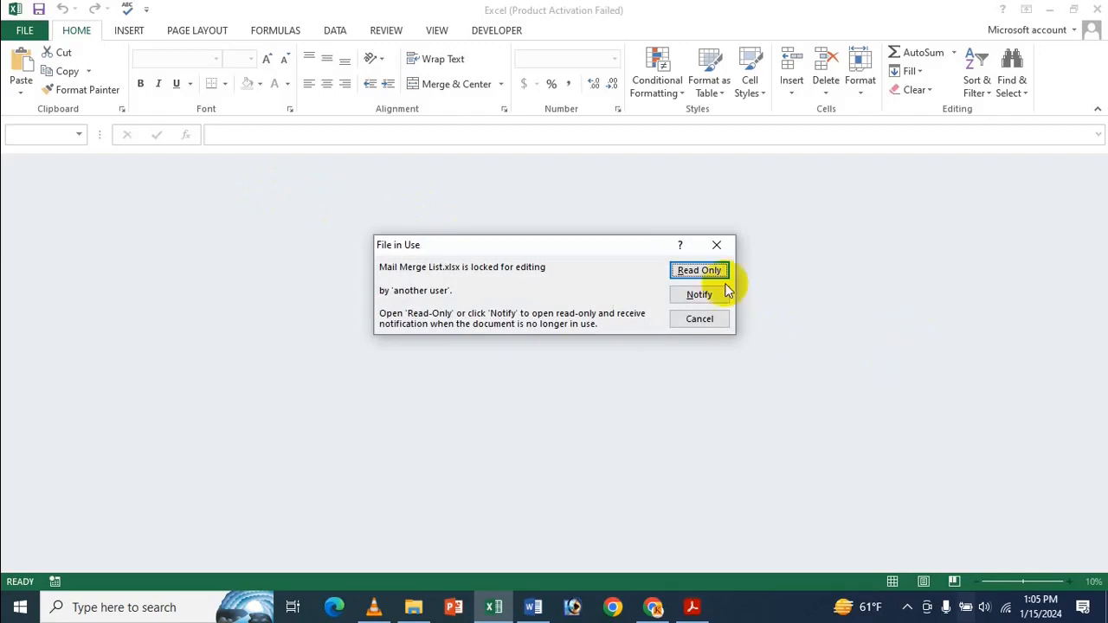
left_click(703, 318)
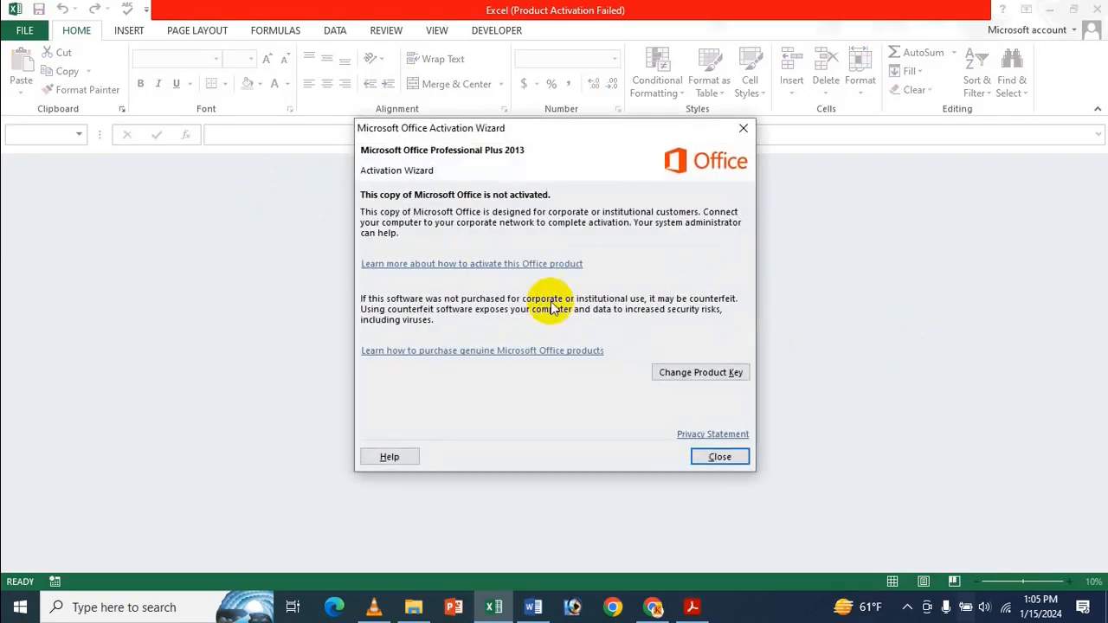
left_click(720, 457)
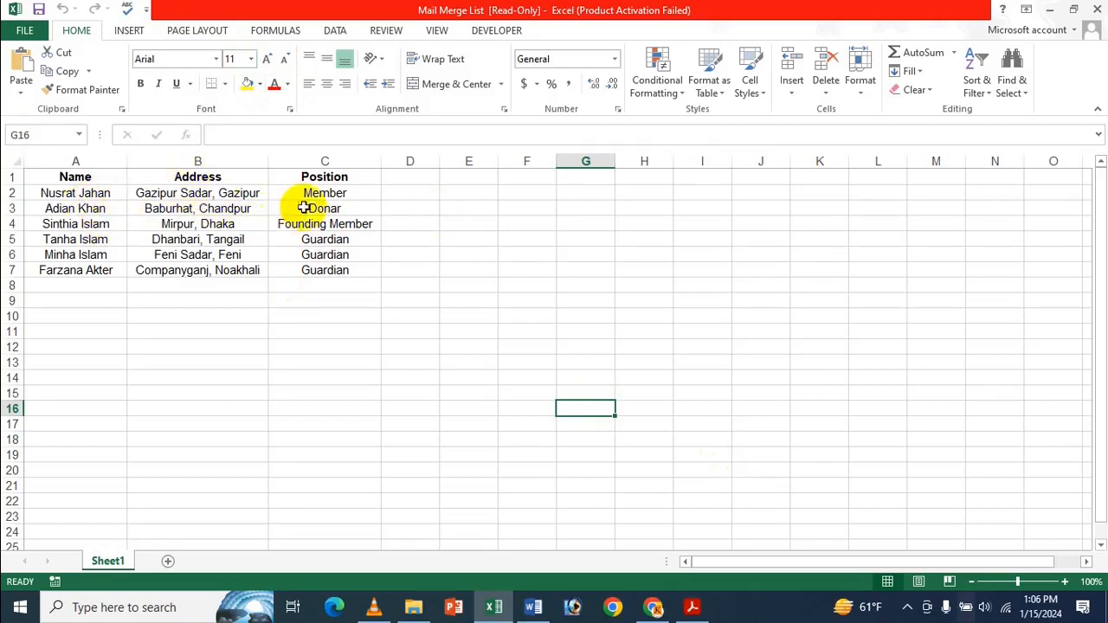
left_click(1097, 8)
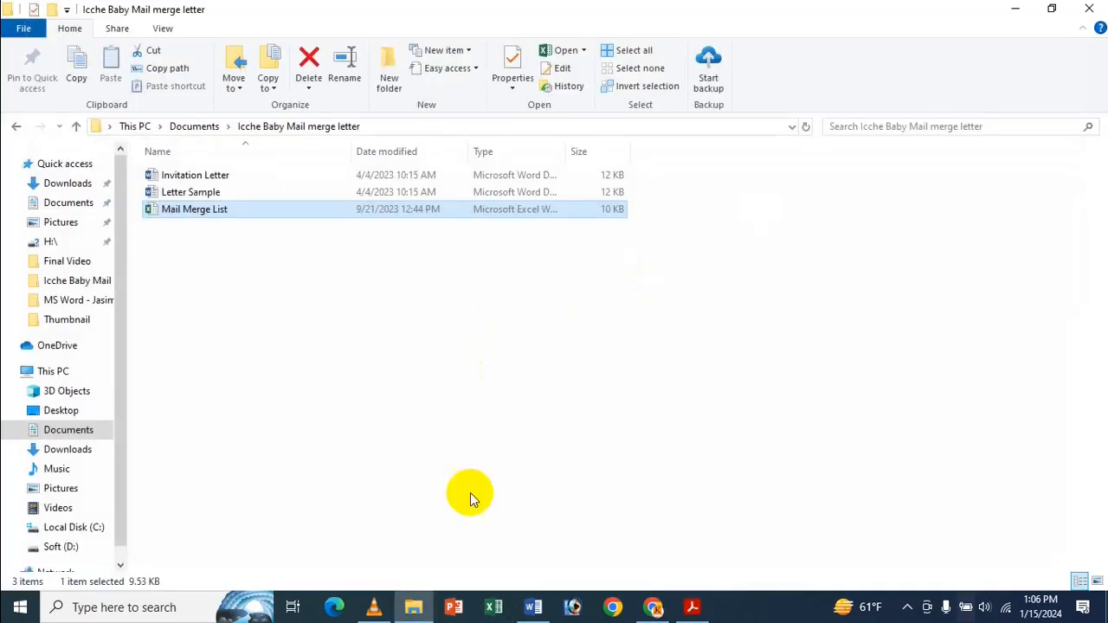
left_click(533, 607)
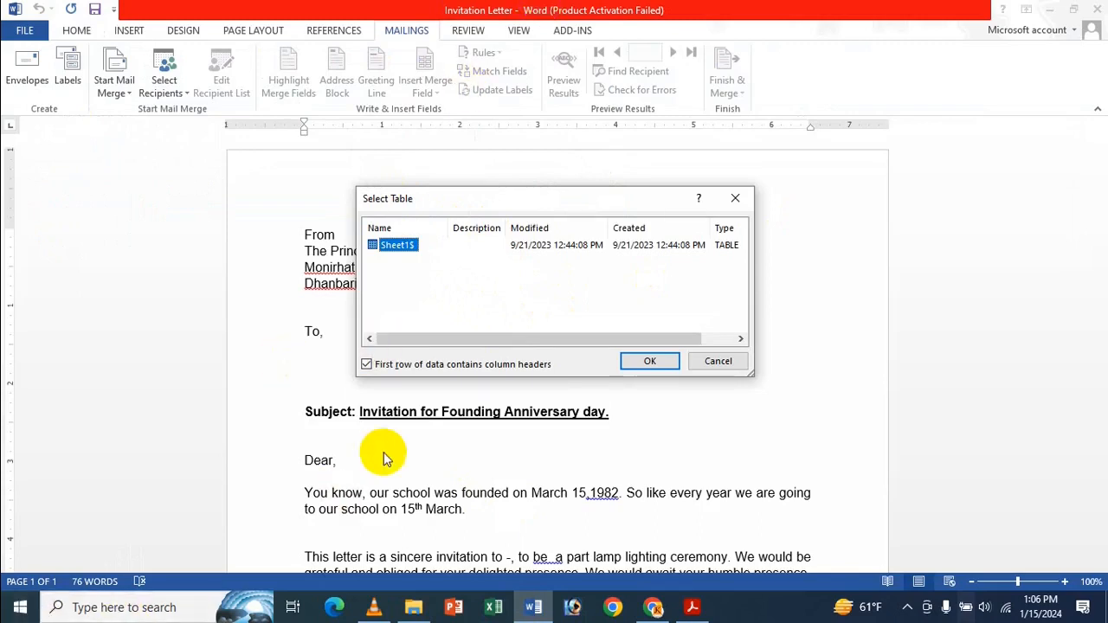
Step: Confirm the Sheet1$ table and insert «Name» and «Address» on separate lines under 'To,'
left_click(673, 364)
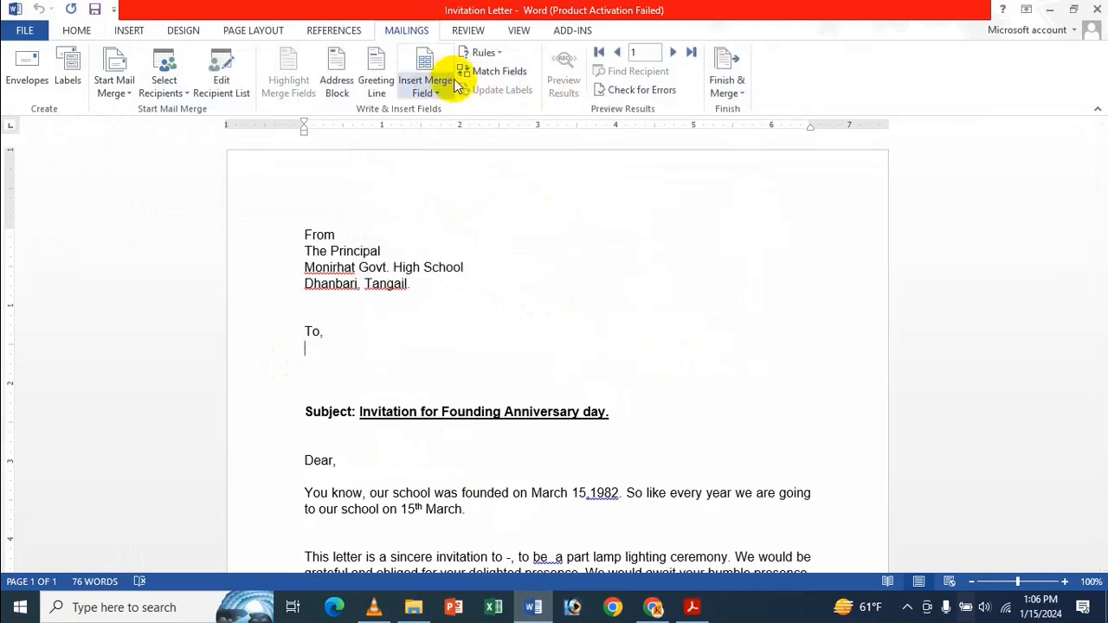
left_click(424, 93)
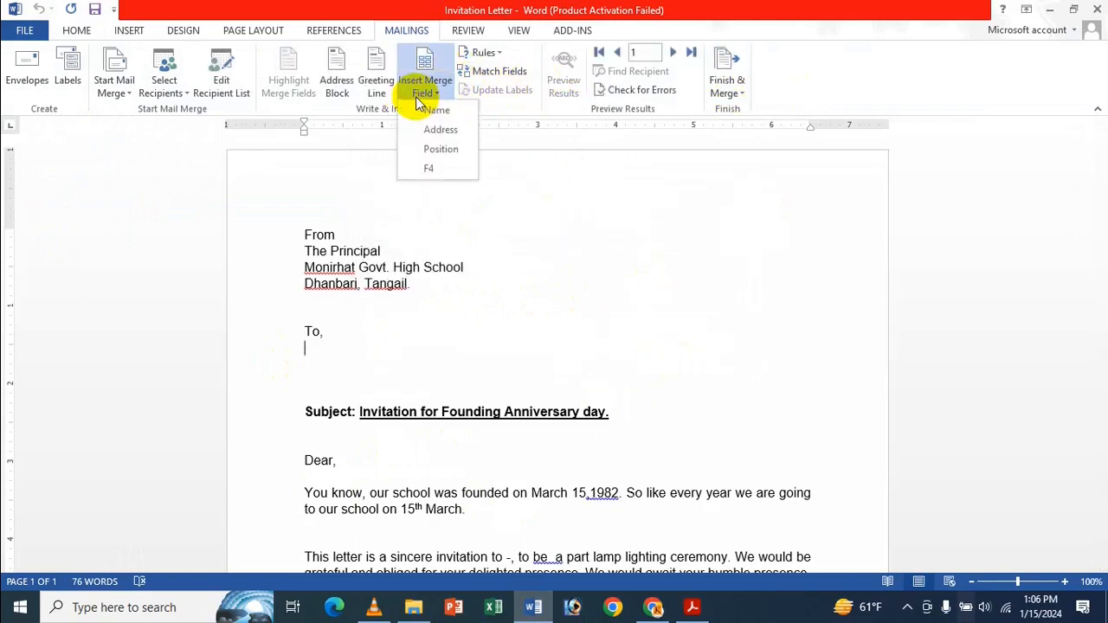
left_click(440, 112)
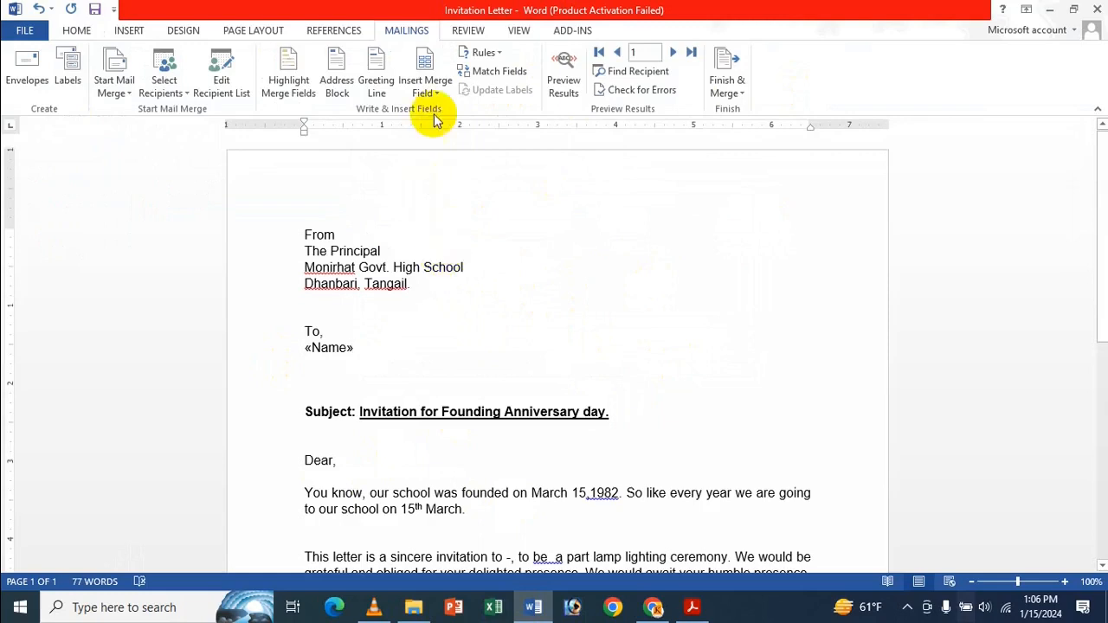
key("Return")
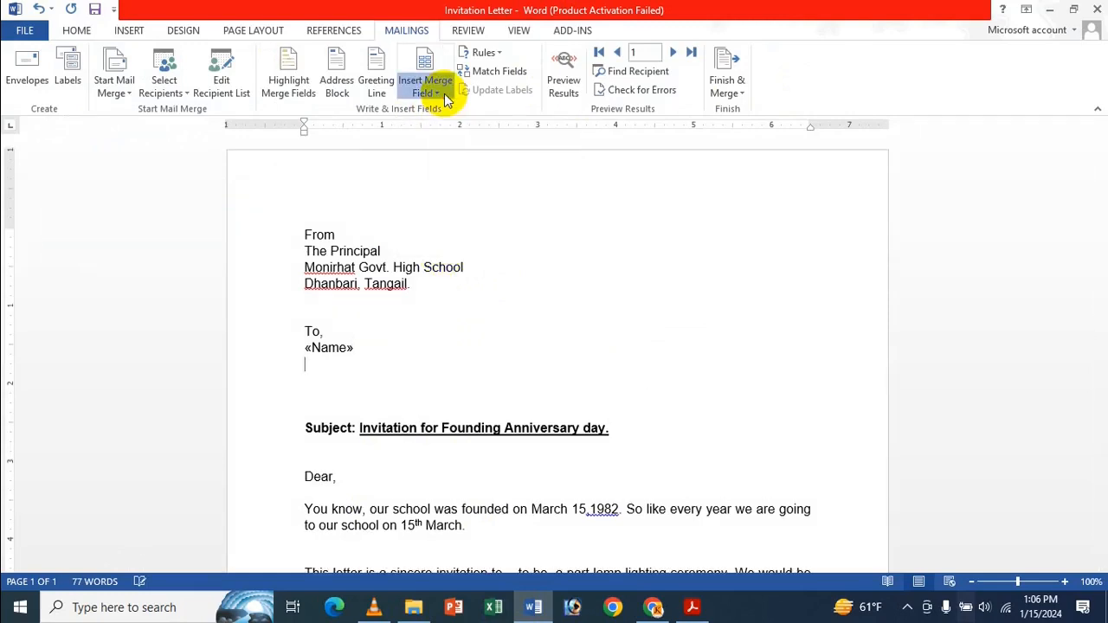
left_click(442, 93)
left_click(464, 138)
key("Return")
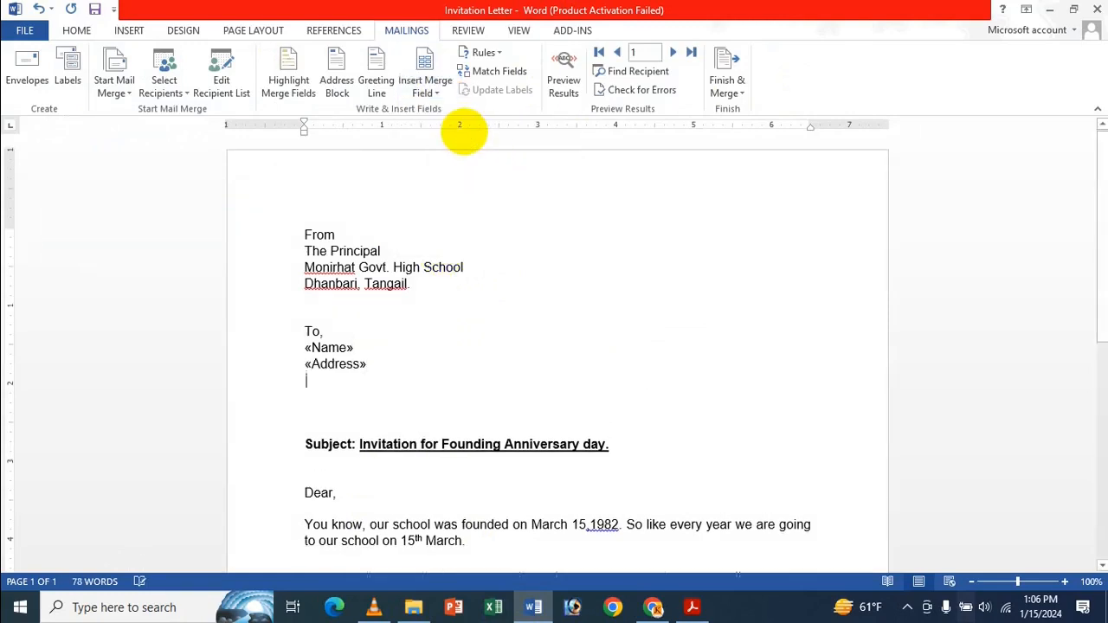
left_click(437, 91)
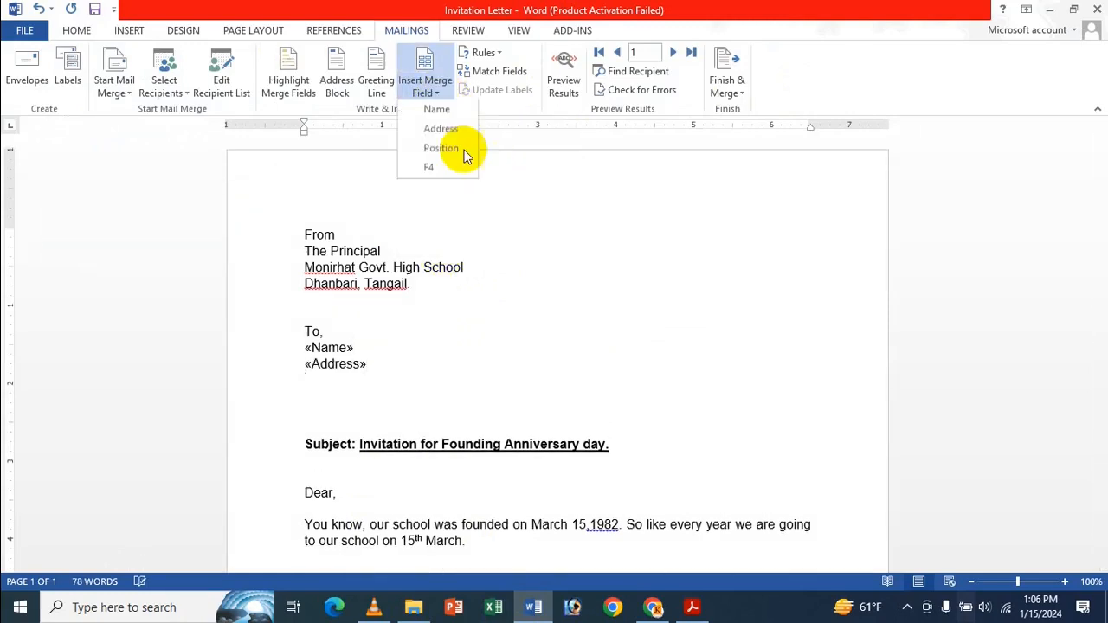
left_click(403, 395)
key("BackSpace")
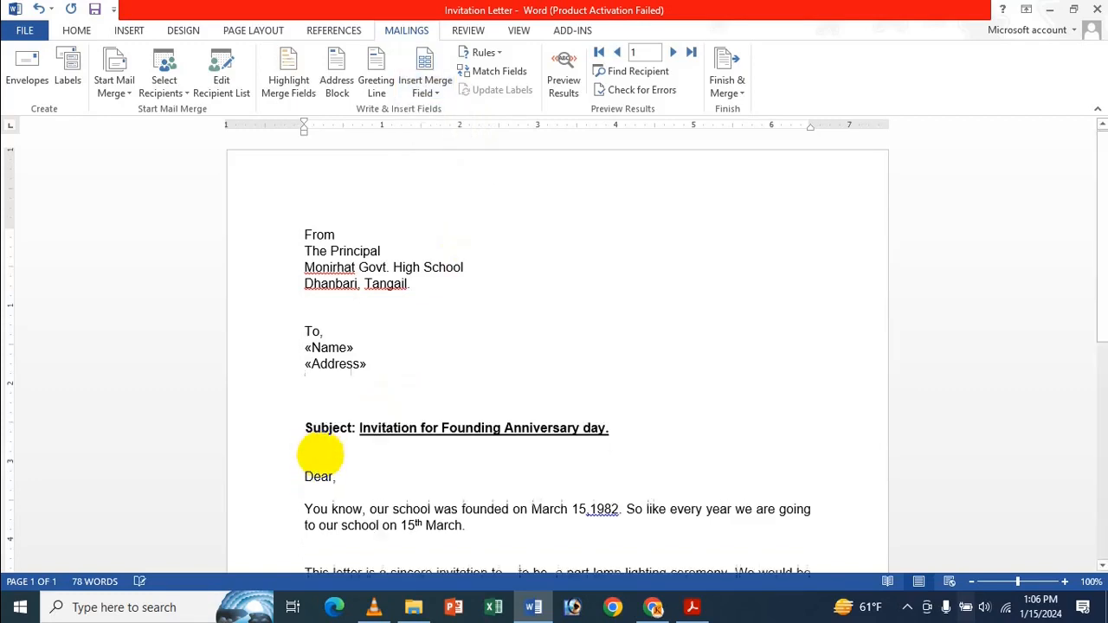
Step: Insert the «Position» merge field after 'Dear,'
left_click(346, 476)
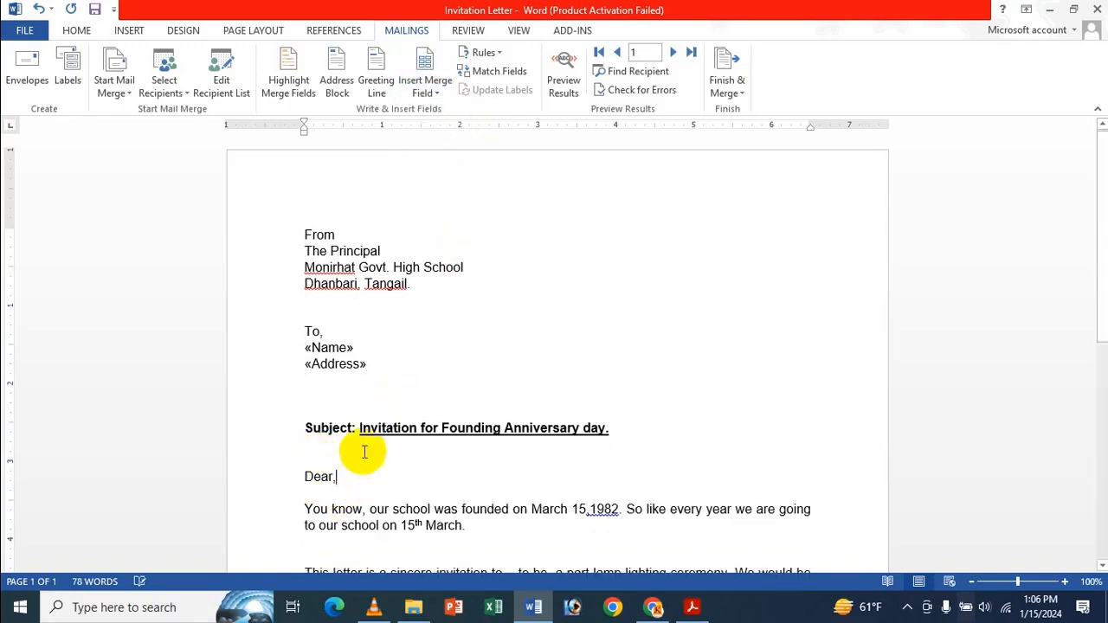
left_click(431, 87)
left_click(443, 149)
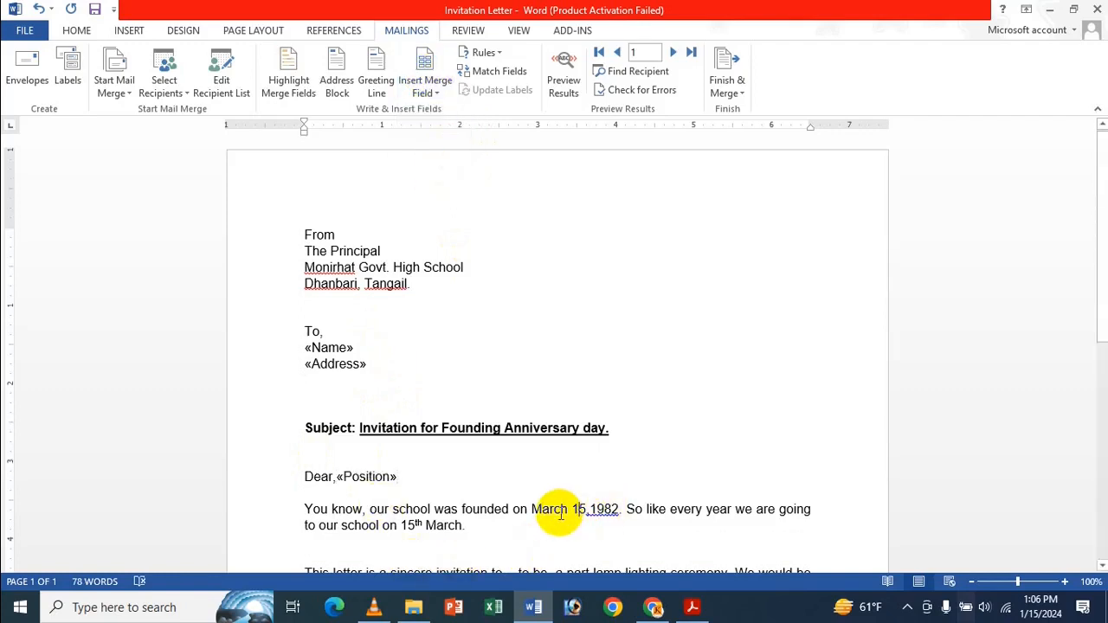
scroll(489, 523, "down", 1)
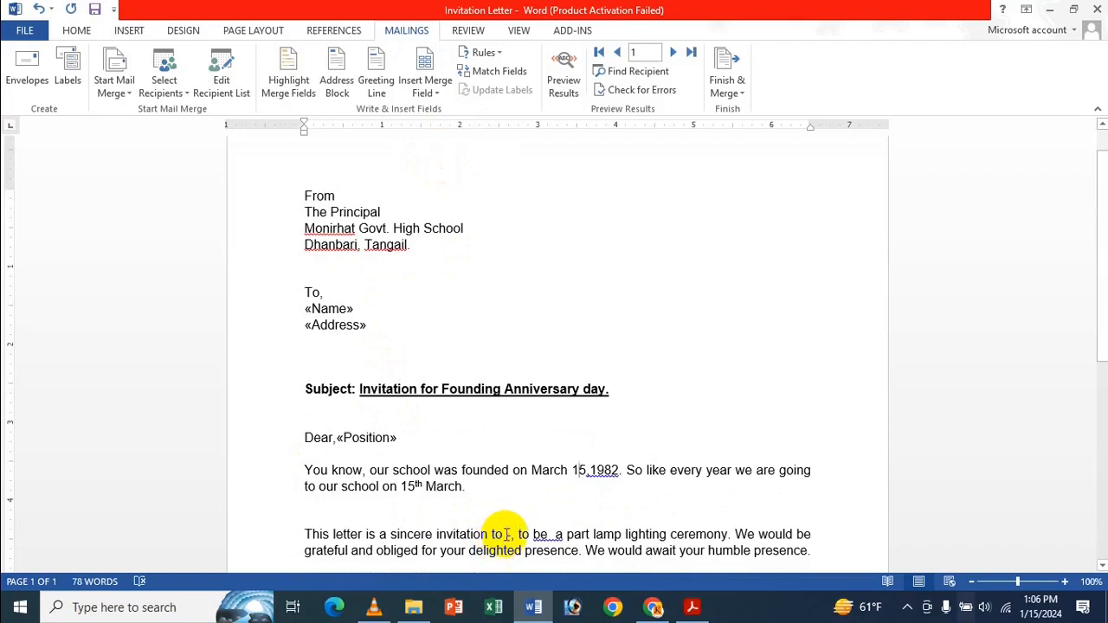
left_click(506, 534)
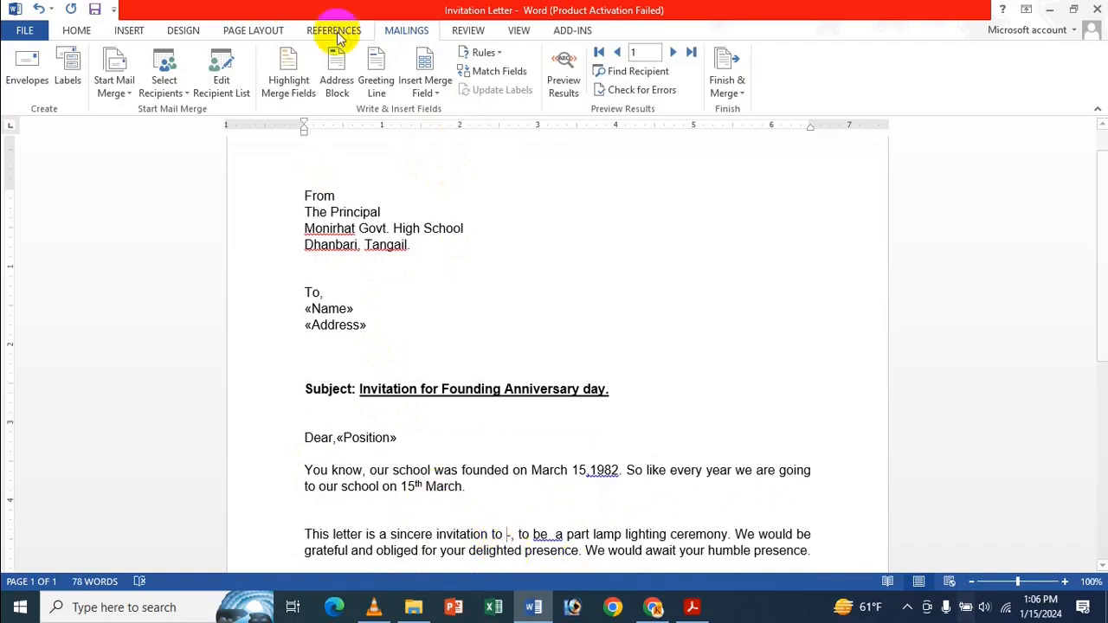
Step: Insert a «Name» field after 'a sincere invitation to' and make it bold
left_click(424, 90)
left_click(451, 110)
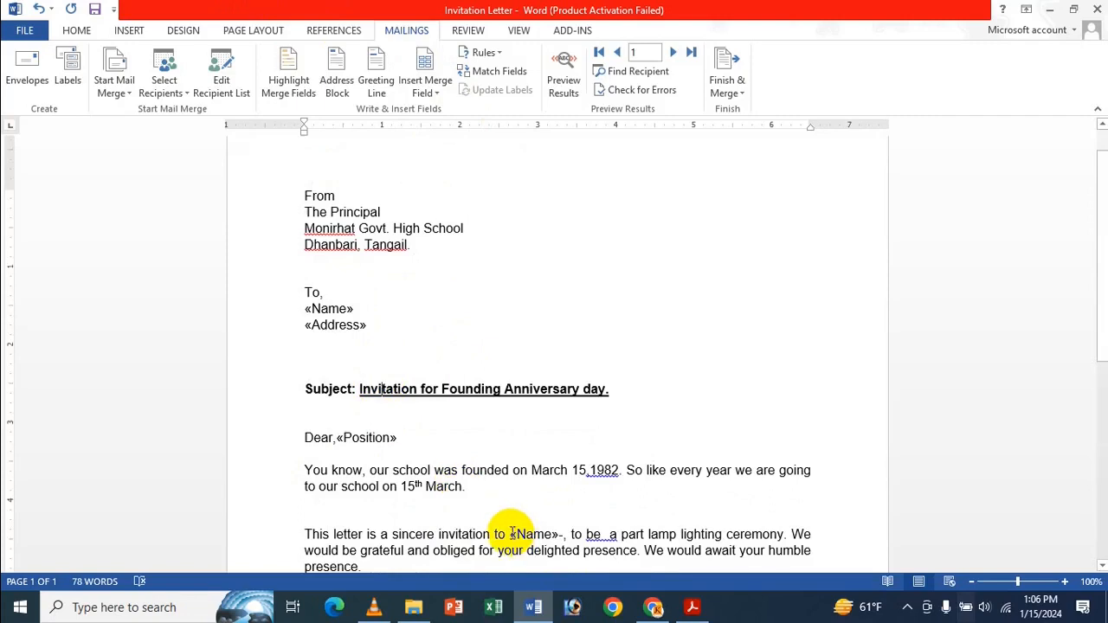
left_click_drag(511, 532, 552, 534)
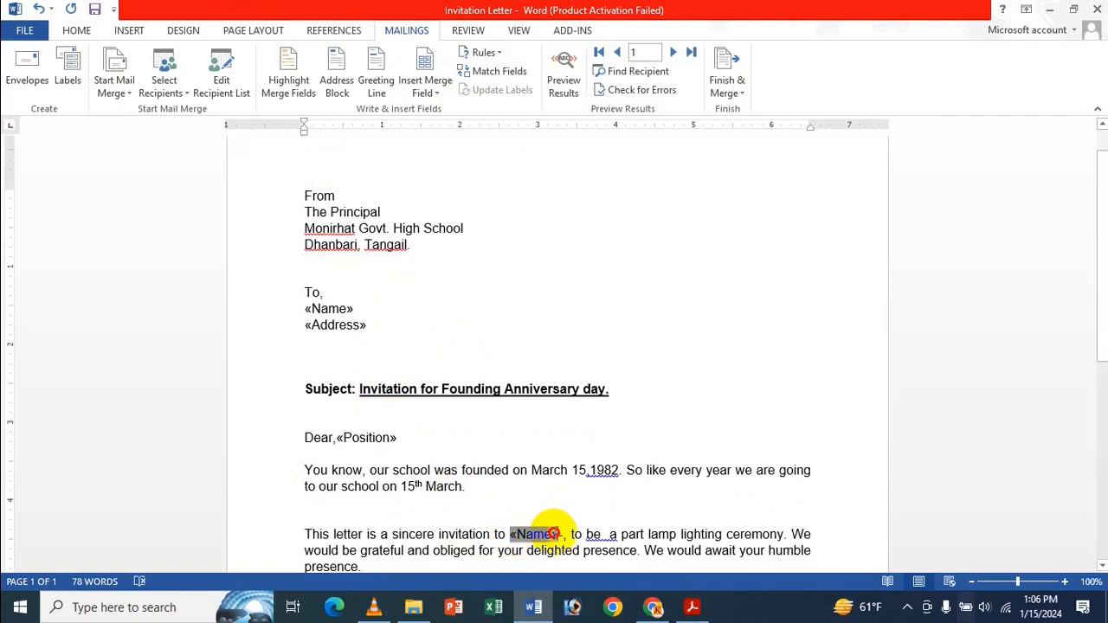
left_click(76, 31)
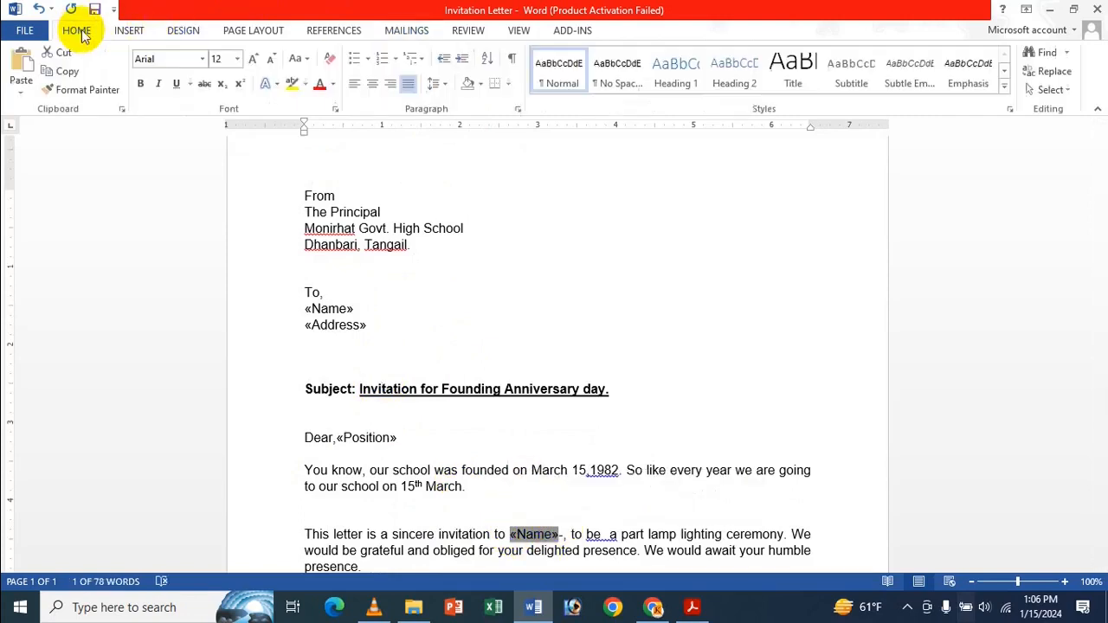
left_click(139, 86)
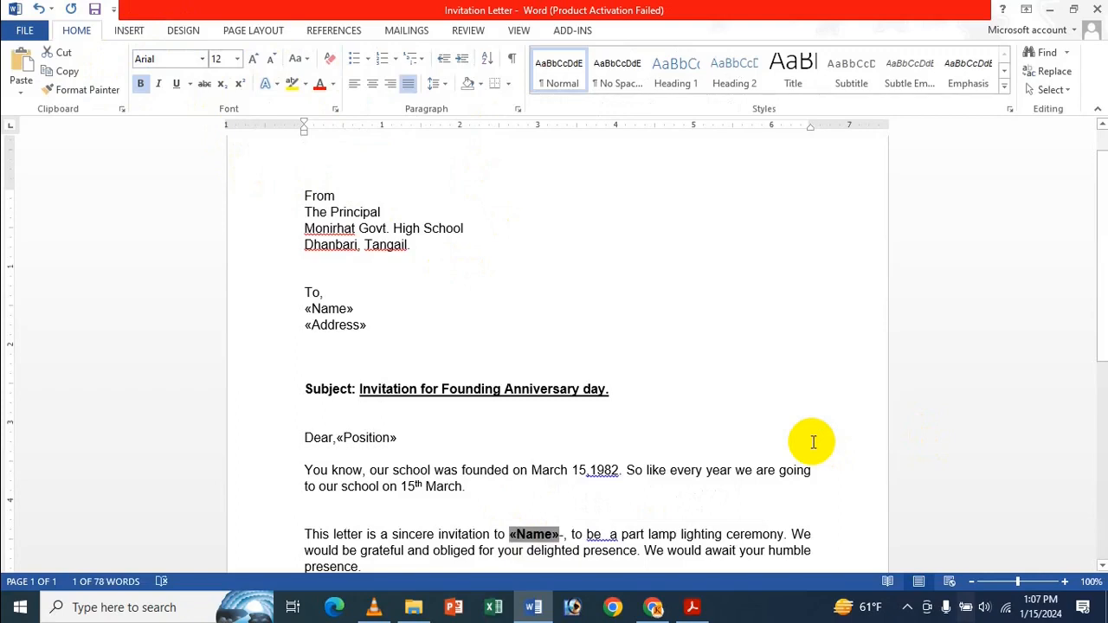
left_click(499, 308)
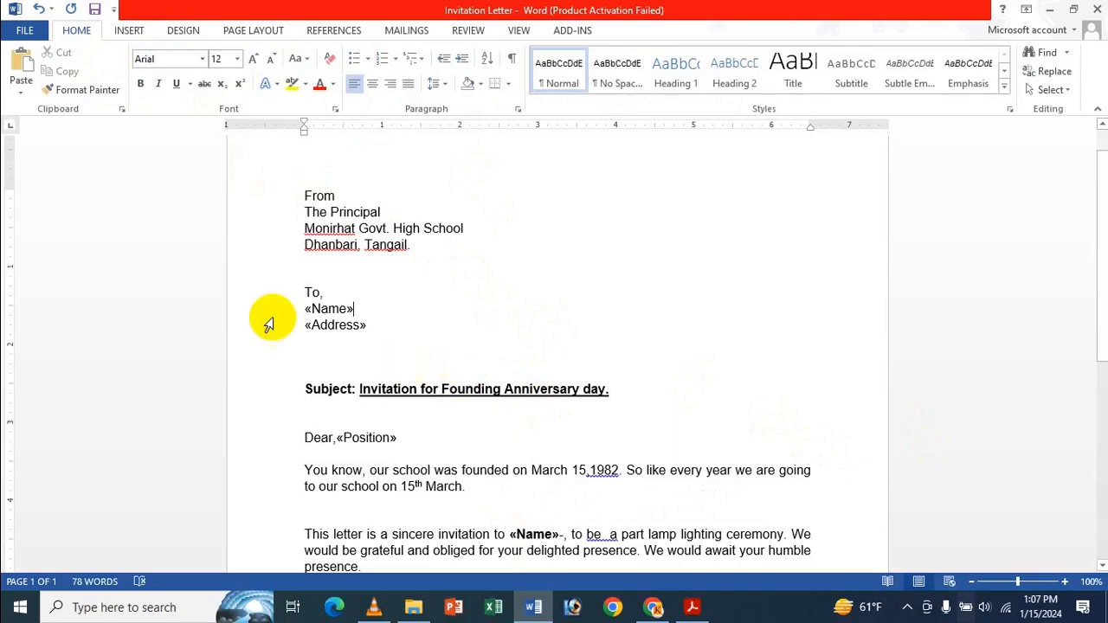
scroll(342, 234, "up", 1)
scroll(342, 235, "down", 2)
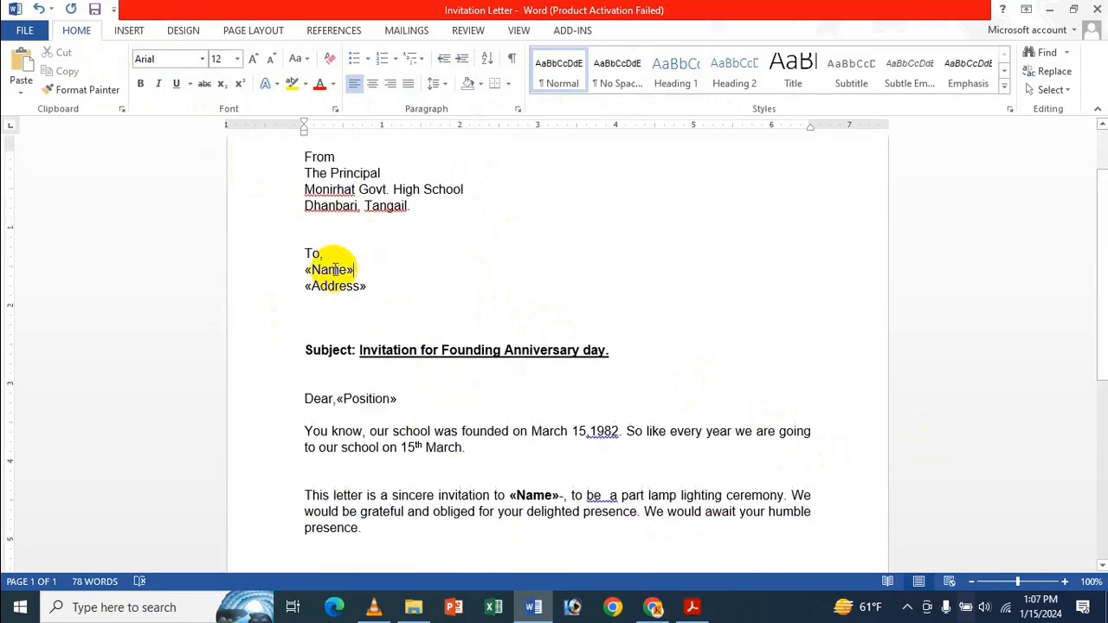
left_click(329, 269)
left_click(406, 30)
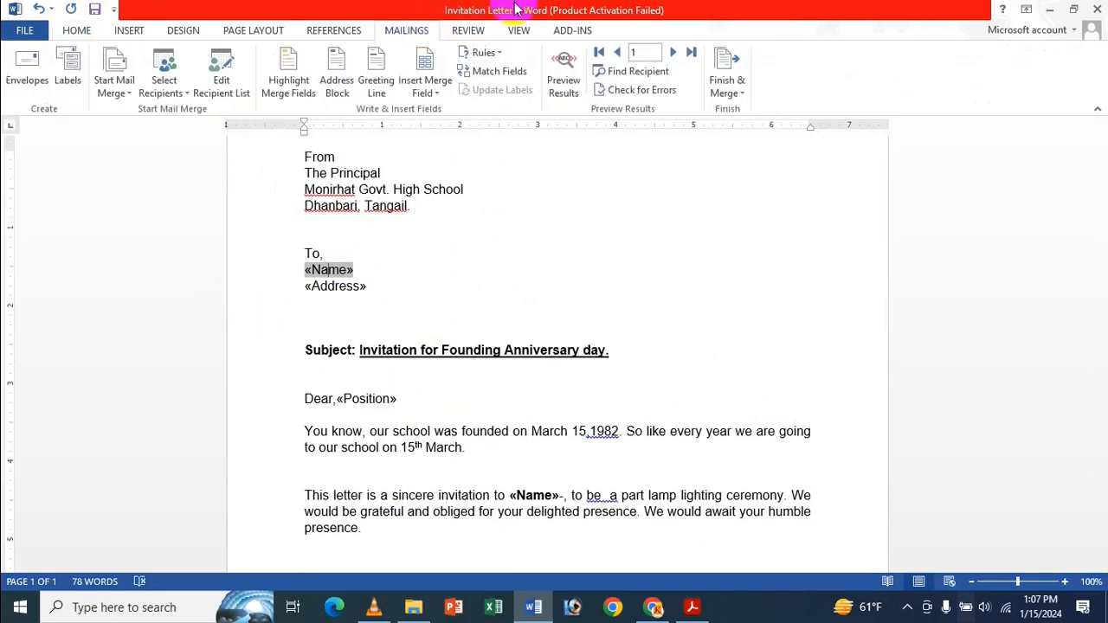
Step: Preview the merged data, stepping forward four records, to the last, then back to record 1
left_click(564, 74)
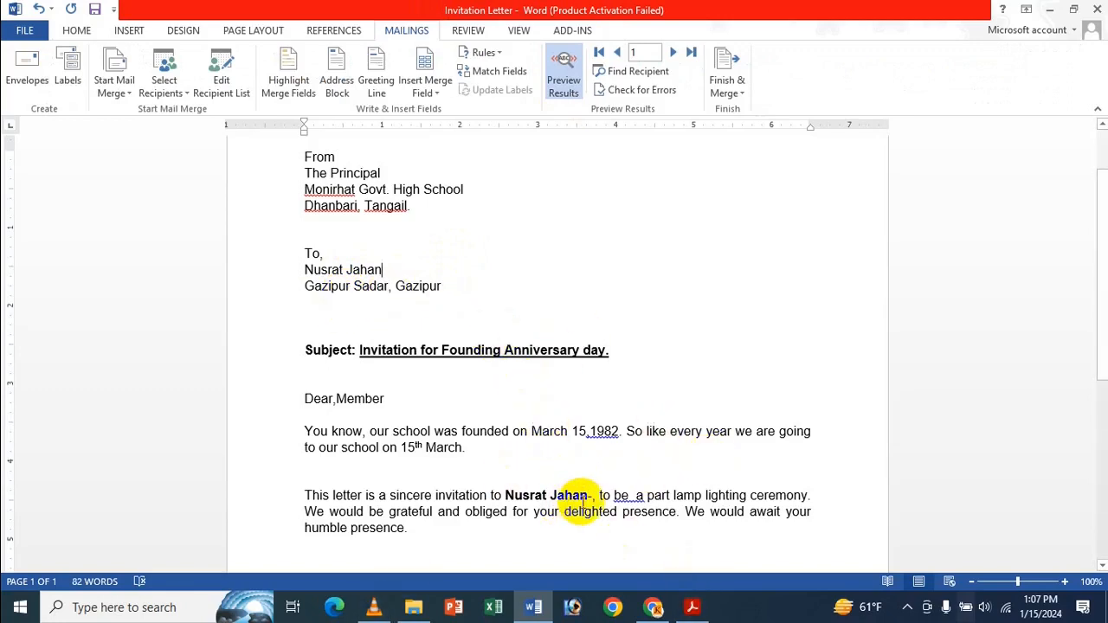
left_click(674, 53)
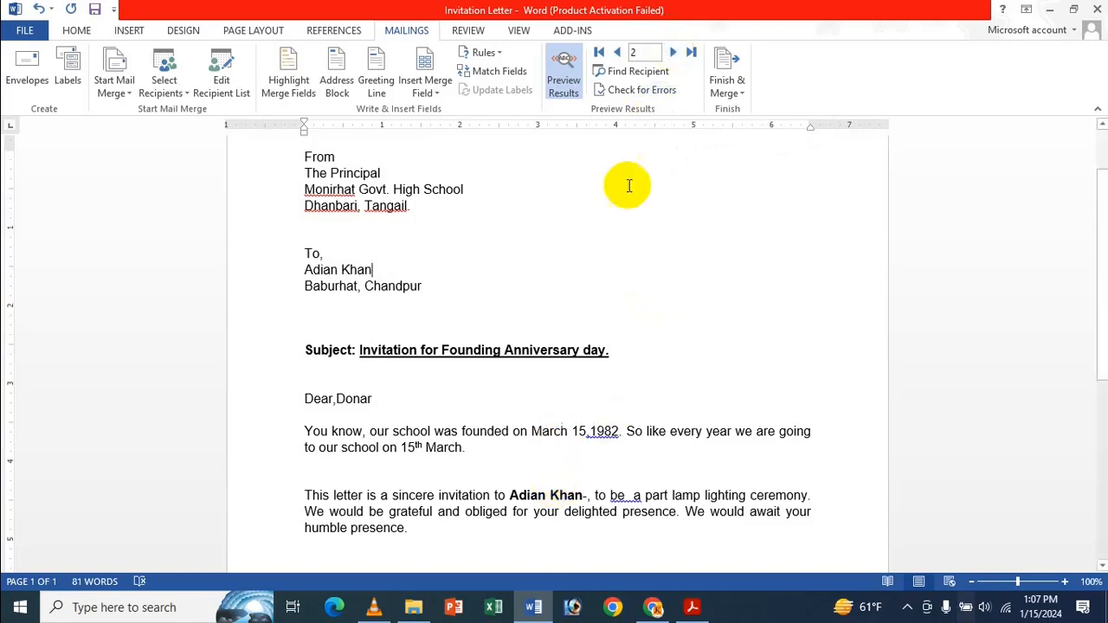
left_click(676, 51)
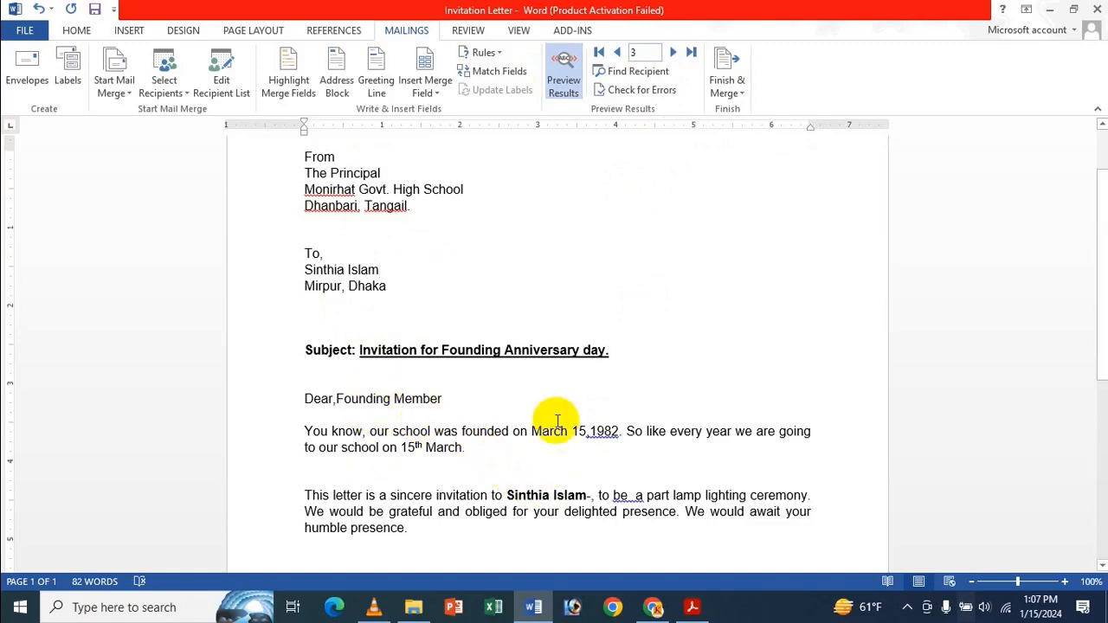
left_click(676, 52)
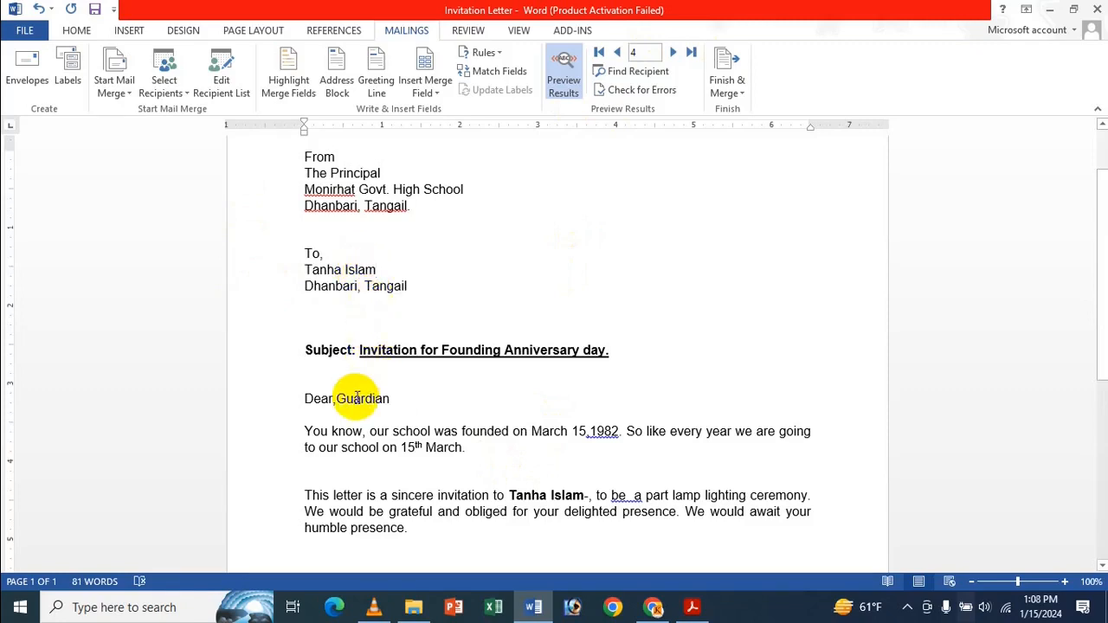
left_click(669, 55)
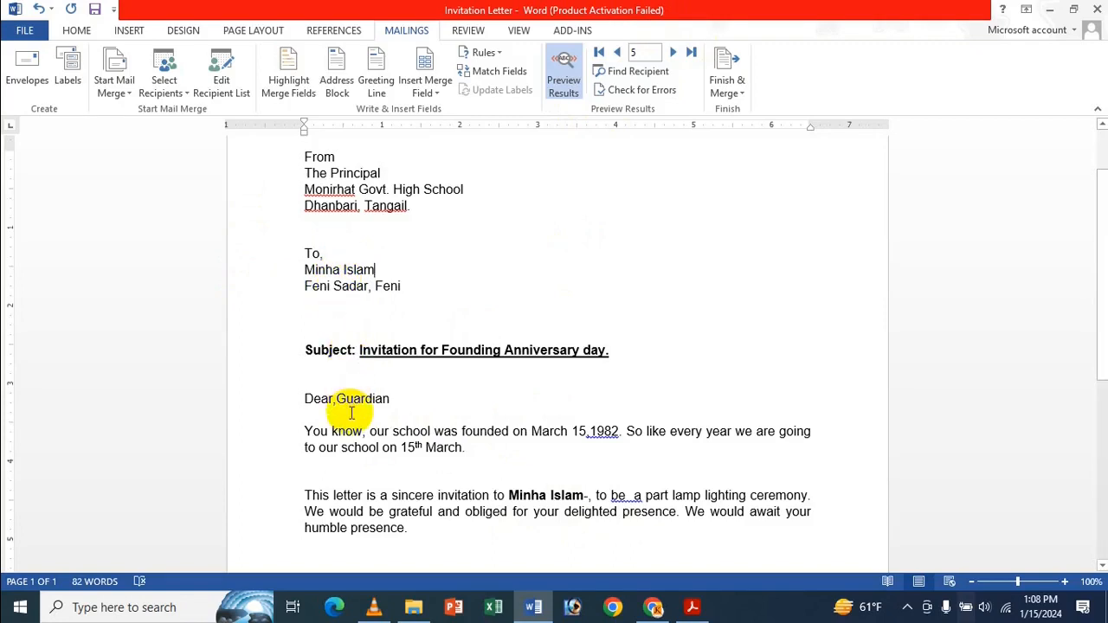
left_click(692, 54)
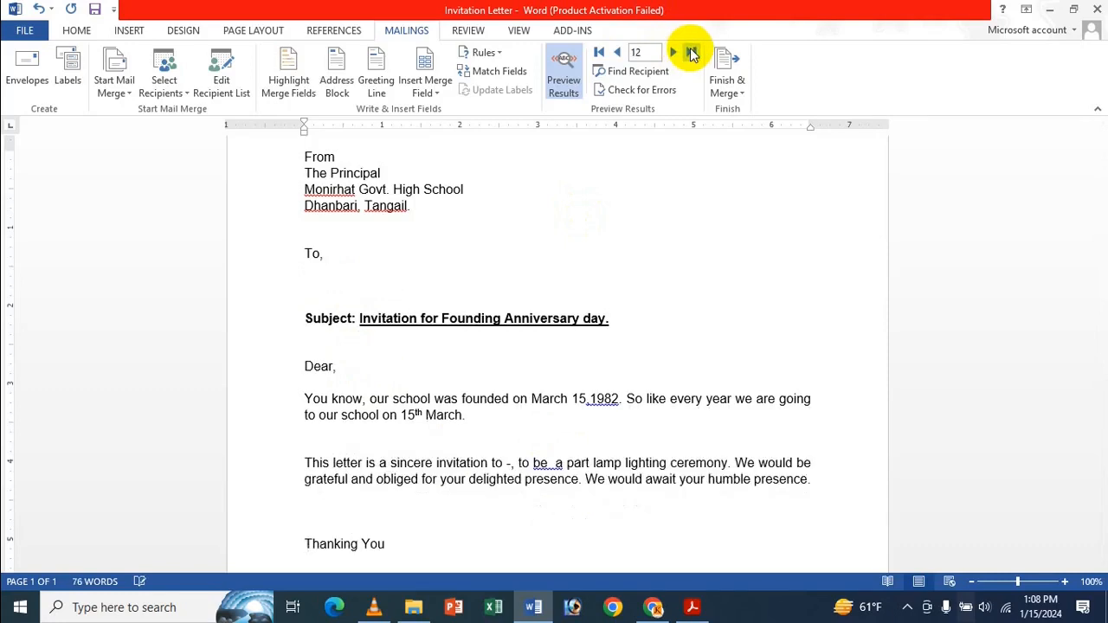
left_click(603, 53)
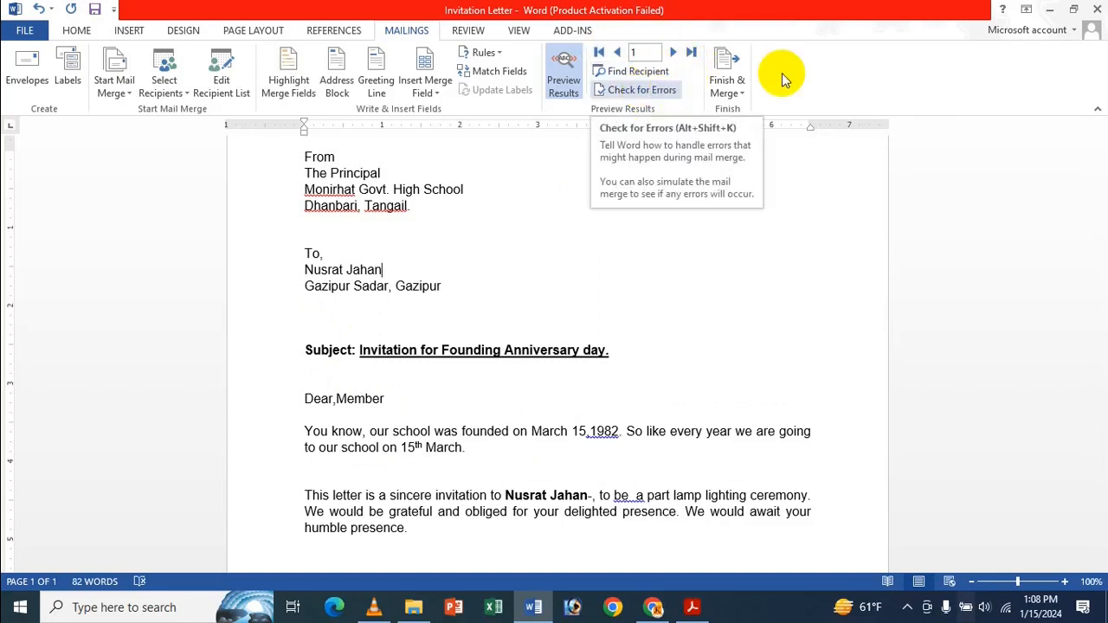
left_click(727, 76)
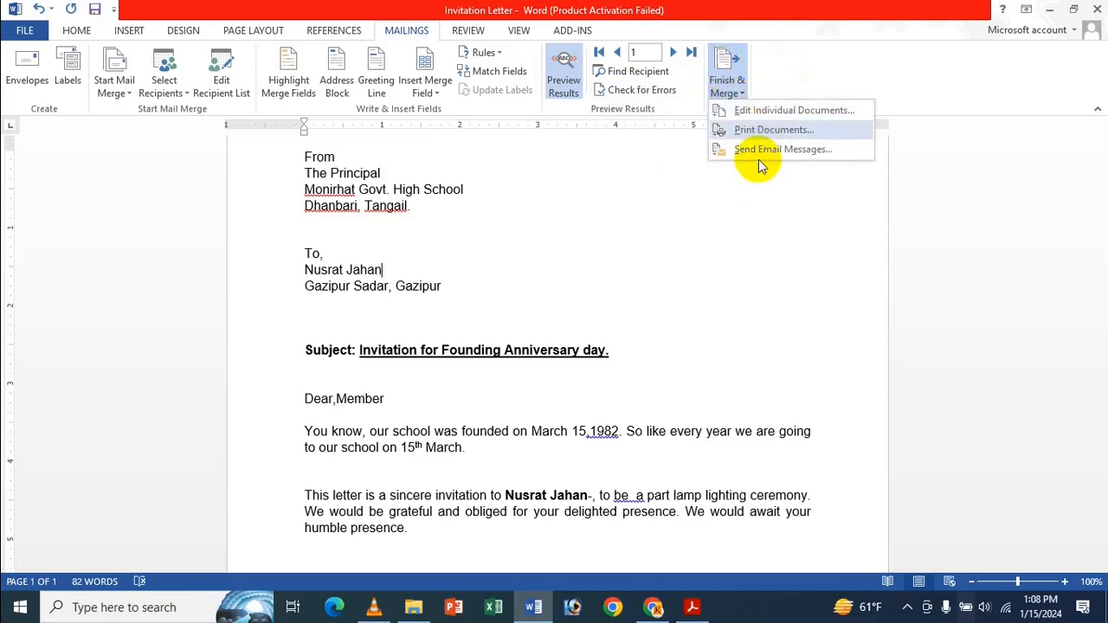
Step: Merge all records into individual documents and review the 12-page Letters2 result
left_click(779, 109)
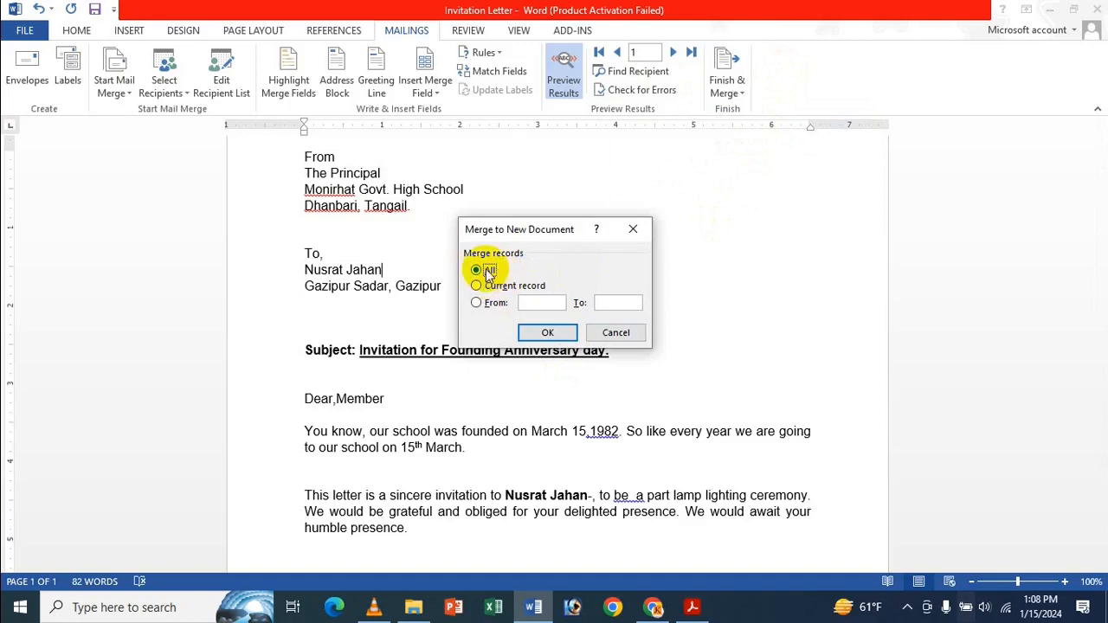
left_click(547, 334)
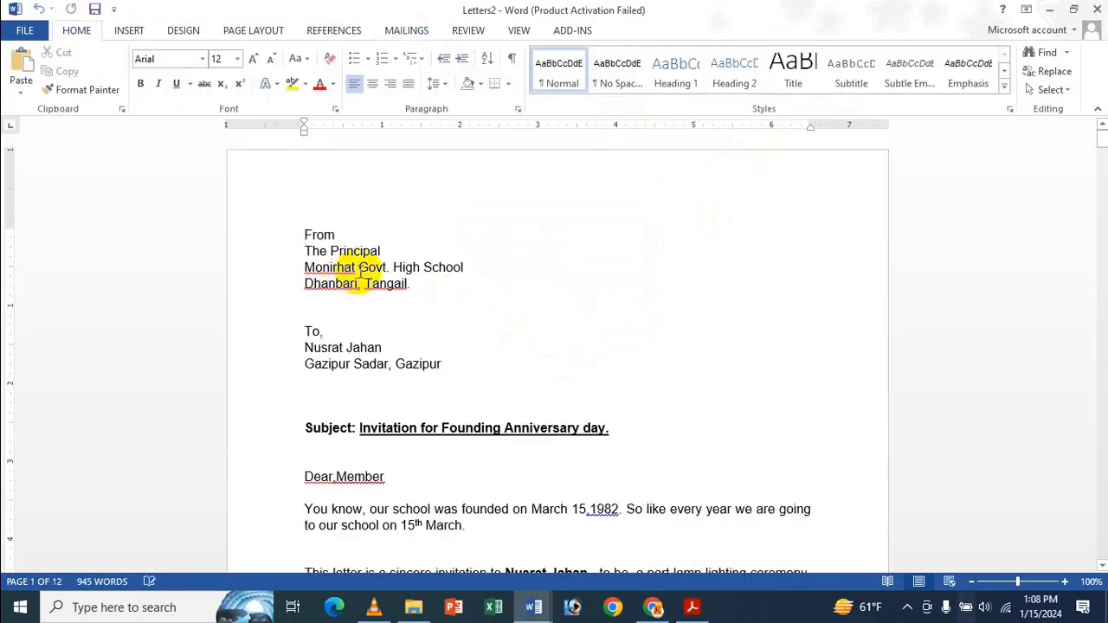
scroll(375, 346, "down", 1)
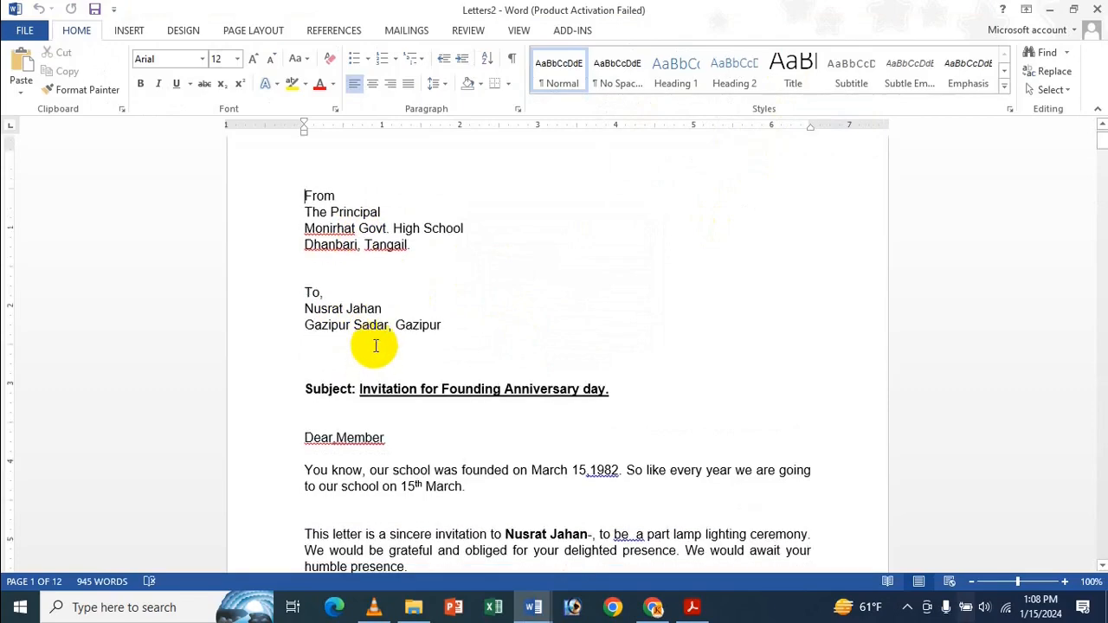
scroll(376, 347, "down", 1)
scroll(368, 294, "down", 6)
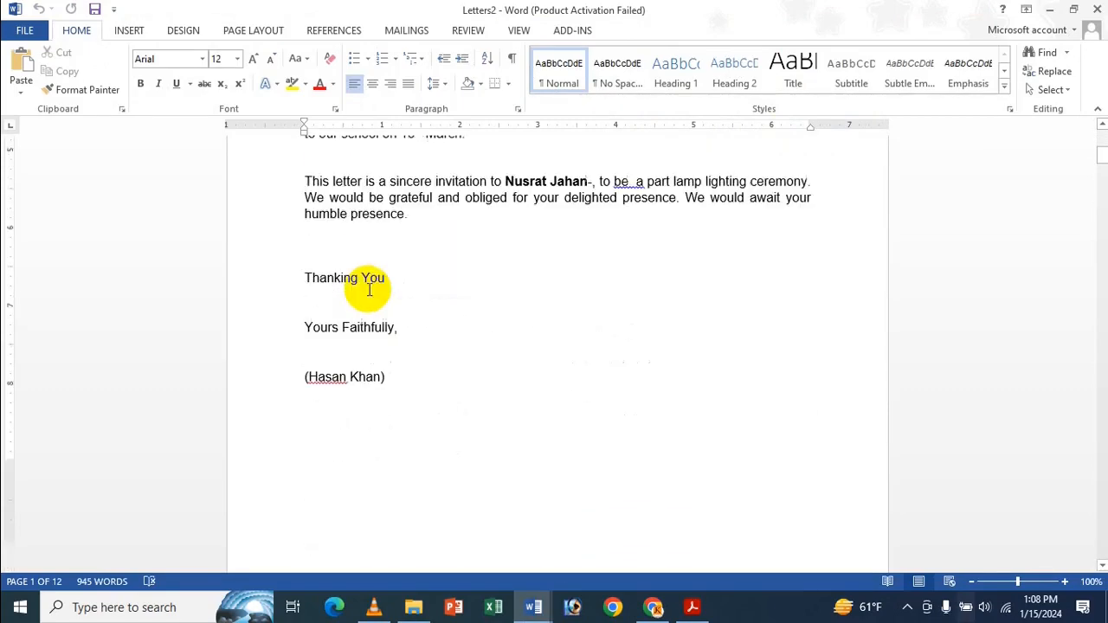
scroll(370, 290, "down", 12)
scroll(353, 277, "up", 2)
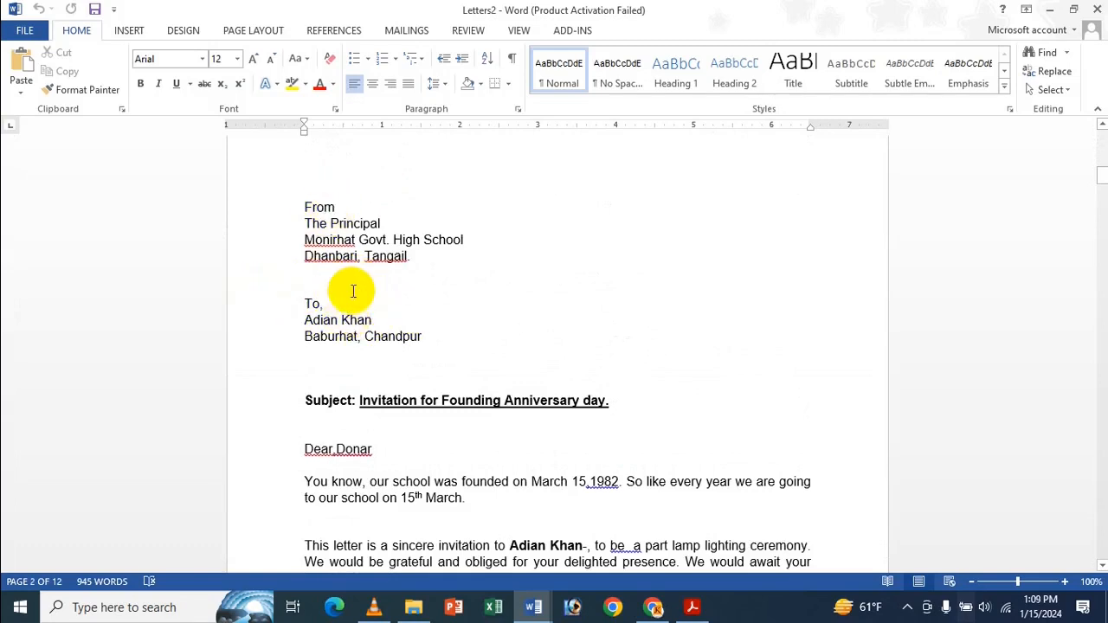
scroll(353, 291, "up", 12)
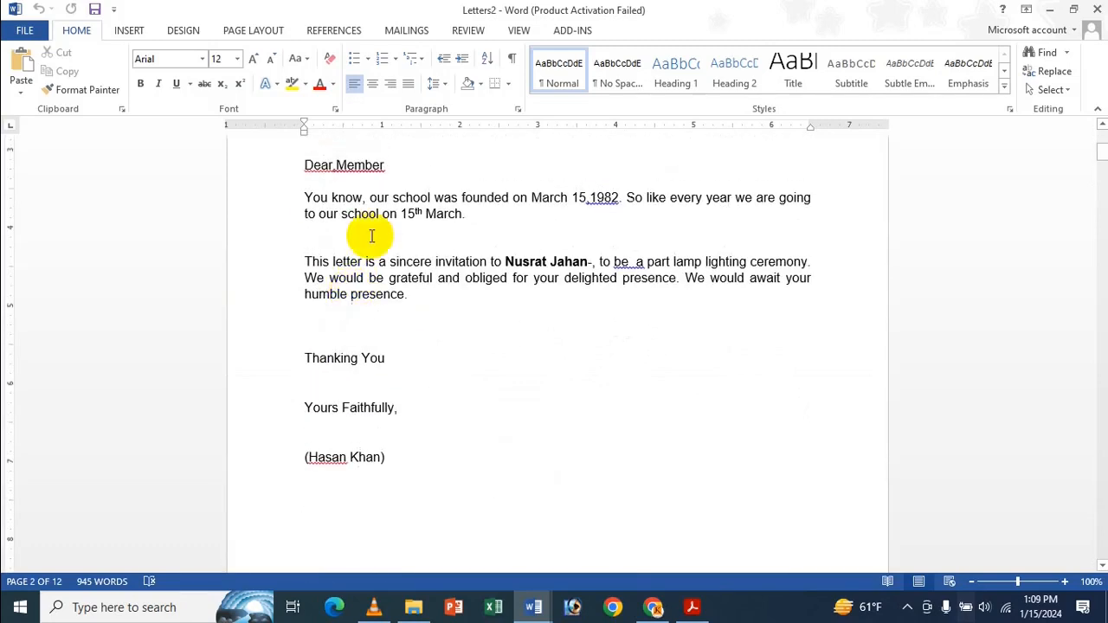
scroll(369, 232, "down", 12)
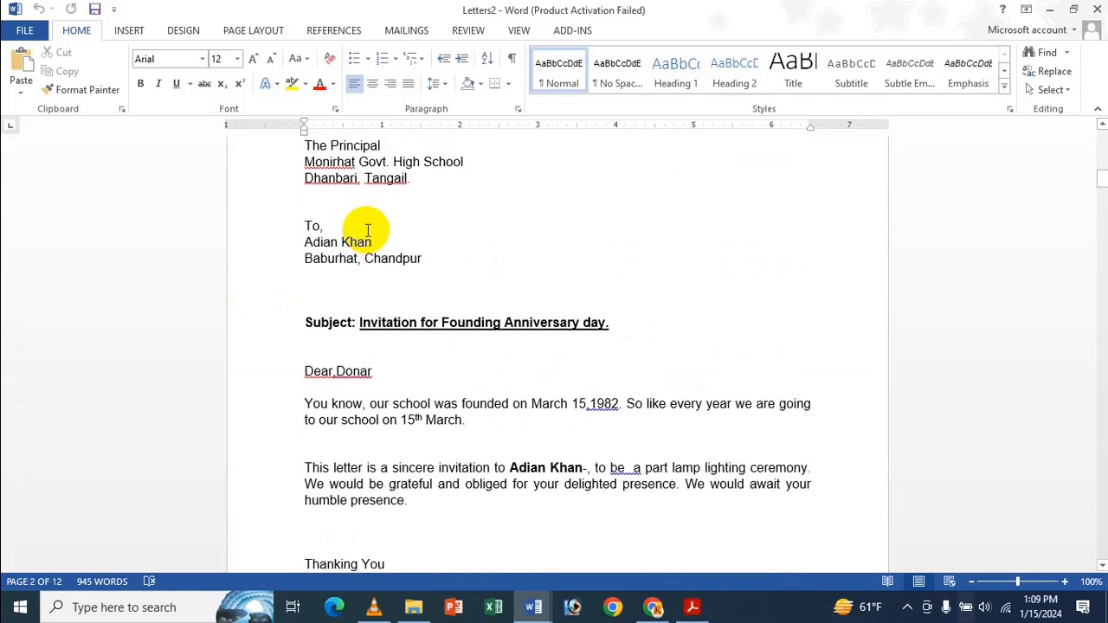
Step: Close Letters2 without saving and switch to the mail merge tutorial PDF
left_click(1098, 11)
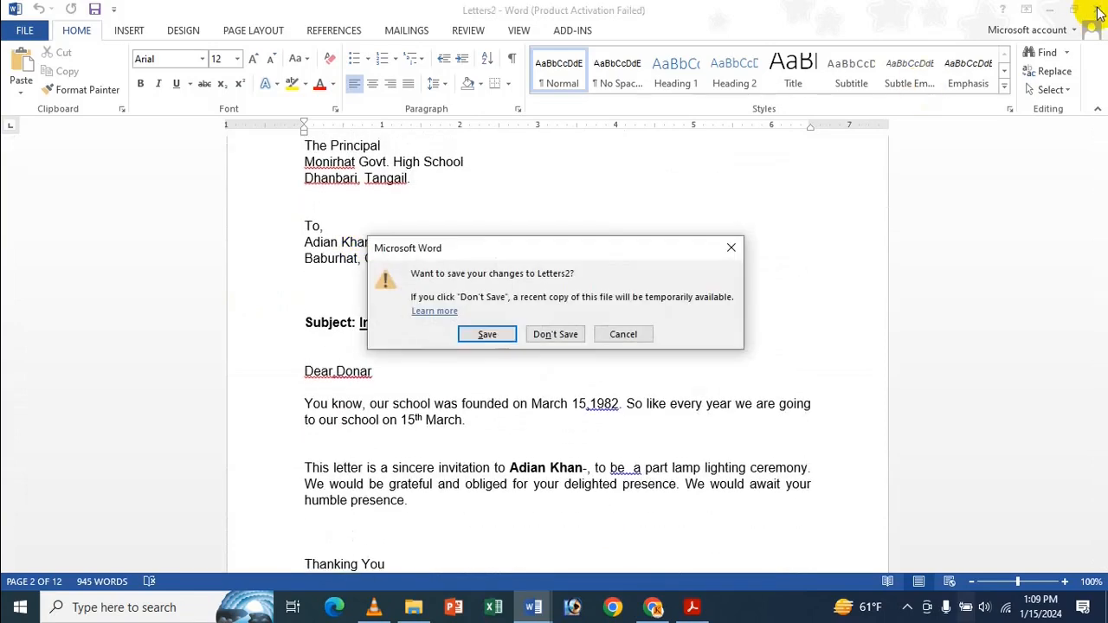
left_click(551, 334)
scroll(545, 331, "up", 2)
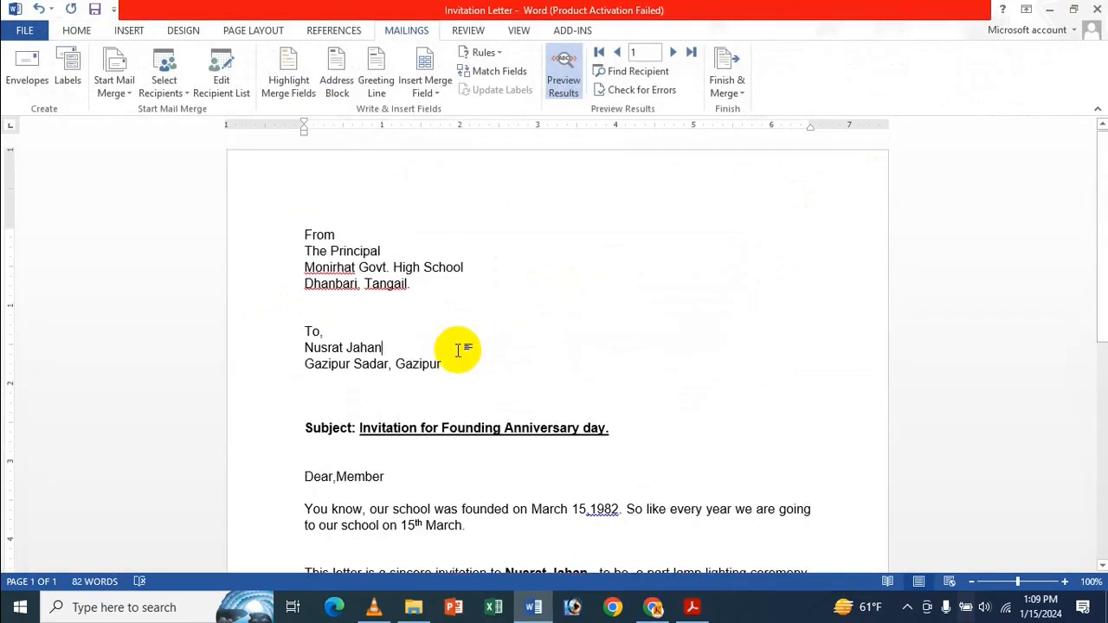
left_click(693, 610)
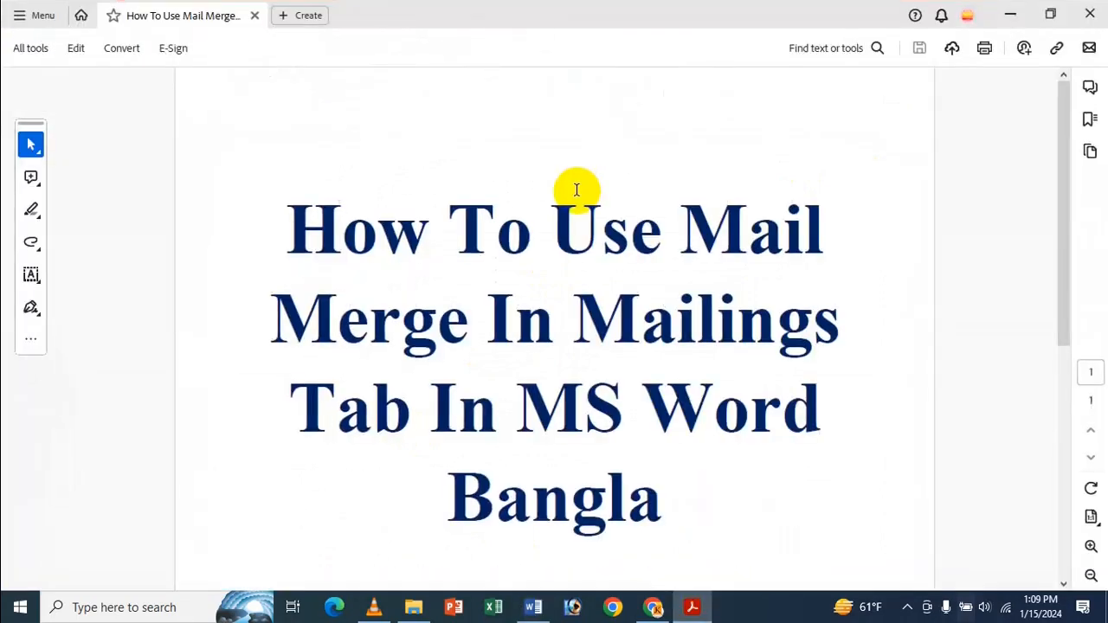